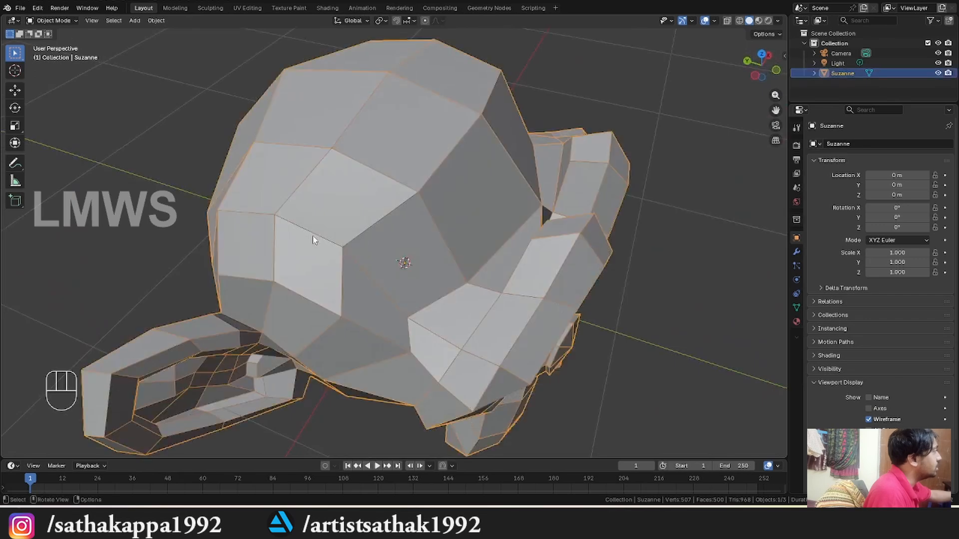
Step: Examine the face layout of the monkey head from several angles, including the back of the head
middle_drag(315, 238, 501, 295)
scroll(522, 213, down, 6)
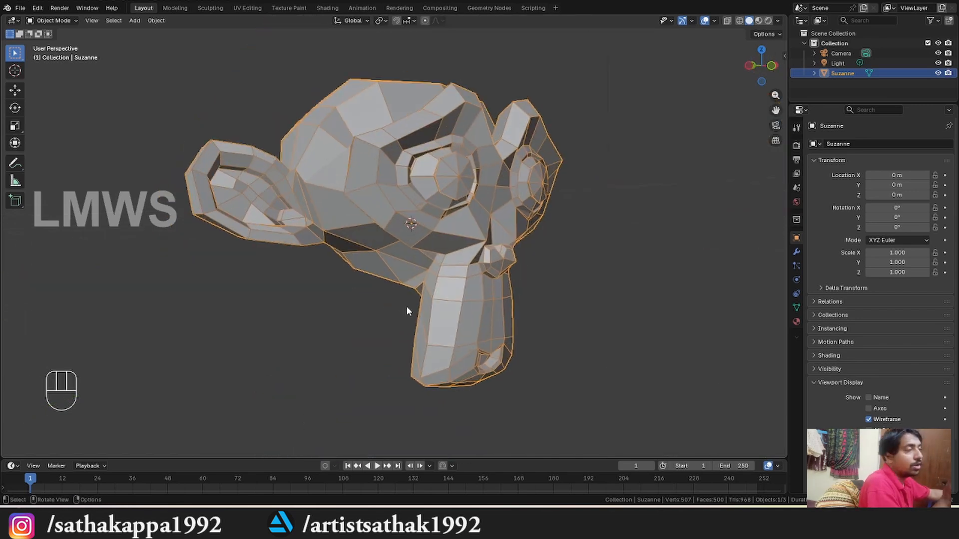
middle_drag(406, 306, 420, 270)
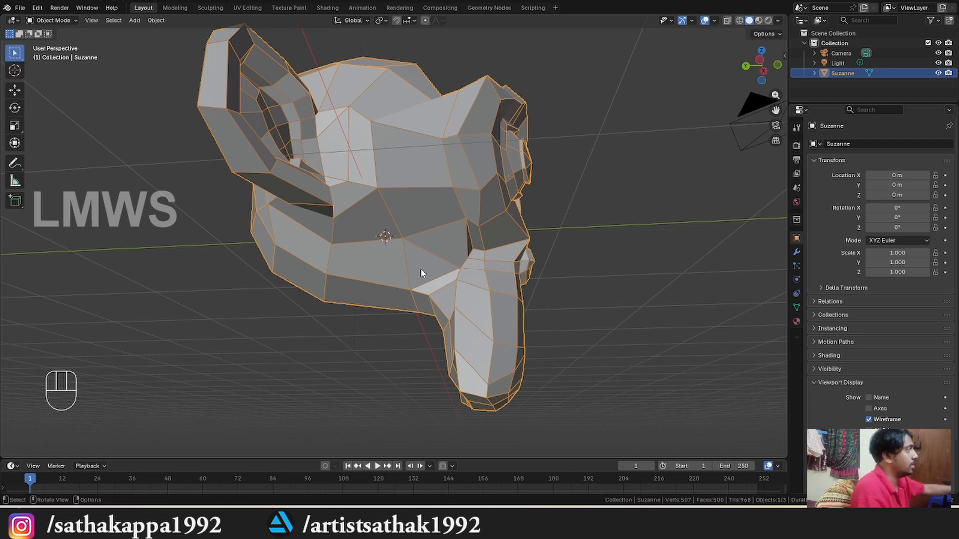
middle_drag(496, 48, 377, 214)
middle_drag(377, 215, 295, 257)
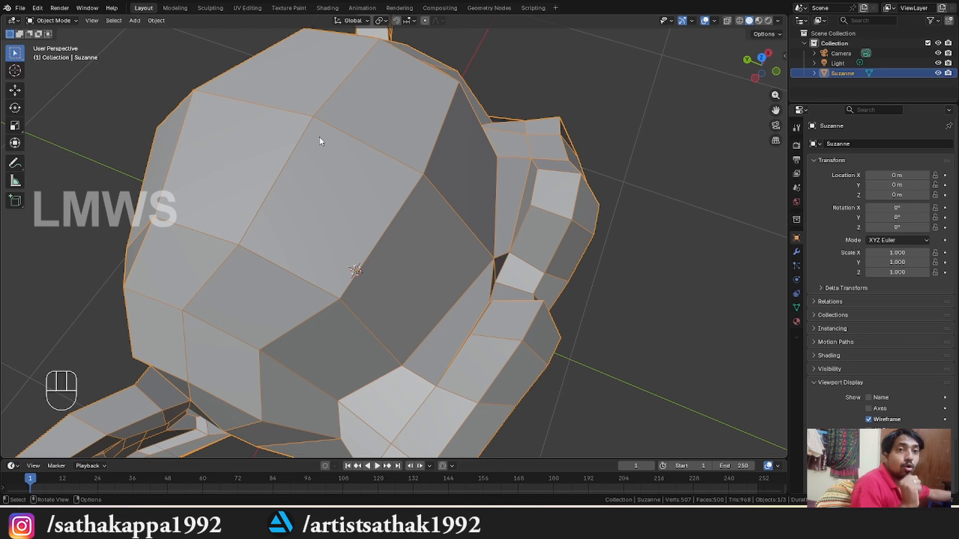
ctrl+middle_drag(311, 145, 337, 205)
middle_drag(441, 259, 342, 168)
Step: Delete the monkey head and add a cube mesh in its place
key(x)
click(400, 194)
key(shift+a)
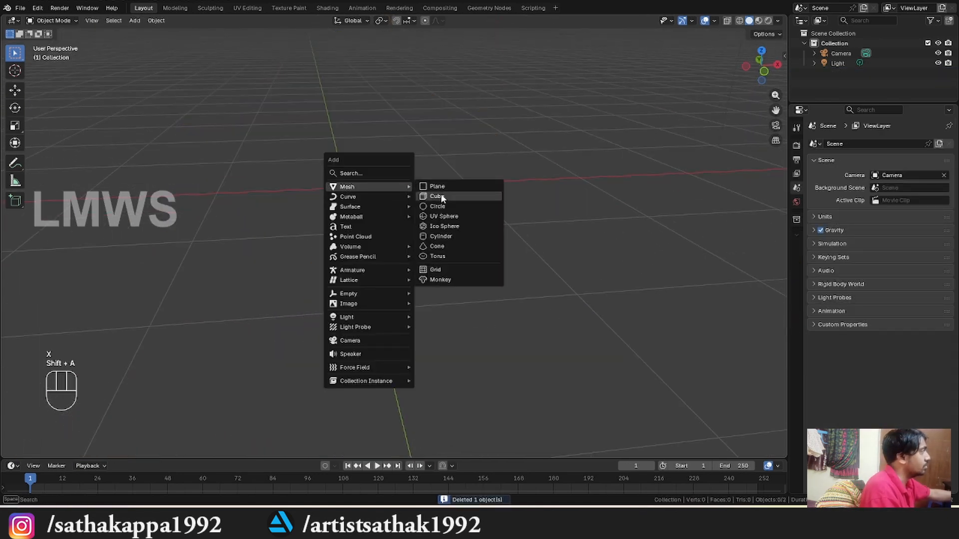
click(442, 200)
Step: Select a single side face of the cube in face select mode, and return to Object Mode
key(Tab)
middle_drag(358, 199, 397, 239)
mouse_move(397, 239)
middle_down()
mouse_move(343, 236)
mouse_move(445, 213)
mouse_move(385, 247)
middle_up()
key(alt+a)
key(3)
click(381, 229)
key(Tab)
Step: Add a torus and move it on the horizontal plane beside the cube, to about X 3.04 m, Y -1.33 m
key(shift+a)
mouse_move(384, 247)
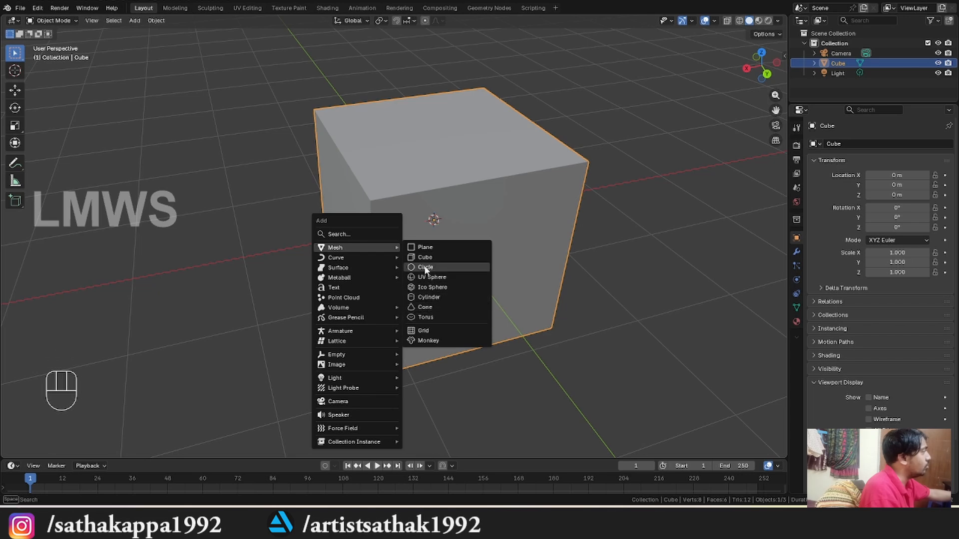
click(425, 318)
key(g)
key(shift+z)
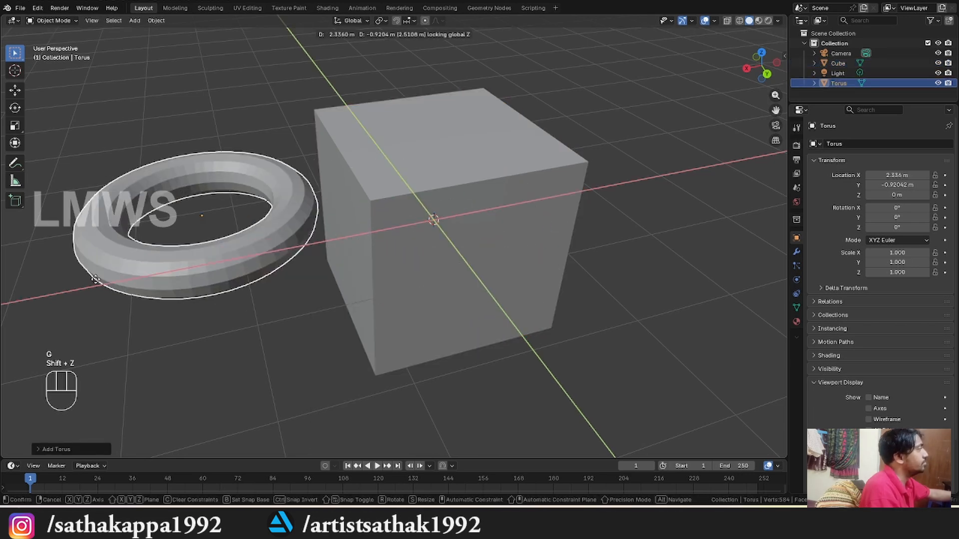
click(72, 286)
Step: In Edit Mode, select individual faces along the torus's inner side one after another
key(Tab)
shift+middle_drag(180, 287, 336, 265)
scroll(332, 257, up, 3)
shift+middle_drag(312, 229, 462, 313)
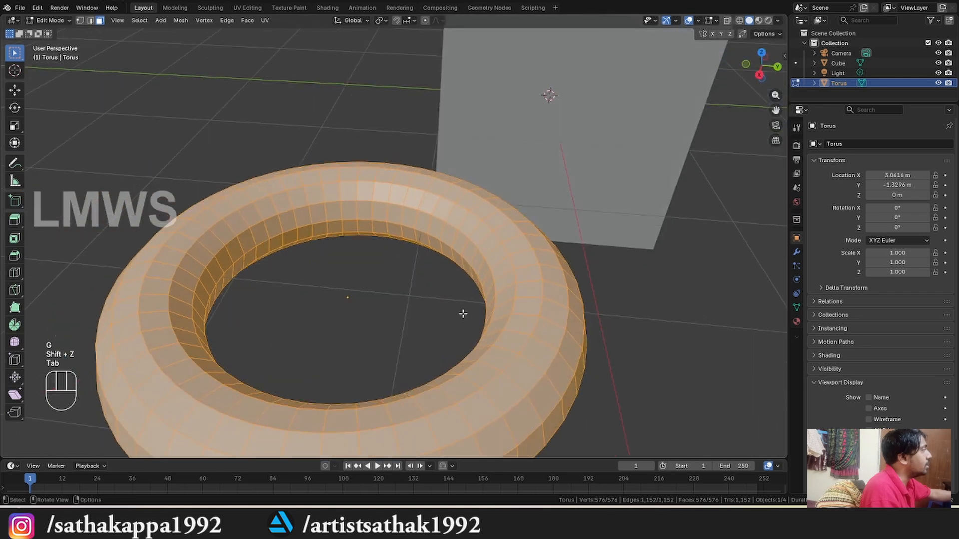
scroll(459, 239, up, 4)
click(442, 192)
click(464, 195)
click(508, 214)
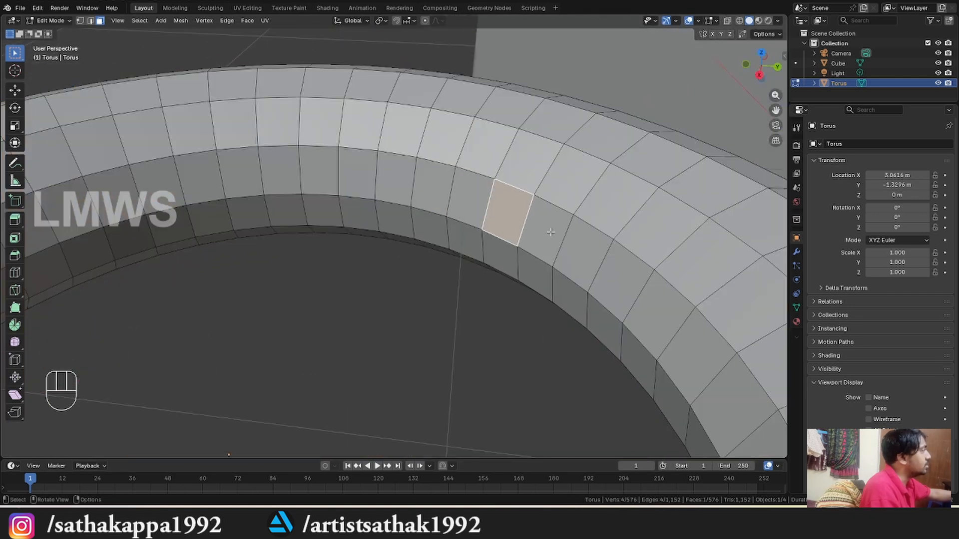
click(550, 232)
click(582, 260)
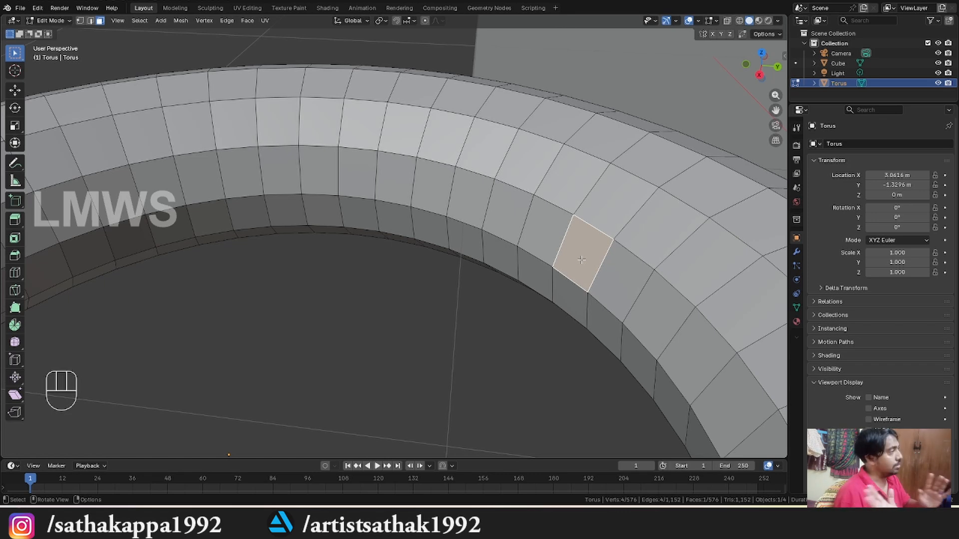
Step: Leave the torus and examine the cube with all its faces selected in Edit Mode, ending in Object Mode
scroll(582, 260, down, 8)
key(Tab)
middle_drag(617, 304, 422, 247)
key(shift+a)
click(305, 179)
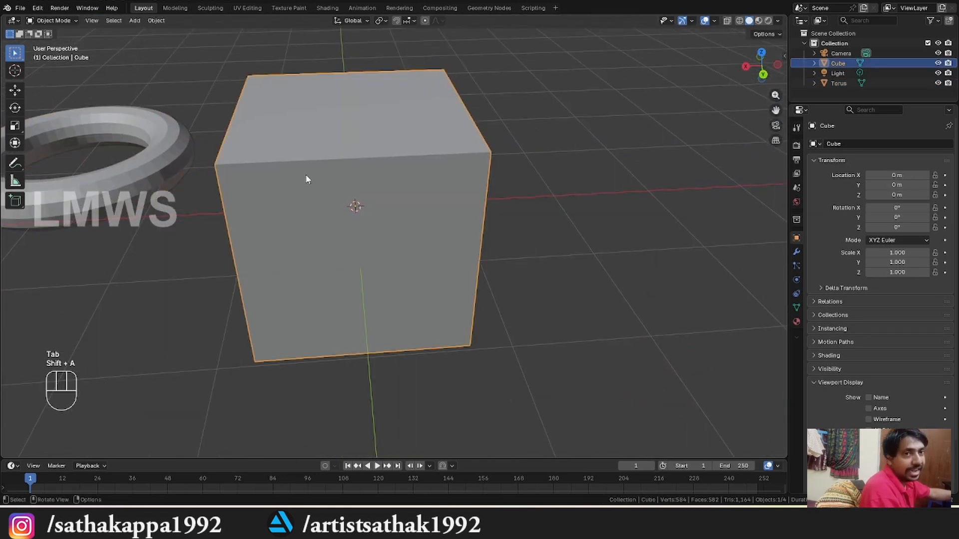
key(Tab)
key(a)
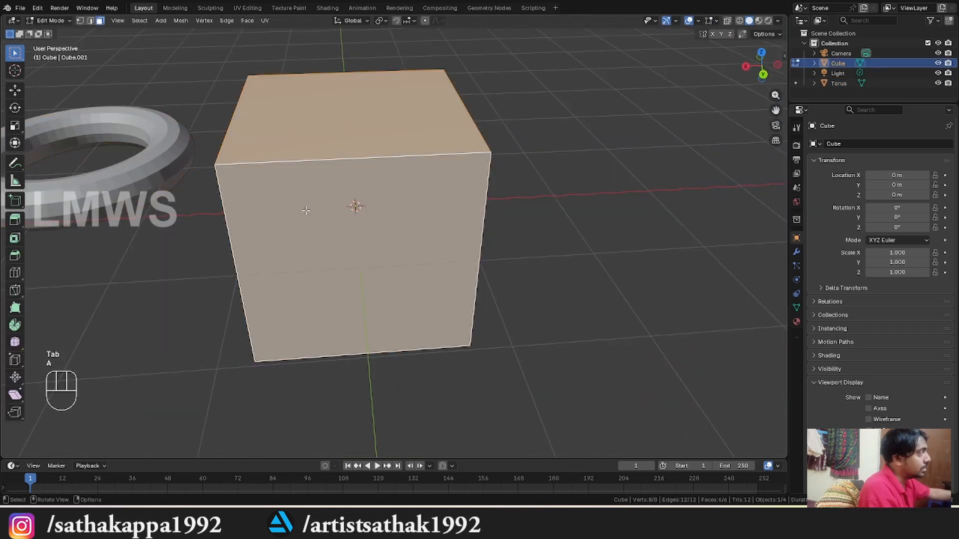
middle_drag(306, 210, 302, 259)
key(Tab)
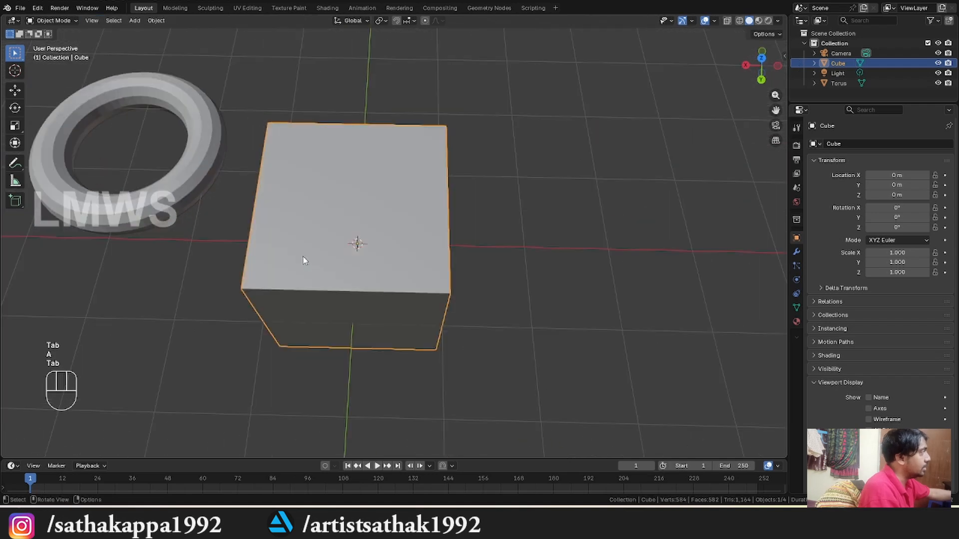
Step: Duplicate the cube along the X axis, placing the copy at about X -3.05 m
key(shift+d)
key(y)
key(x)
click(557, 270)
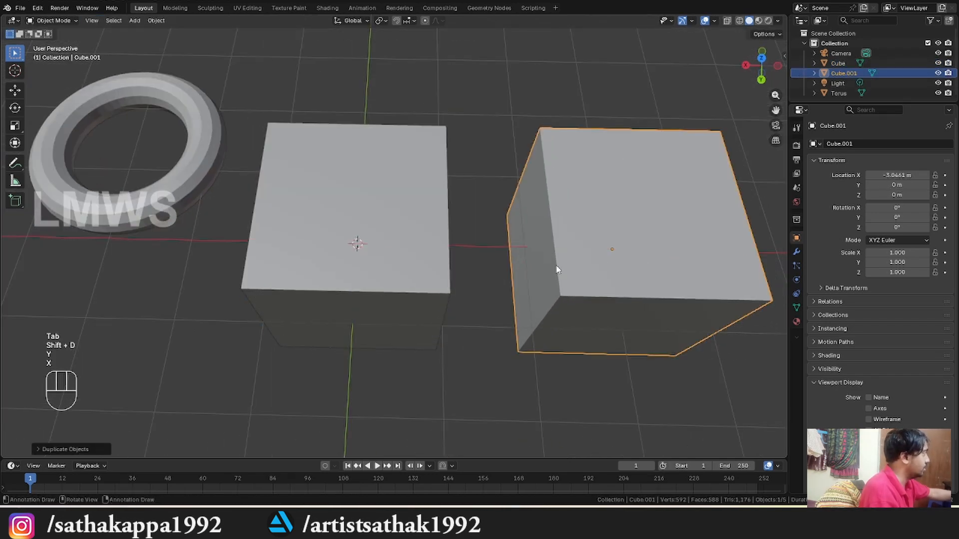
Step: Turn on wireframe viewport display for the duplicated cube, the original cube and the torus
click(880, 419)
click(424, 285)
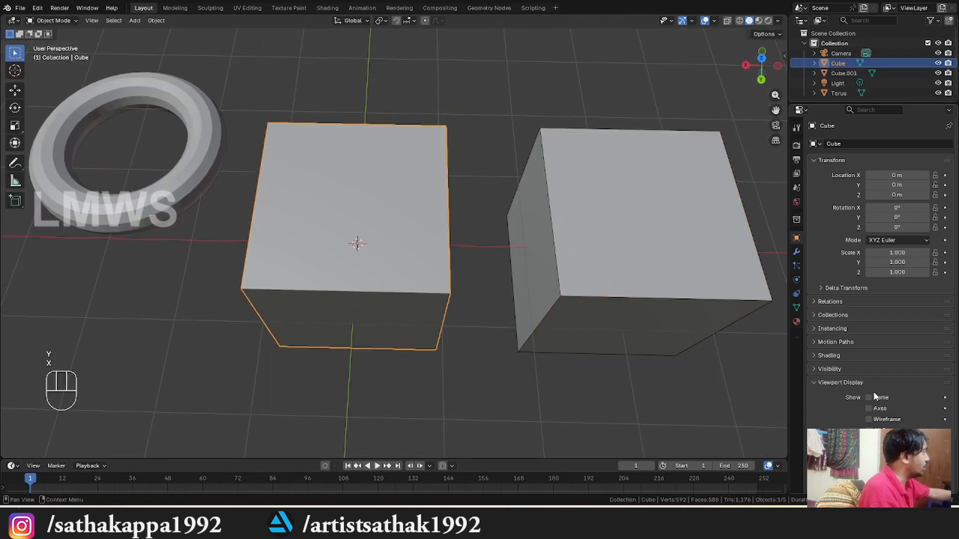
click(879, 422)
click(212, 155)
click(872, 419)
Step: Triangulate all faces of the duplicated cube in Edit Mode and clear the selection
click(625, 307)
middle_drag(623, 306, 567, 287)
key(Tab)
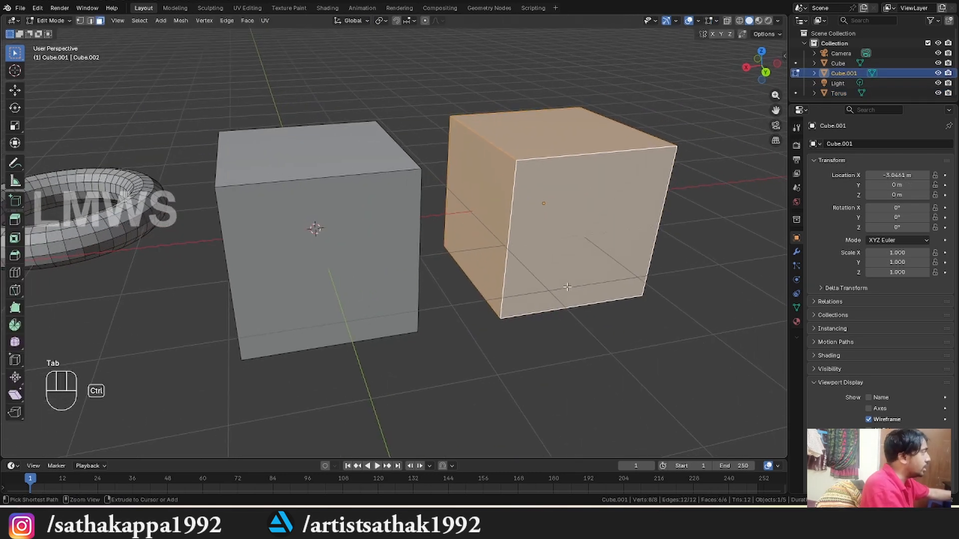
key(ctrl+t)
key(alt+a)
key(alt+s)
middle_drag(635, 314, 537, 307)
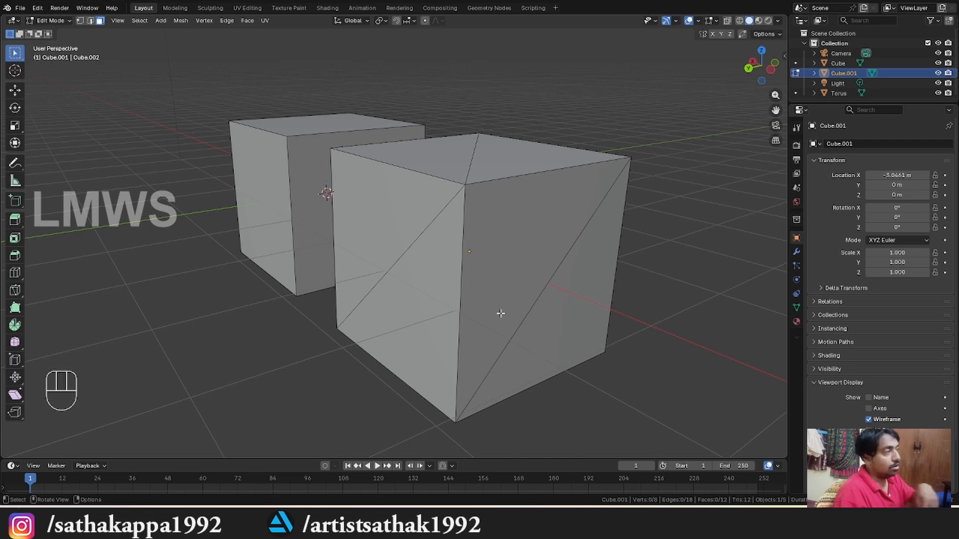
Step: Back in Object Mode, compare the original quad cube with the triangulated cube from several angles
key(Tab)
middle_drag(484, 303, 456, 300)
key(alt+a)
click(292, 209)
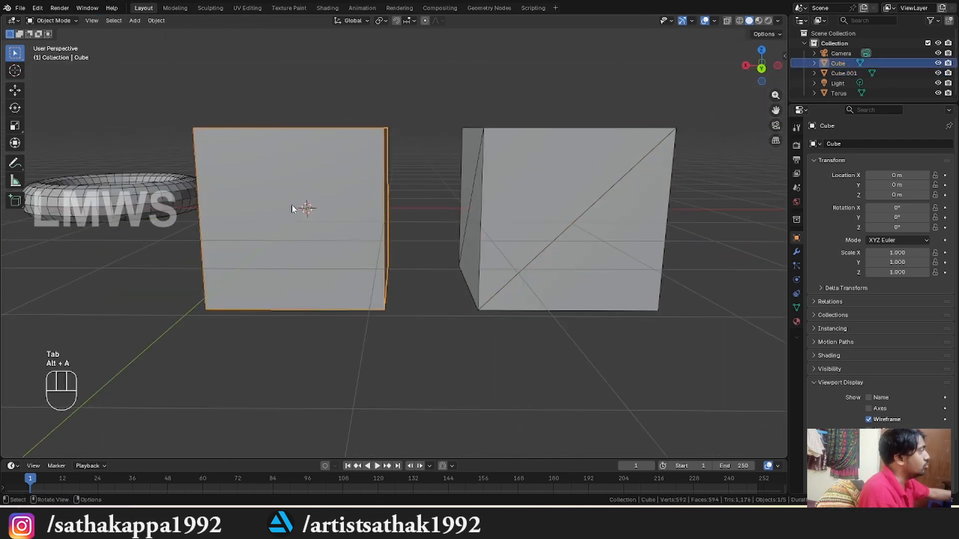
middle_drag(292, 209, 255, 145)
click(552, 204)
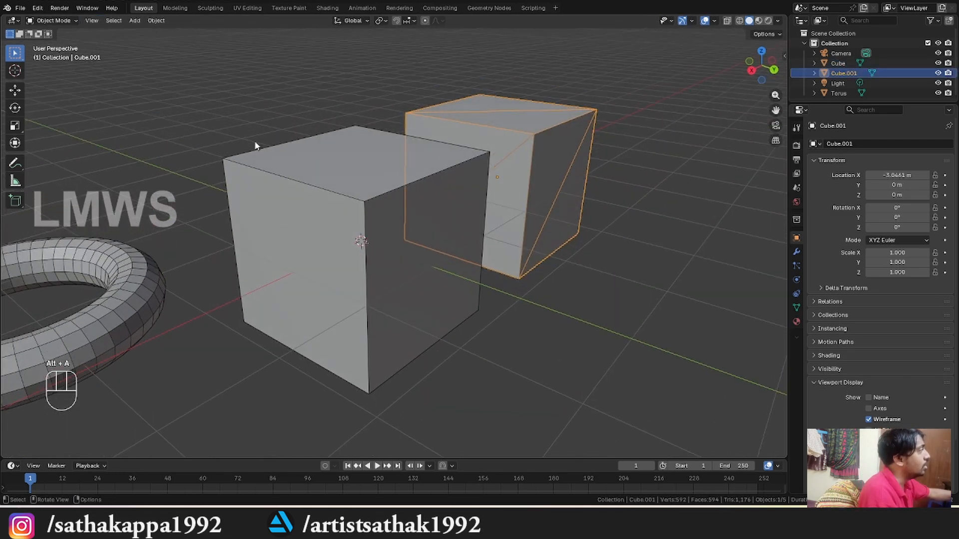
middle_drag(391, 274, 374, 281)
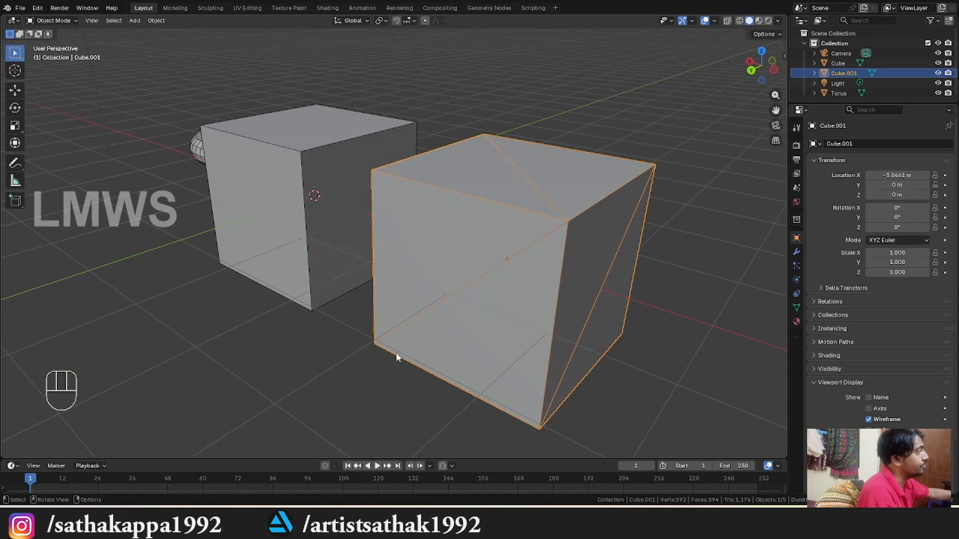
middle_drag(396, 357, 507, 299)
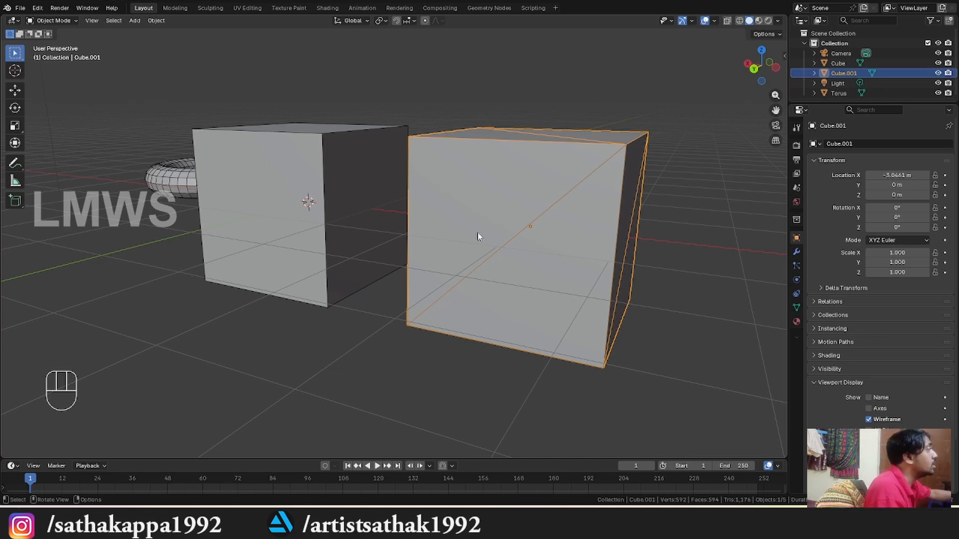
Step: Add a plane and move it horizontally past the triangulated cube, to about X -6.77 m, Y 0.18 m
middle_drag(480, 238, 378, 248)
key(shift+a)
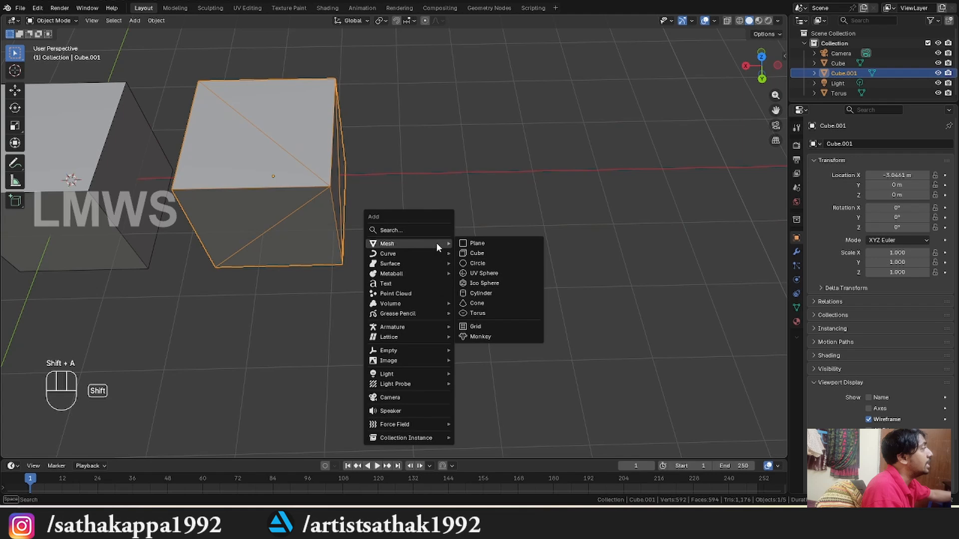
click(476, 243)
scroll(212, 209, down, 3)
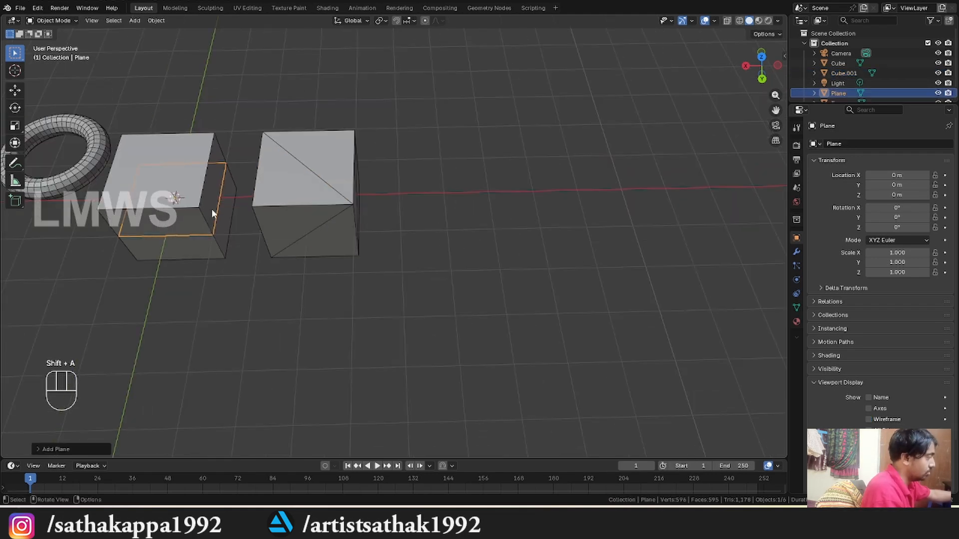
key(g)
key(shift+z)
click(628, 218)
Step: Select one edge of the plane in Edit Mode and subdivide it to add a midpoint vertex
scroll(628, 218, up, 3)
shift+middle_drag(541, 265, 424, 307)
scroll(424, 307, up, 3)
key(Tab)
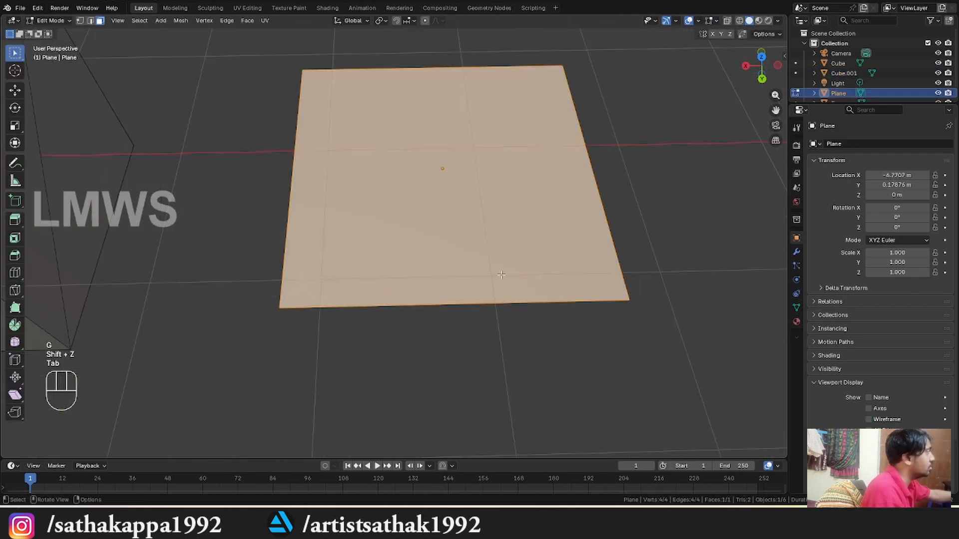
middle_drag(534, 245, 475, 268)
key(2)
click(499, 326)
middle_drag(516, 338, 541, 310)
scroll(541, 310, down, 1)
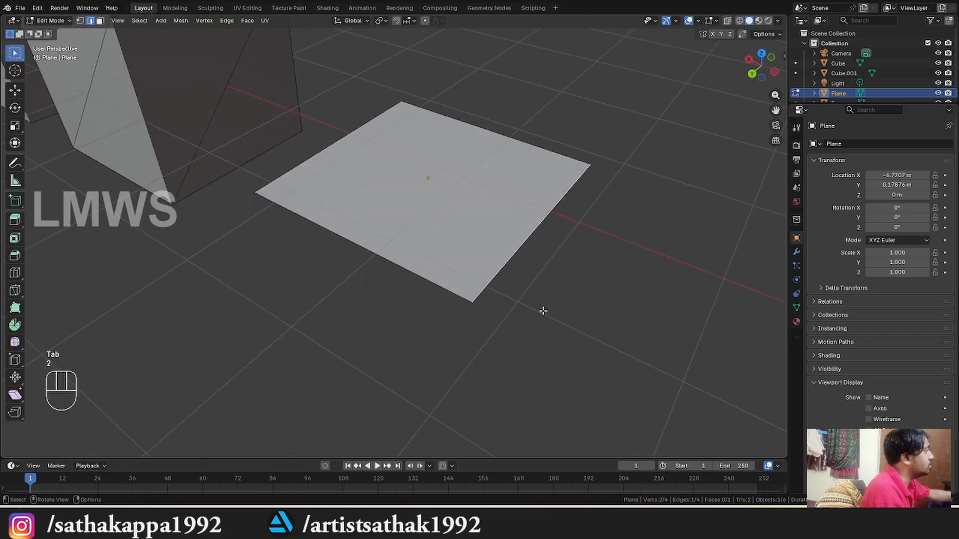
key(1)
middle_drag(528, 223, 561, 270)
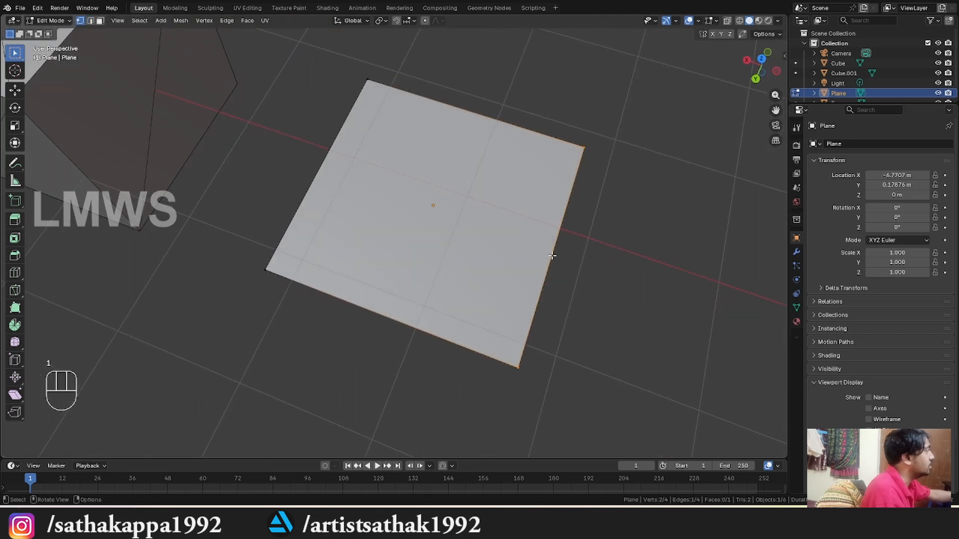
right_click(541, 235)
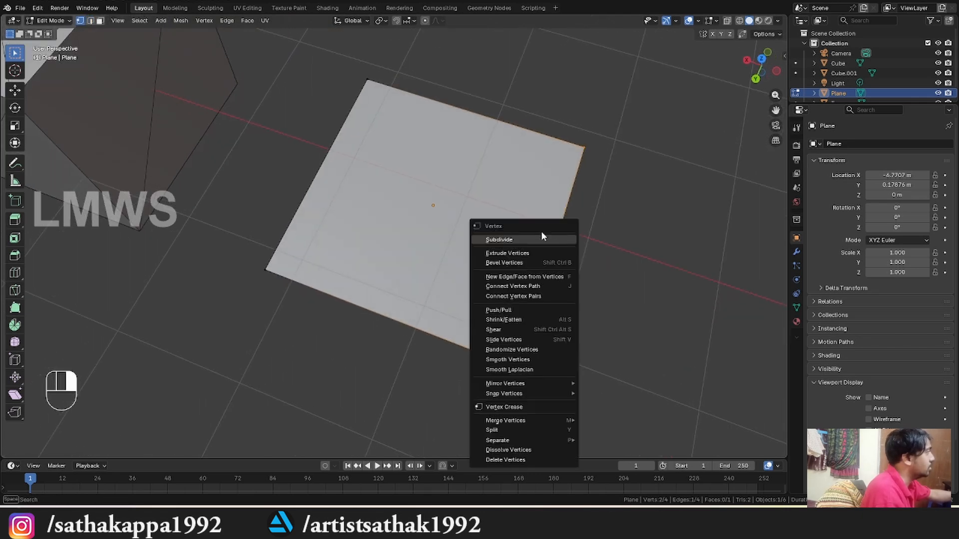
click(516, 239)
Step: Move the midpoint vertex outward on the horizontal plane by about -0.90 m in X and 0.88 m in Y
click(553, 253)
key(1)
key(g)
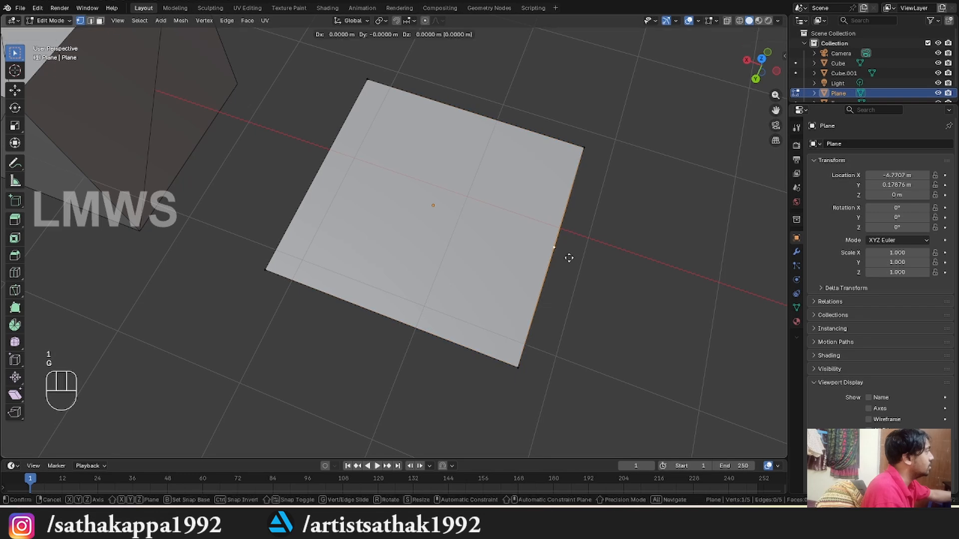
key(shift+z)
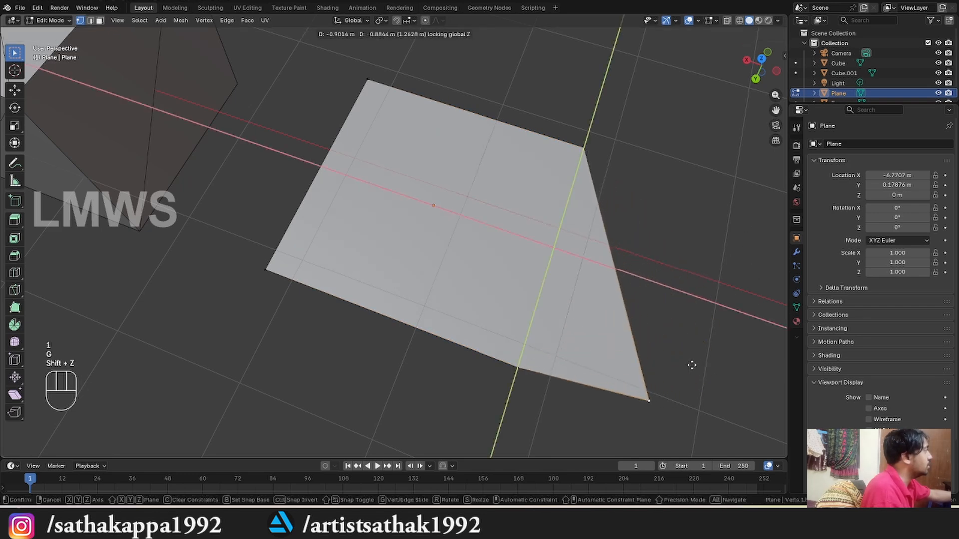
click(691, 364)
Step: Select the edges of the five-sided plane one by one in edge select mode until its whole outline is selected
key(Tab)
middle_drag(599, 360, 500, 349)
key(Tab)
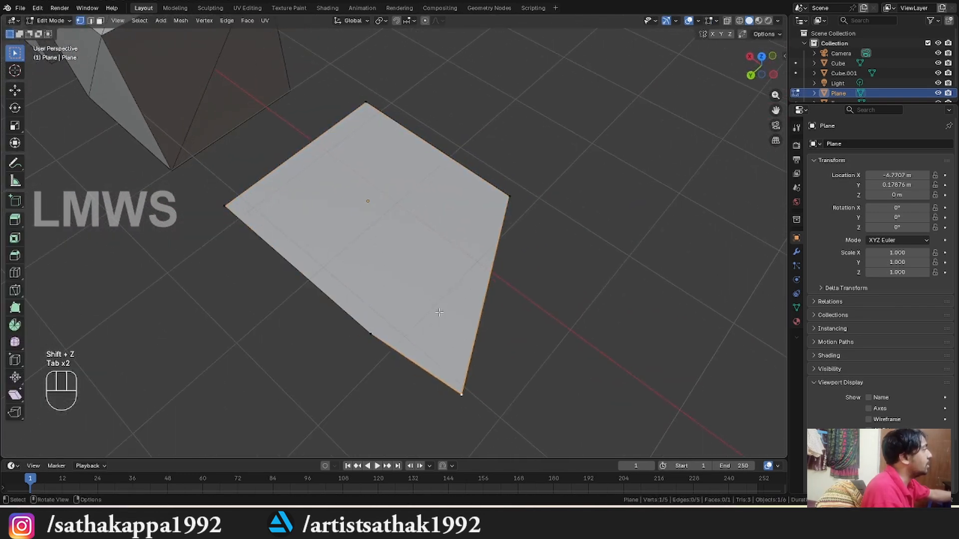
click(91, 20)
shift+click(384, 152)
shift+click(499, 245)
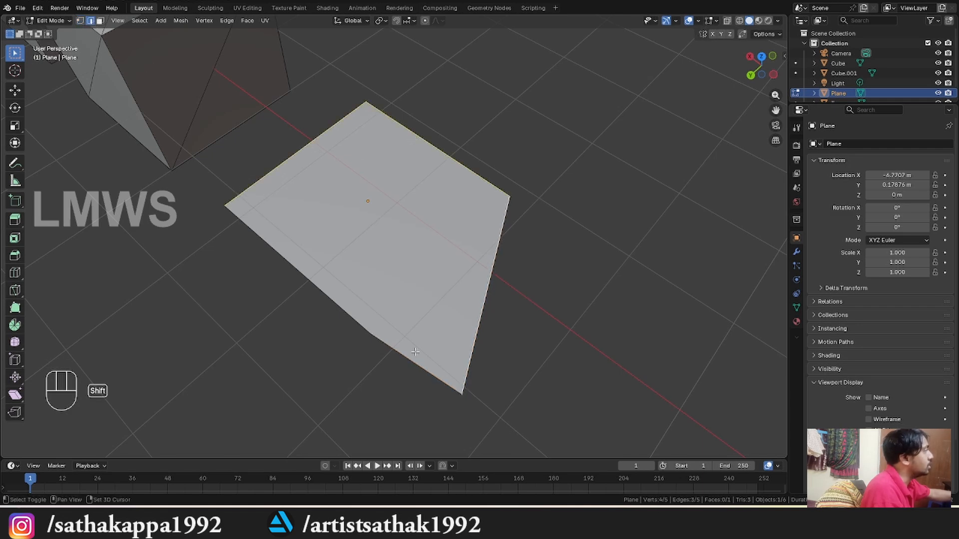
shift+click(416, 352)
middle_drag(412, 354, 524, 307)
shift+click(513, 218)
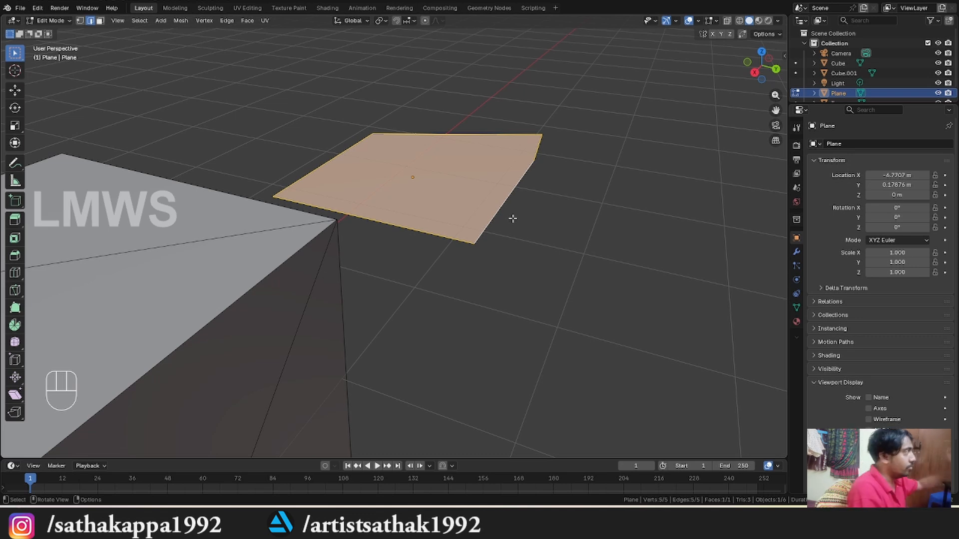
Step: Add a cylinder in Object Mode and move it horizontally in front of the cubes, to about X 1.54 m, Y 2.82 m
key(Tab)
key(shift+a)
mouse_move(481, 206)
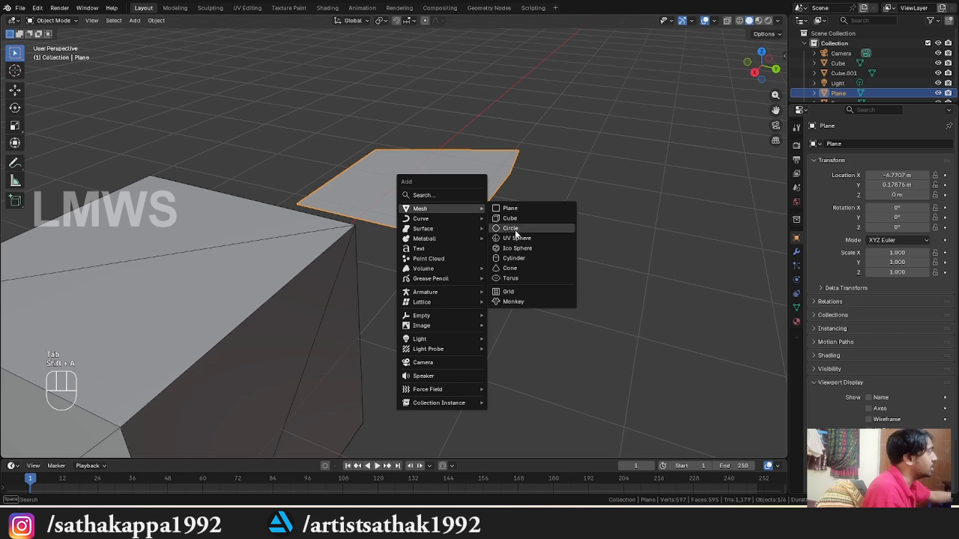
click(513, 260)
middle_drag(513, 261, 514, 285)
scroll(259, 250, down, 2)
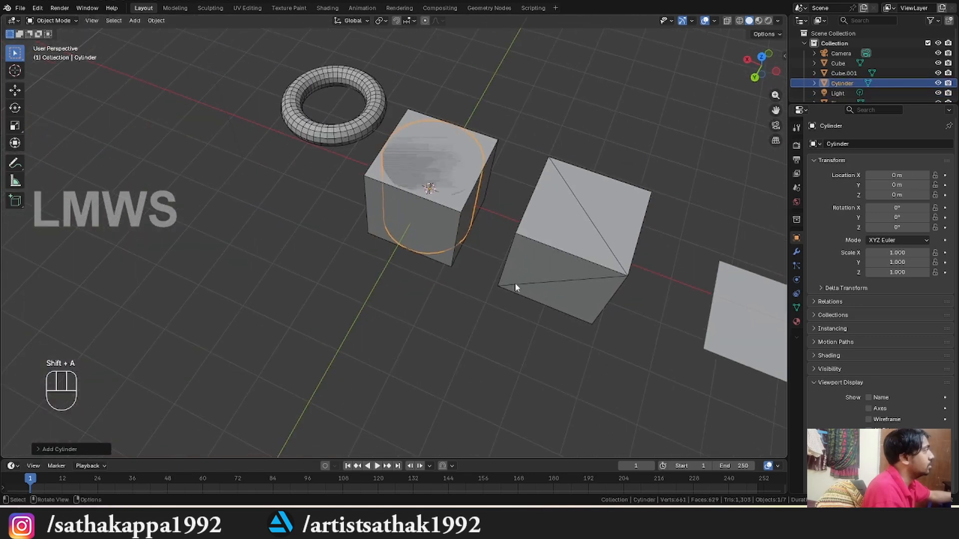
key(g)
key(shift+z)
click(258, 426)
Step: In face select mode, select individual side faces of the cylinder one after another
key(Tab)
middle_drag(269, 365, 304, 296)
shift+middle_drag(304, 296, 352, 293)
scroll(351, 293, up, 3)
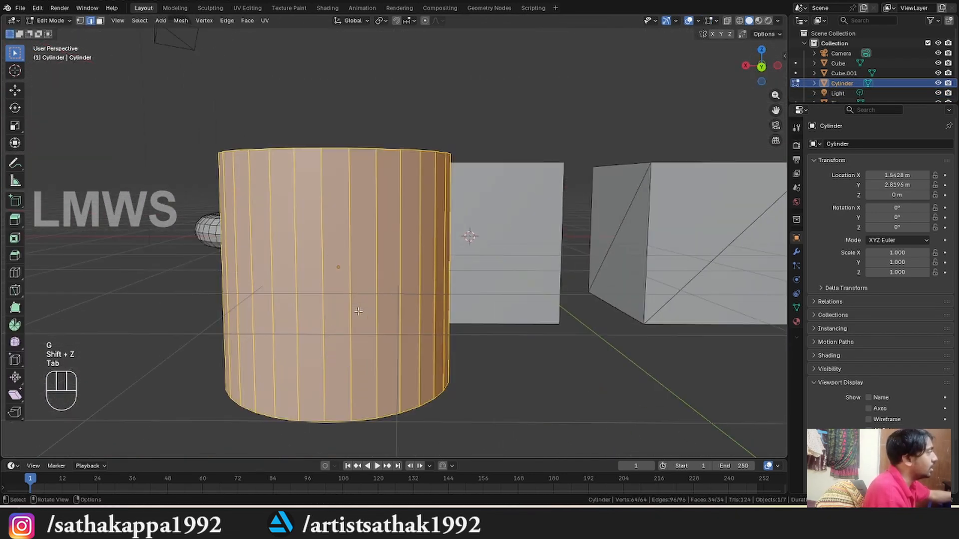
key(3)
key(alt+a)
click(314, 261)
scroll(313, 261, up, 1)
middle_drag(313, 261, 370, 259)
click(437, 265)
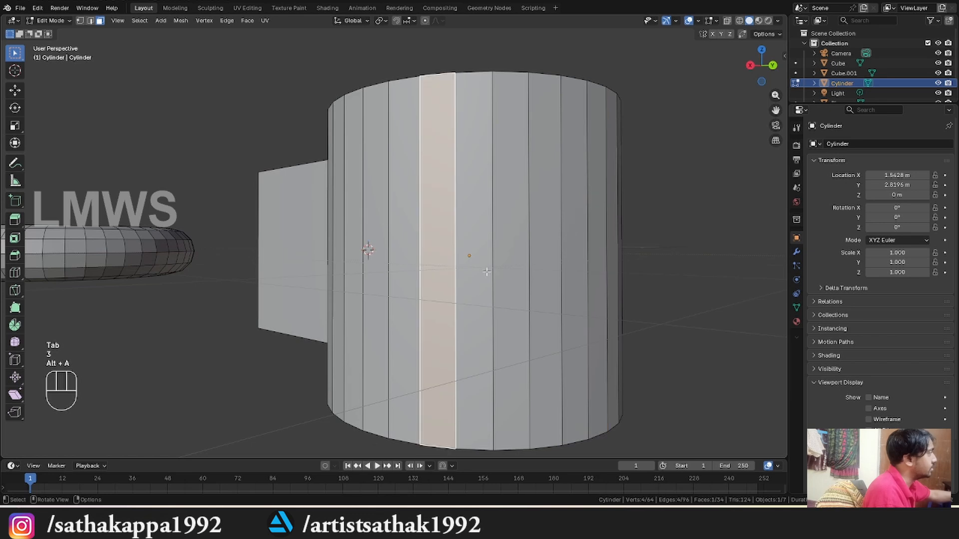
Step: In edge select mode, select the four edges bounding one side face of the cylinder
click(510, 268)
key(2)
click(437, 78)
shift+click(422, 110)
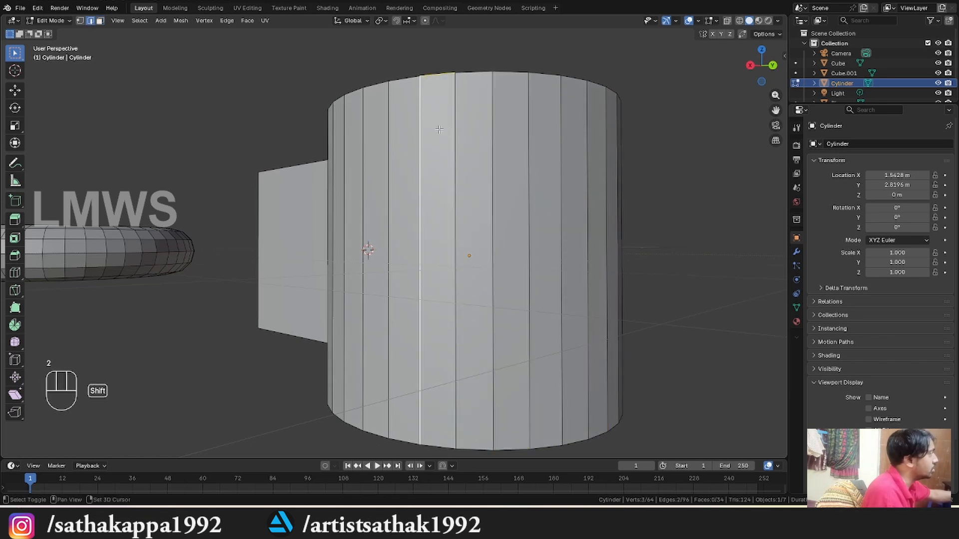
shift+click(453, 179)
shift+click(430, 440)
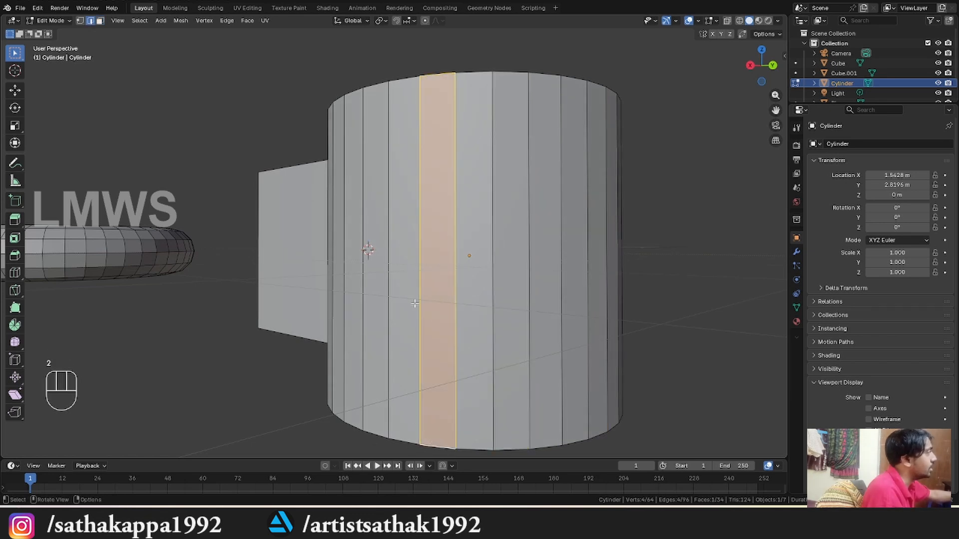
Step: Clear the selection and, in face select mode, select the cylinder's top cap and its bottom cap one after the other
key(alt+a)
key(3)
middle_drag(488, 310, 348, 303)
click(370, 349)
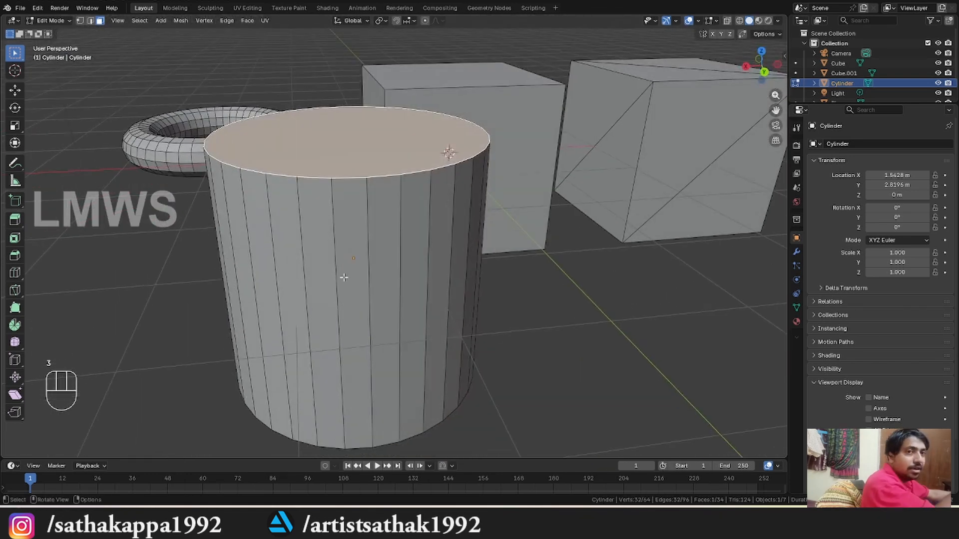
mouse_move(344, 277)
middle_down()
mouse_move(350, 215)
mouse_move(358, 268)
middle_up()
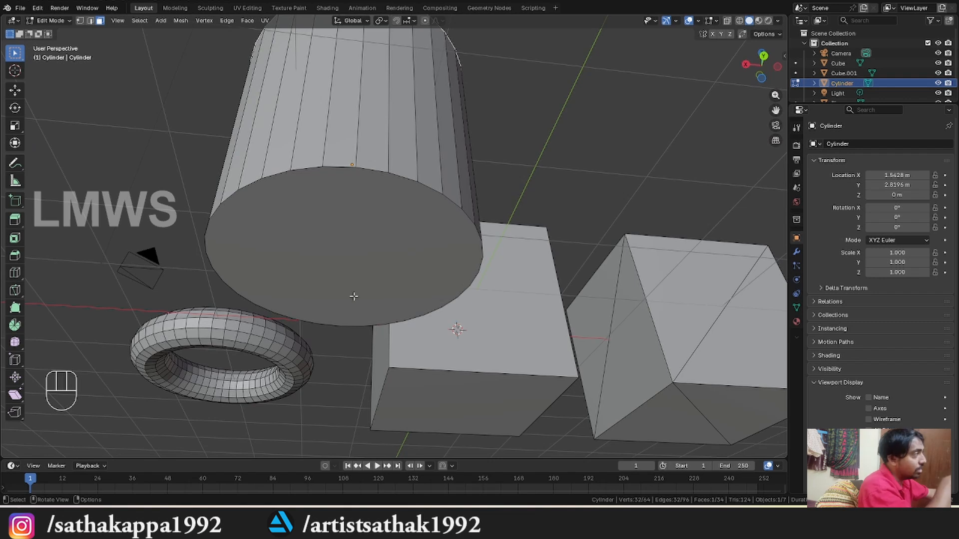
click(319, 269)
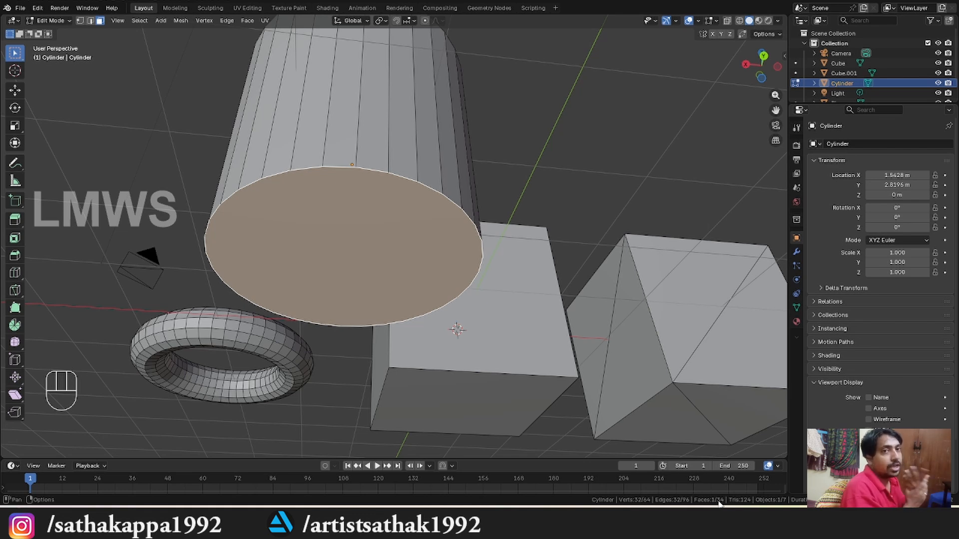
Step: Select the cylinder's top cap face and delete it
scroll(691, 394, down, 2)
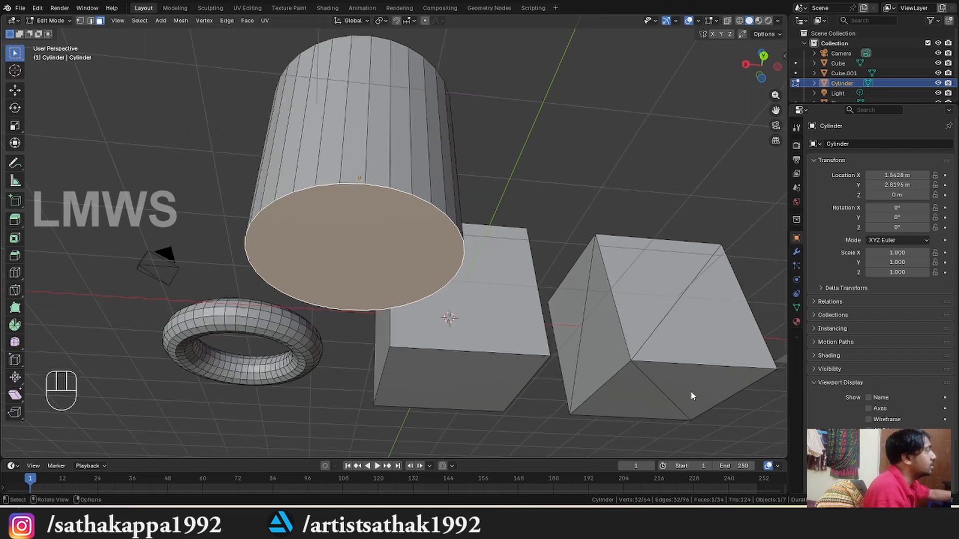
middle_drag(545, 357, 515, 48)
scroll(425, 200, down, 2)
middle_drag(360, 247, 447, 257)
click(384, 215)
key(x)
click(496, 224)
Step: Select the cylinder's bottom cap face in face select mode and delete it, leaving an open tube
scroll(400, 239, up, 4)
key(2)
middle_drag(358, 195, 300, 199)
scroll(510, 261, down, 4)
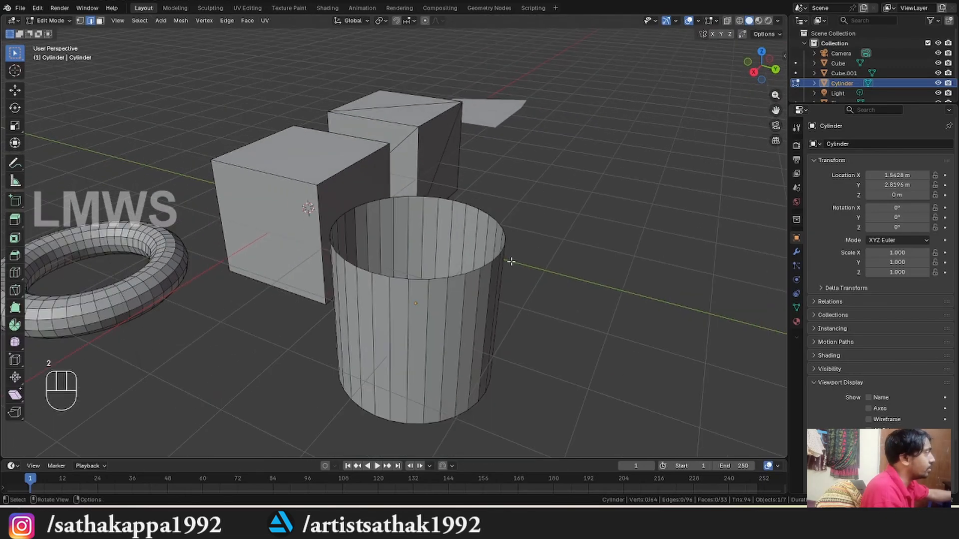
middle_drag(510, 262, 457, 300)
key(3)
click(372, 315)
key(x)
click(572, 304)
Step: Try filling the edge loop of the cylinder's open top rim with a single n-gon face, undoing the fill and clearing the selection
mouse_move(435, 333)
middle_down()
mouse_move(444, 247)
mouse_move(435, 319)
middle_up()
scroll(435, 318, up, 2)
key(2)
middle_drag(435, 256, 452, 233)
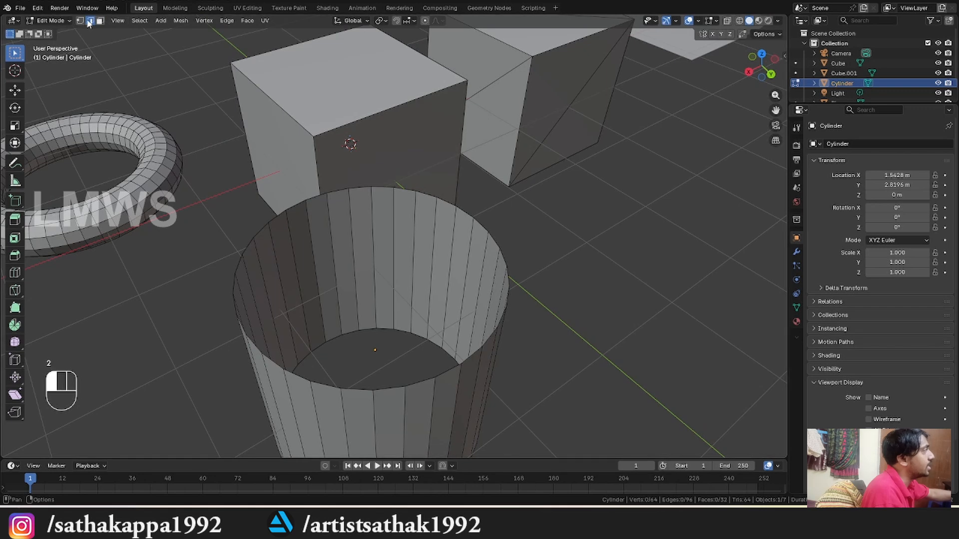
alt+click(422, 193)
middle_drag(443, 242, 458, 227)
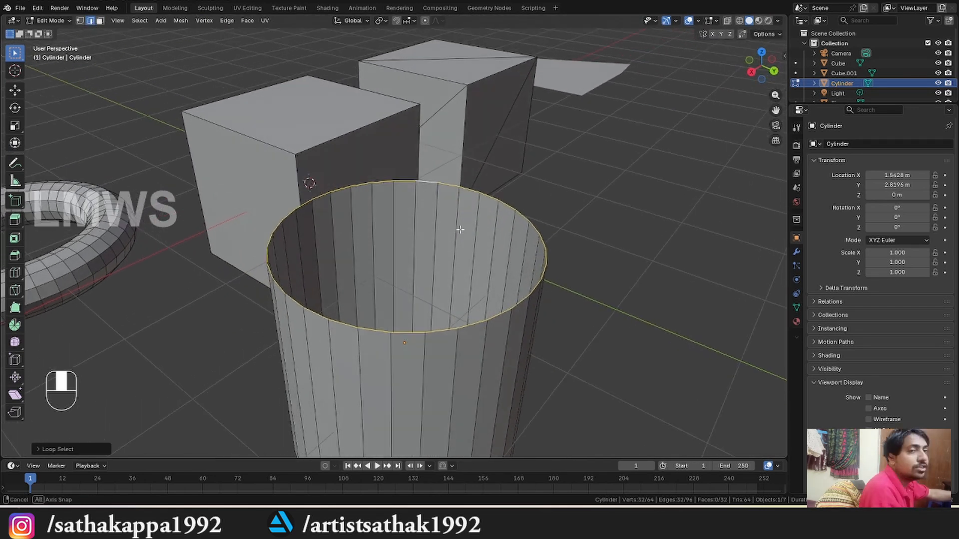
key(f)
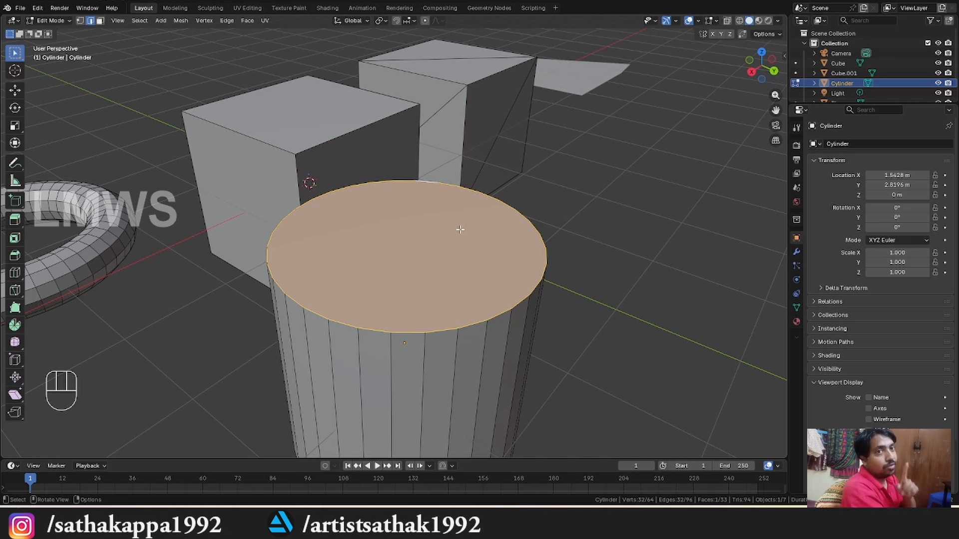
key(ctrl+z)
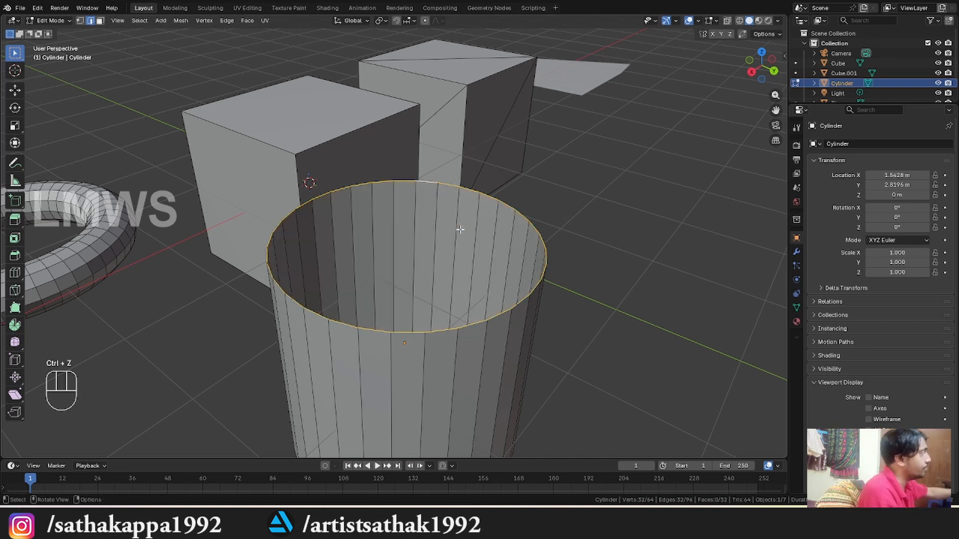
key(alt+a)
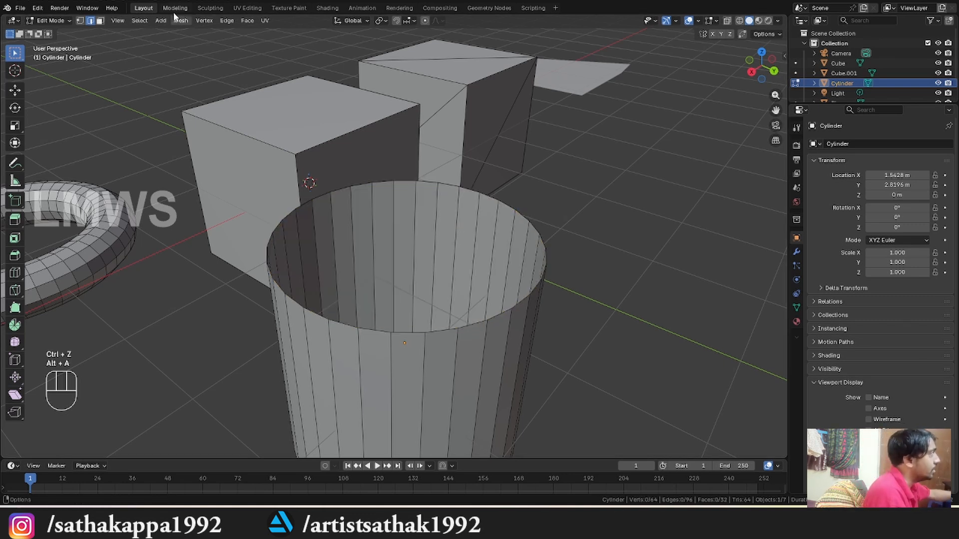
Step: Select the edge loop around the cylinder's top rim and close the opening with Grid Fill
alt+click(425, 180)
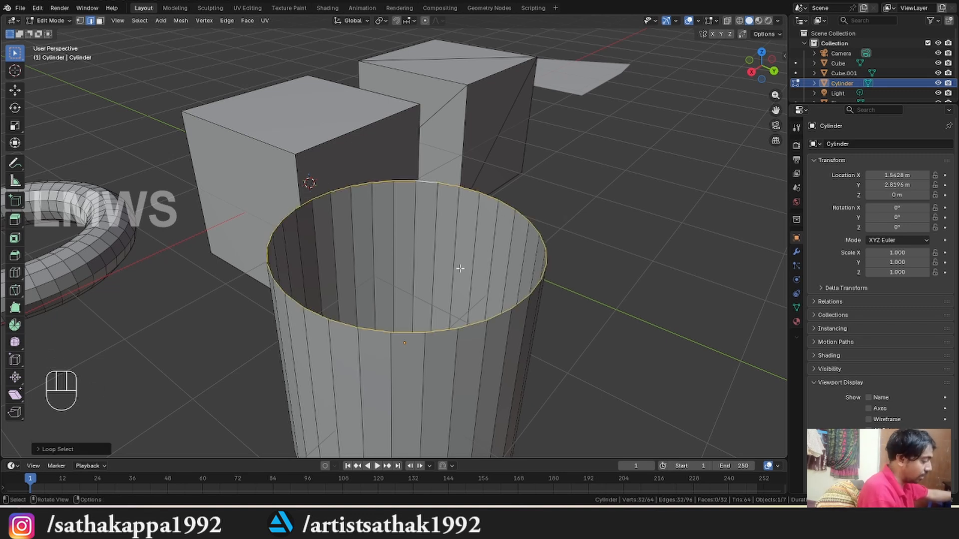
key(ctrl+f)
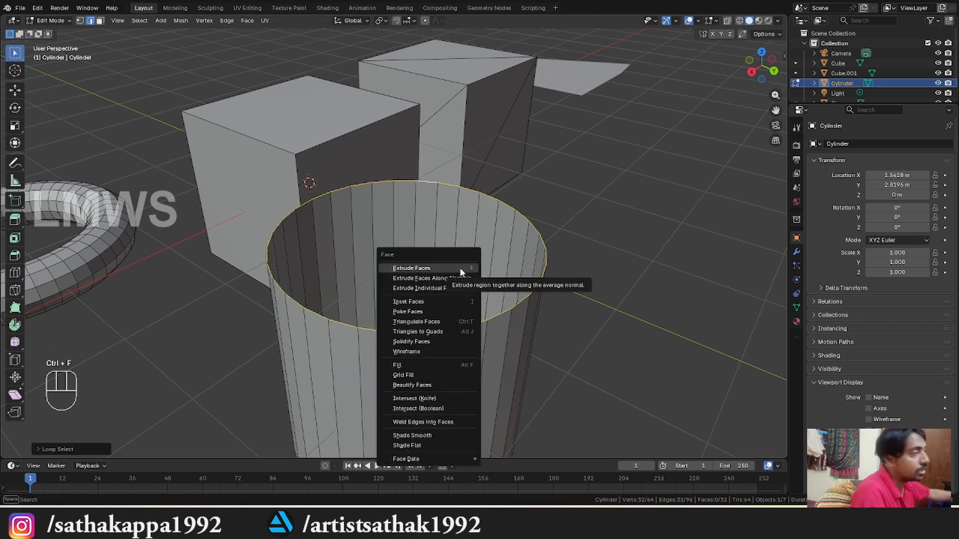
click(411, 377)
Step: Select a narrow face at the border of the grid-filled cap, and select its four edges in edge select mode
middle_drag(414, 352, 384, 327)
key(3)
click(552, 378)
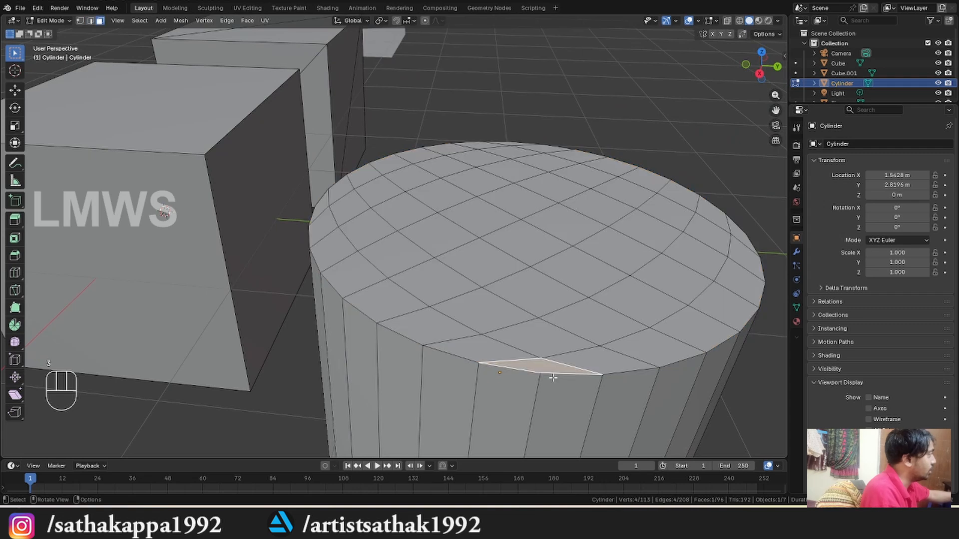
key(2)
click(520, 363)
shift+click(513, 371)
shift+click(560, 375)
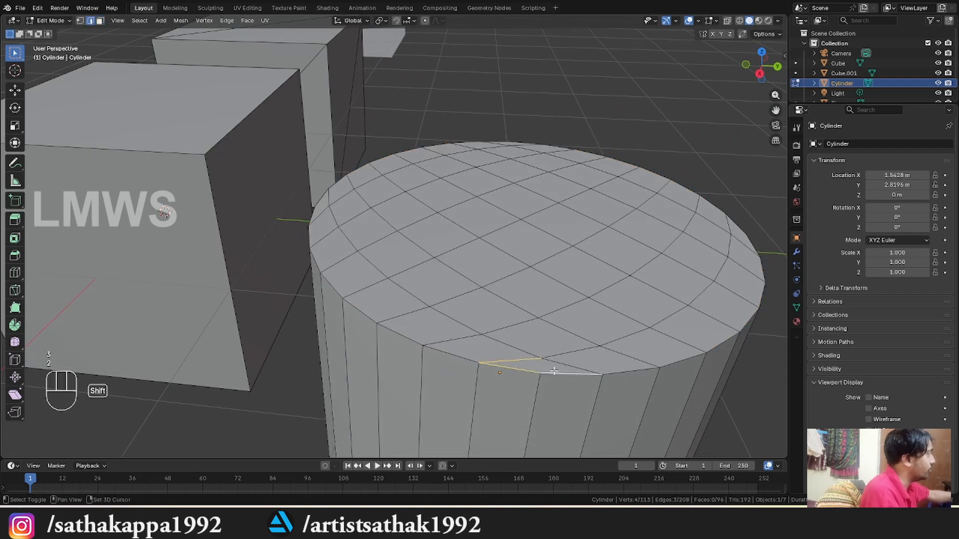
shift+click(564, 366)
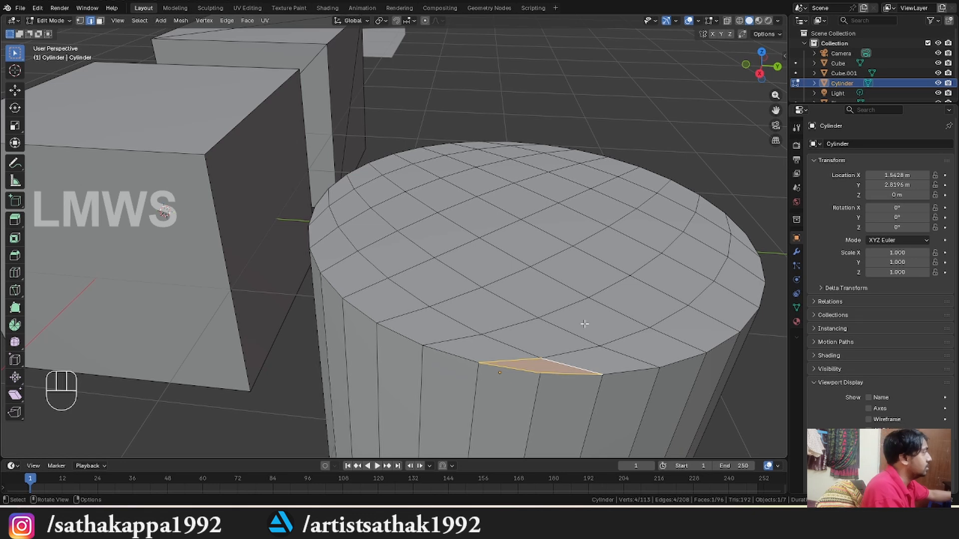
Step: In face select mode, select individual faces across the grid-filled cap and clear the selection
key(3)
click(579, 272)
click(410, 282)
click(377, 300)
click(588, 292)
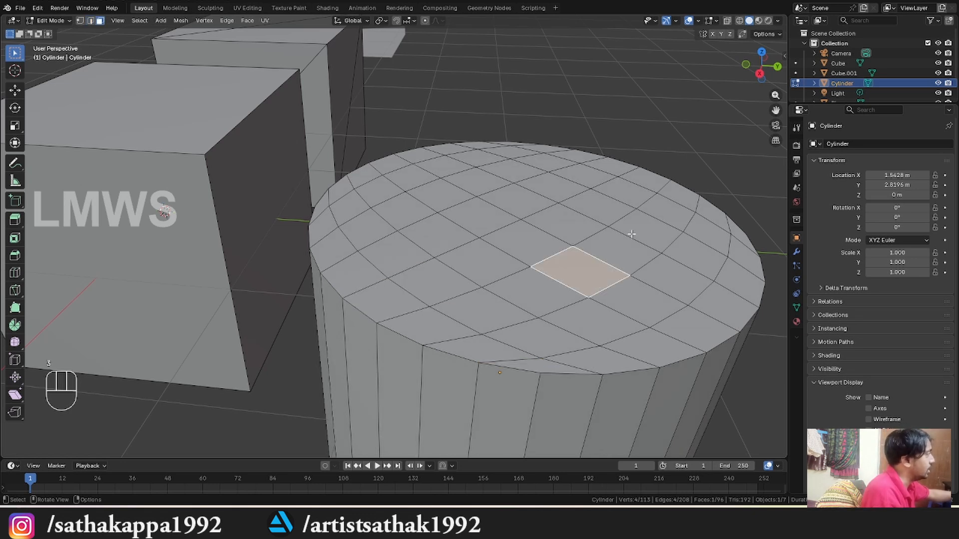
click(497, 200)
scroll(498, 201, down, 2)
key(alt+a)
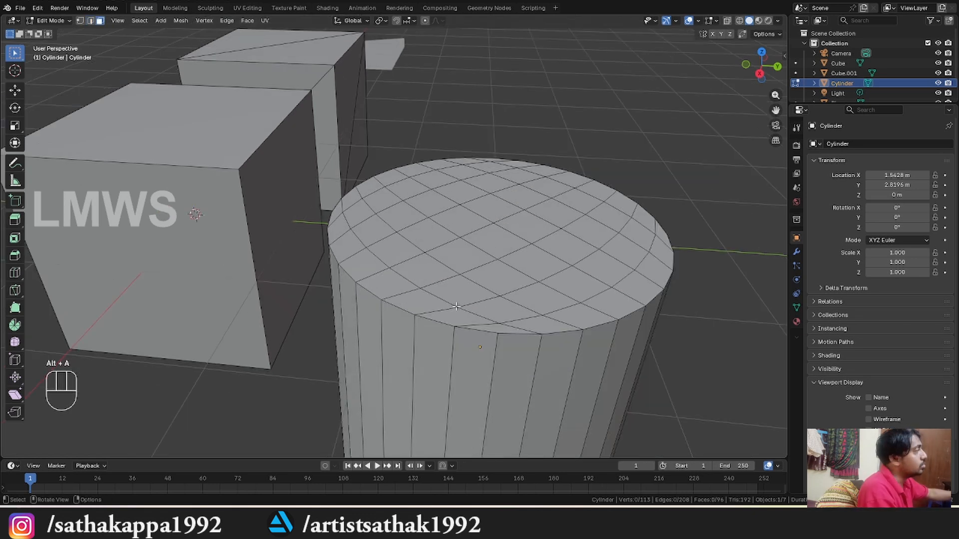
Step: Return to Object Mode, select all five mesh objects together and delete them
key(Tab)
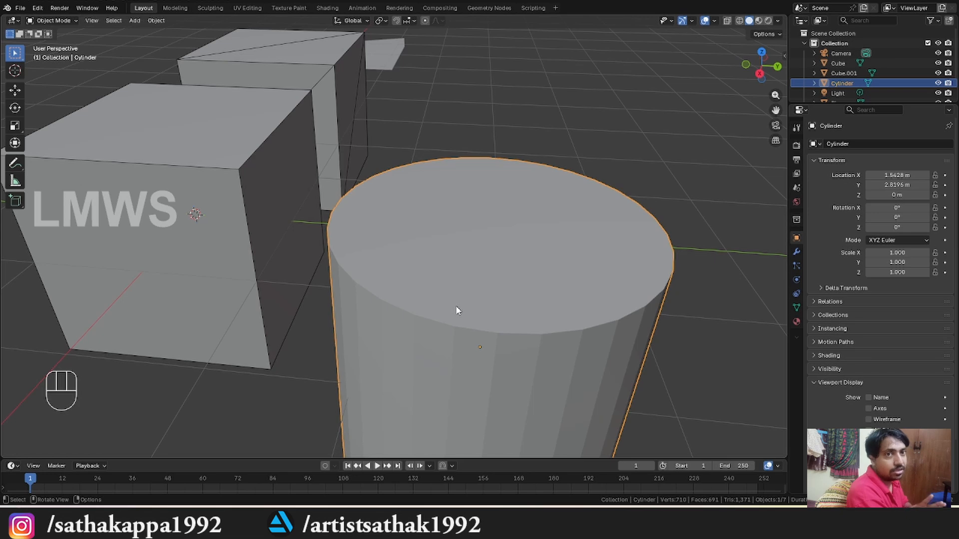
scroll(375, 166, down, 5)
middle_drag(376, 166, 378, 206)
drag(310, 159, 614, 289)
middle_drag(615, 288, 464, 283)
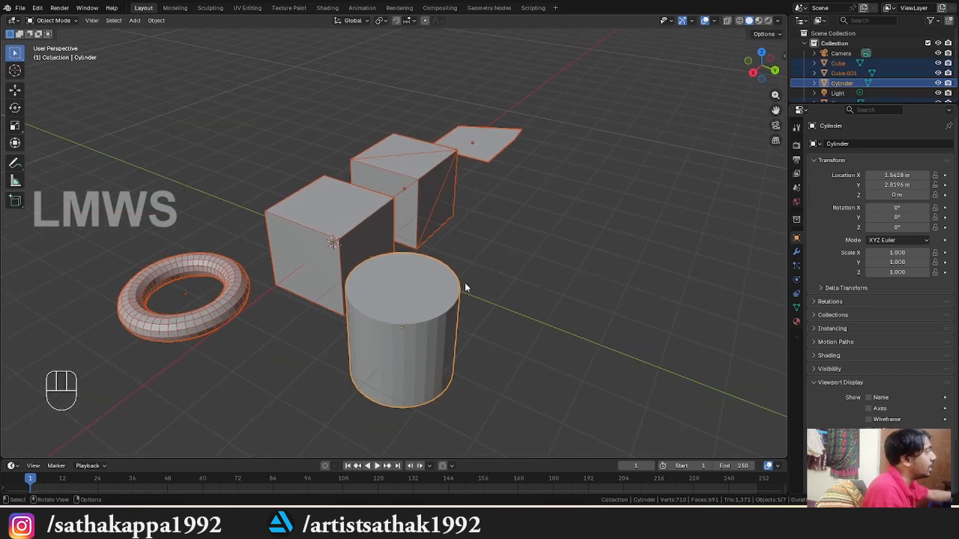
key(x)
click(462, 284)
Step: Add a mesh plane at the world origin and switch it to Edit Mode
key(shift+a)
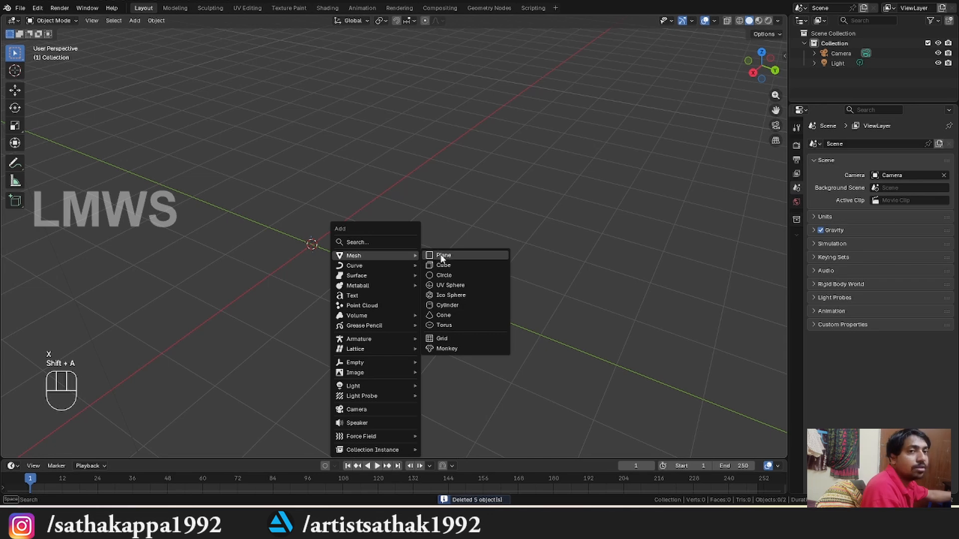
click(439, 254)
middle_drag(440, 258, 334, 280)
key(Tab)
scroll(358, 276, up, 2)
scroll(320, 245, up, 1)
middle_drag(294, 231, 414, 237)
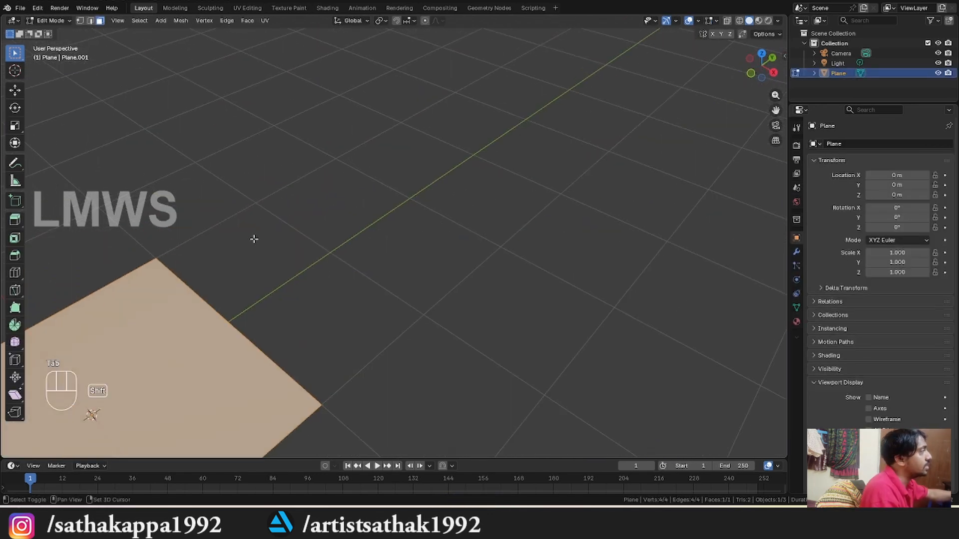
shift+middle_drag(253, 238, 439, 155)
middle_drag(479, 229, 370, 148)
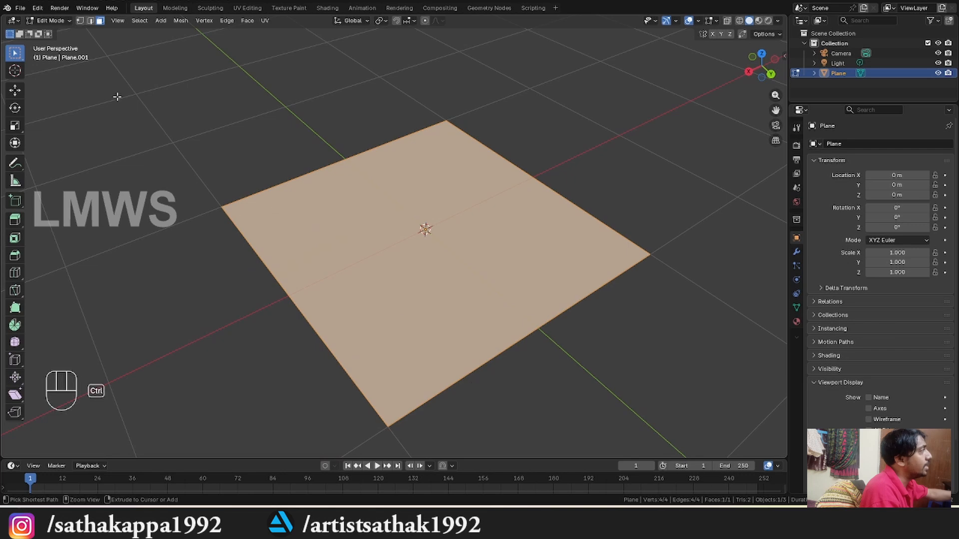
Step: Save the Blender file and deselect the plane's face
key(ctrl+s)
click(148, 160)
middle_drag(285, 242, 184, 228)
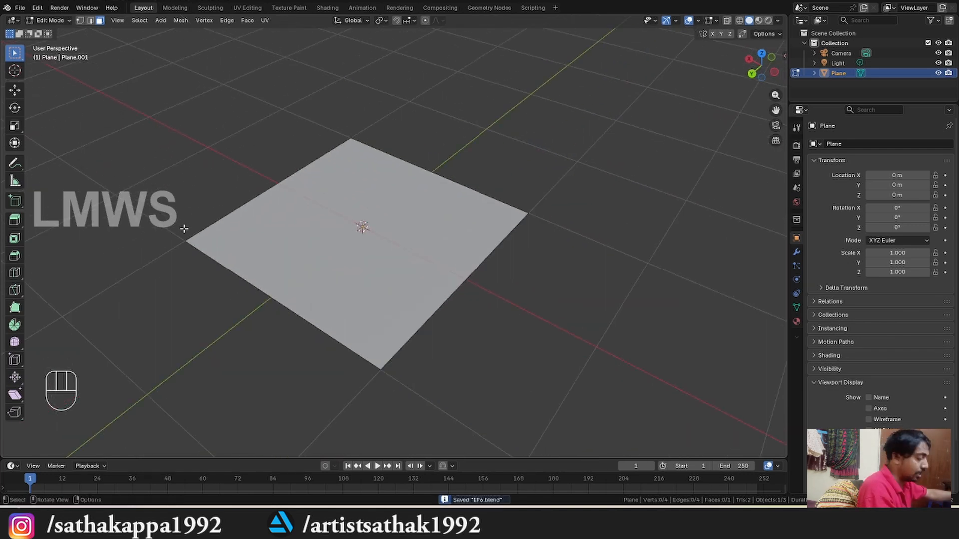
key(k)
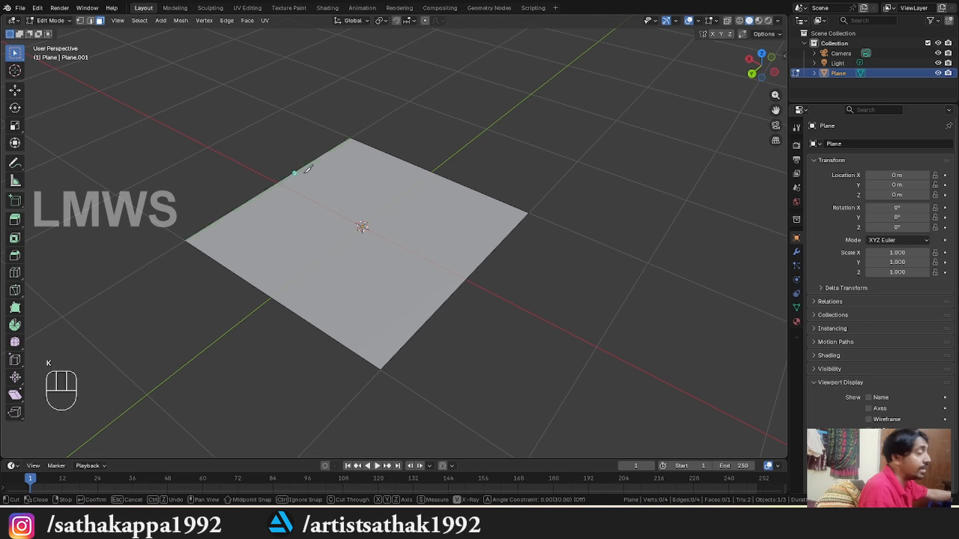
click(350, 138)
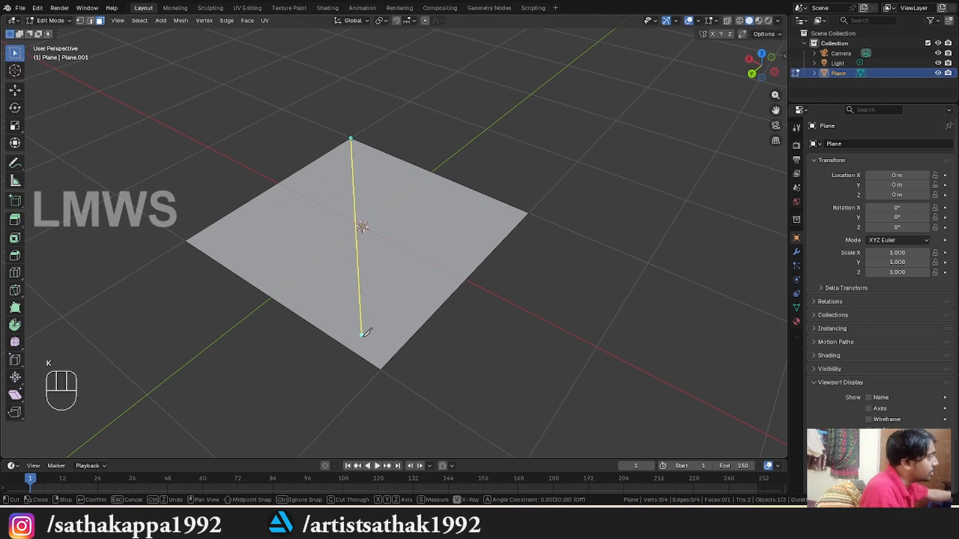
click(387, 363)
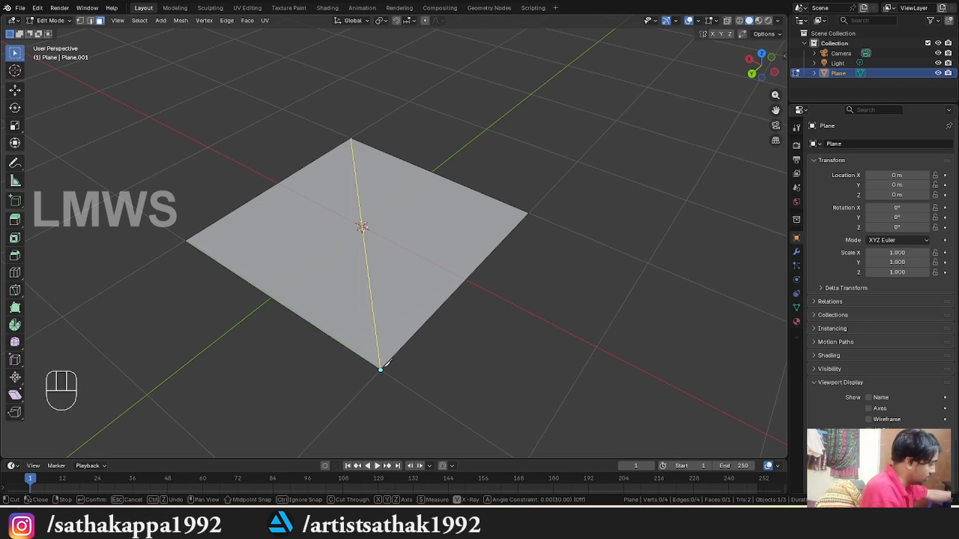
key(Escape)
Step: Knife-cut the plane diagonally from one corner to the opposite corner, confirm the cut and clear the selection
key(k)
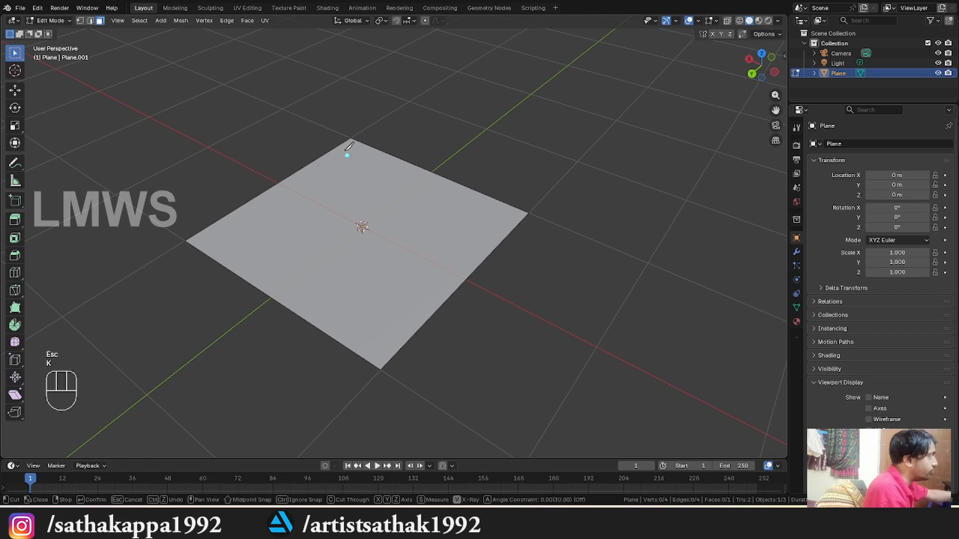
click(351, 137)
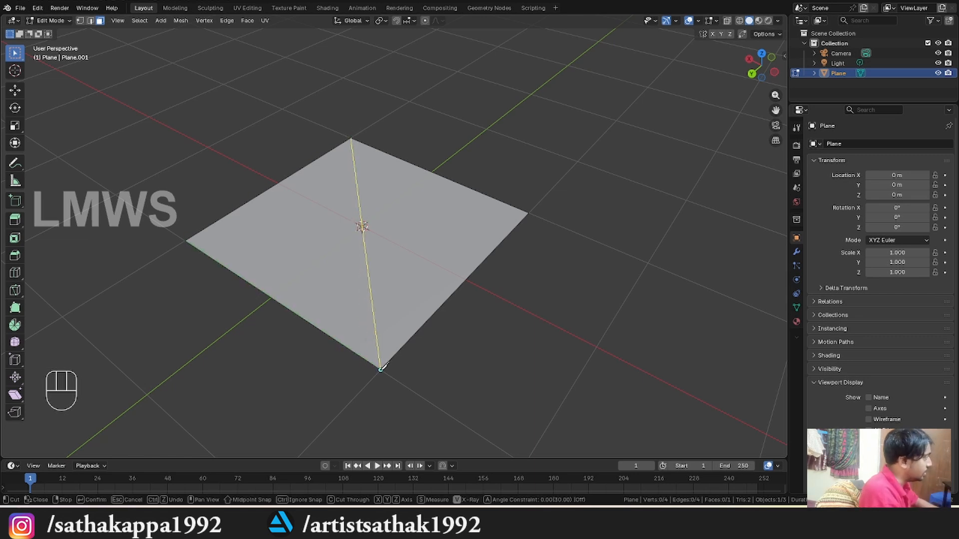
key(Return)
key(alt+a)
Step: Select the plane's two triangular faces alternately to examine how the diagonal cut divides it
middle_drag(464, 196, 530, 204)
click(424, 234)
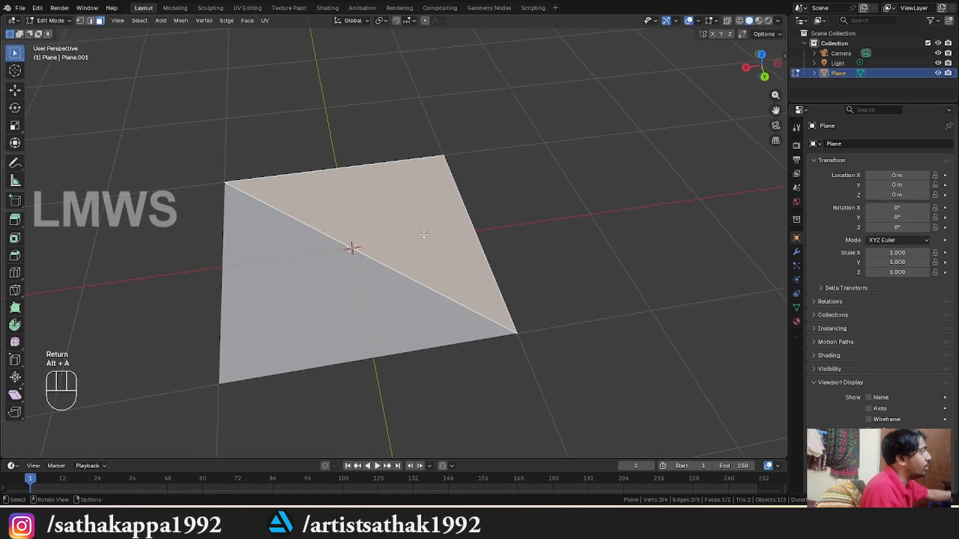
click(330, 286)
click(387, 225)
click(307, 300)
click(373, 221)
click(346, 271)
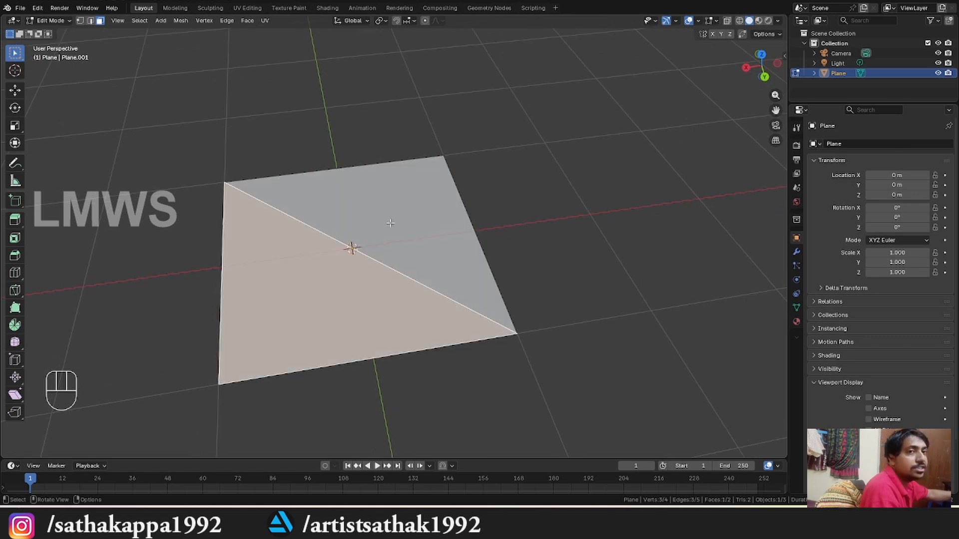
click(391, 224)
click(332, 298)
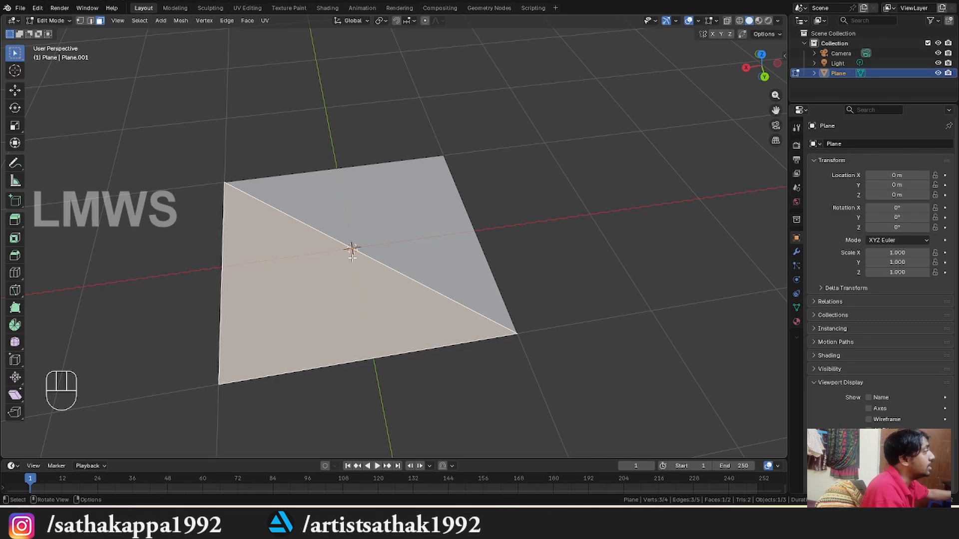
Step: With wireframe display enabled, duplicate the split plane in Object Mode along X to about -2.45 m and open the copy in Edit Mode
key(ctrl+z)
key(Tab)
scroll(352, 257, down, 1)
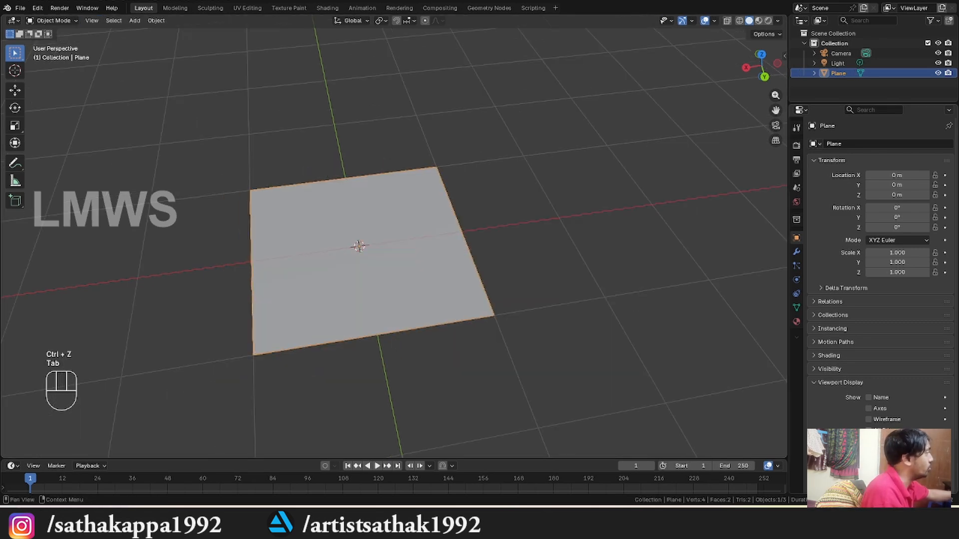
key(shift+d)
key(x)
click(613, 303)
key(Tab)
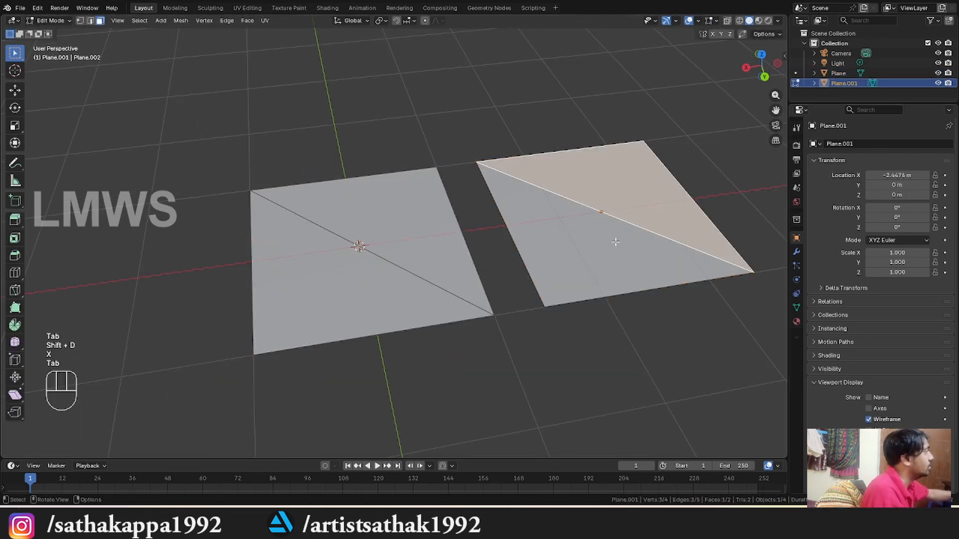
Step: Dissolve the diagonal edge of the duplicated plane in edge select mode, merging its two triangles into one face
shift+middle_drag(617, 244, 413, 261)
key(alt+a)
scroll(493, 334, up, 1)
scroll(425, 338, up, 2)
scroll(413, 261, down, 2)
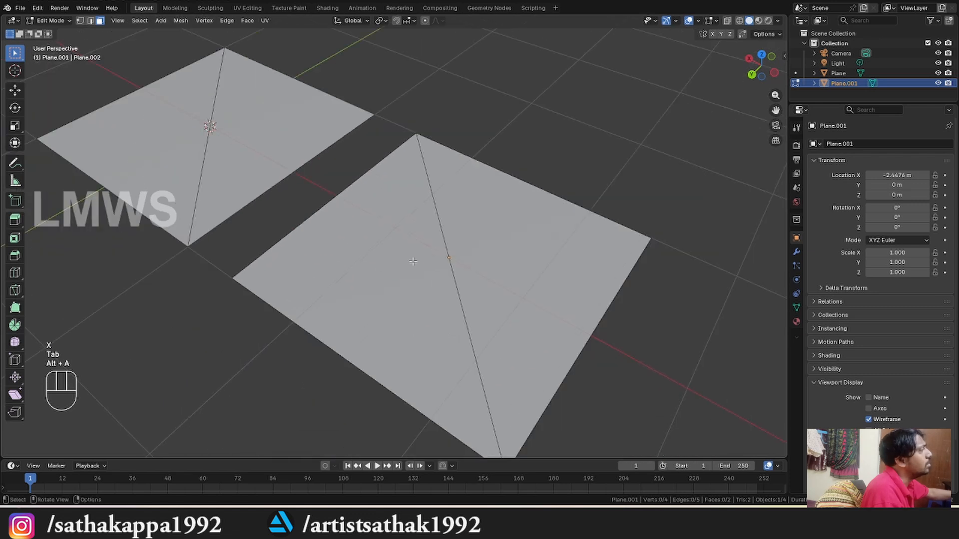
click(90, 20)
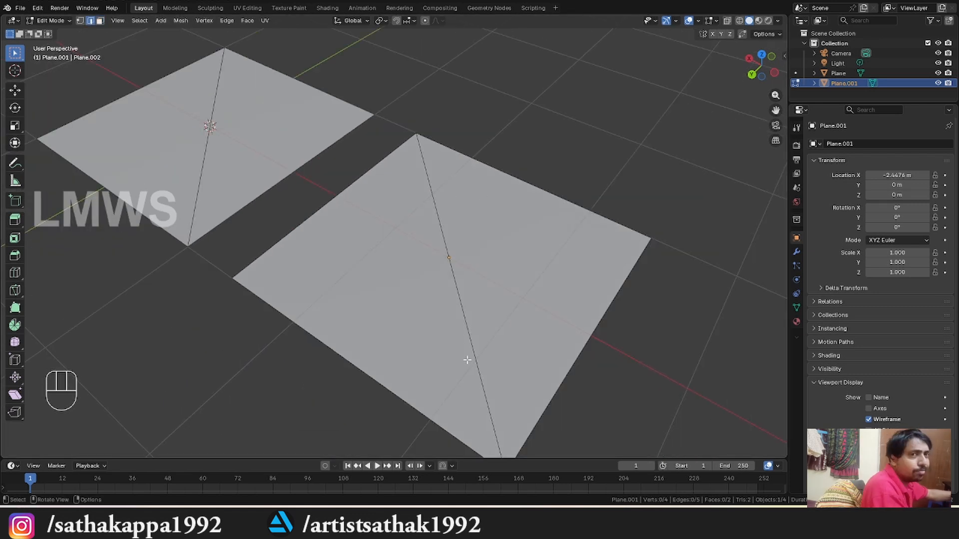
scroll(467, 359, down, 2)
click(438, 271)
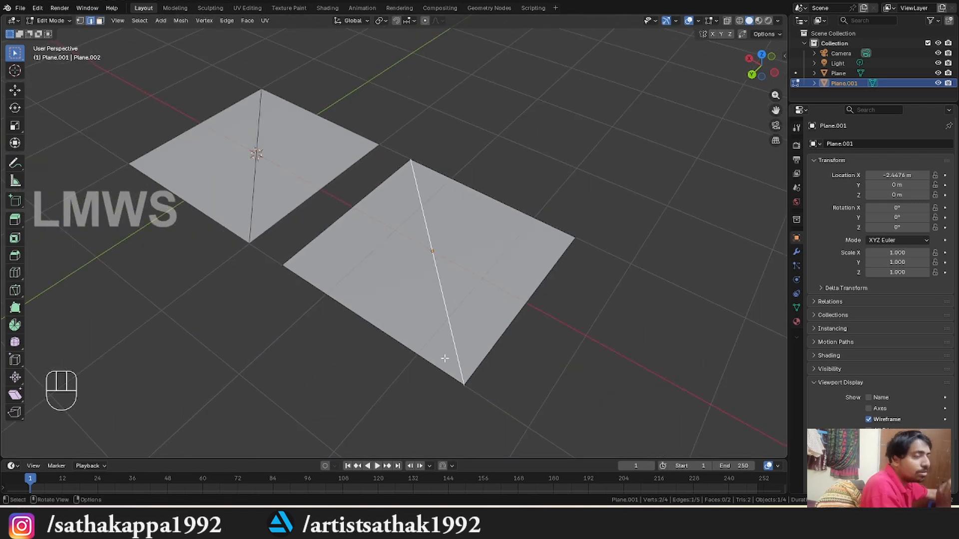
scroll(439, 329, up, 1)
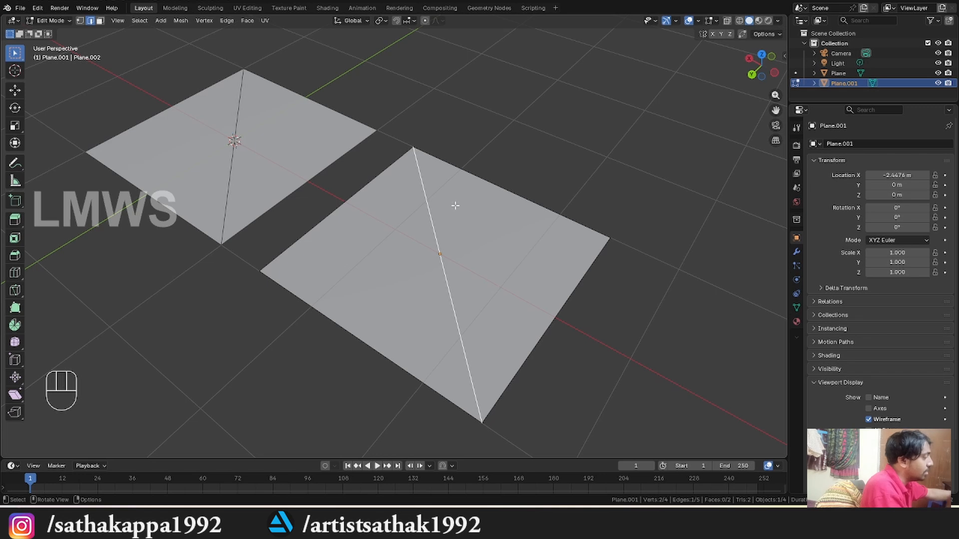
key(x)
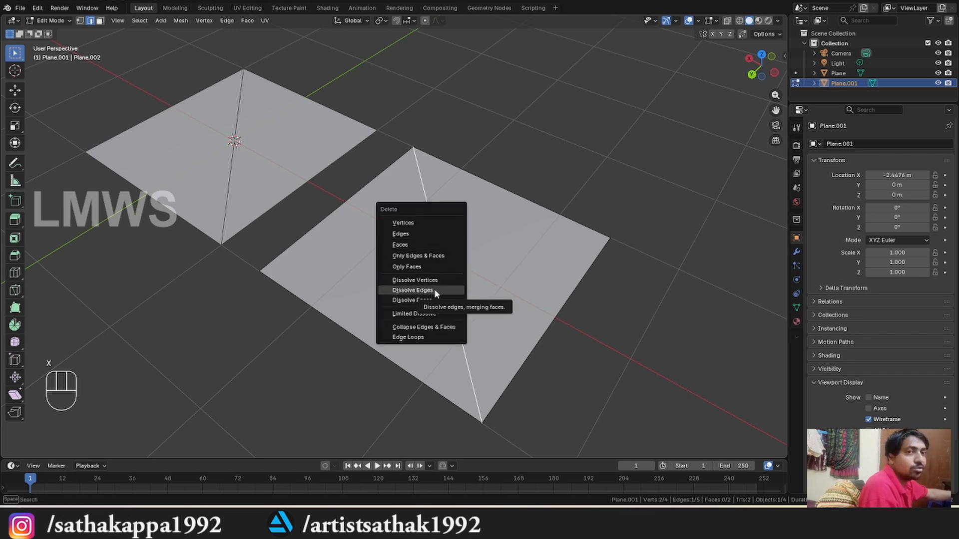
click(433, 290)
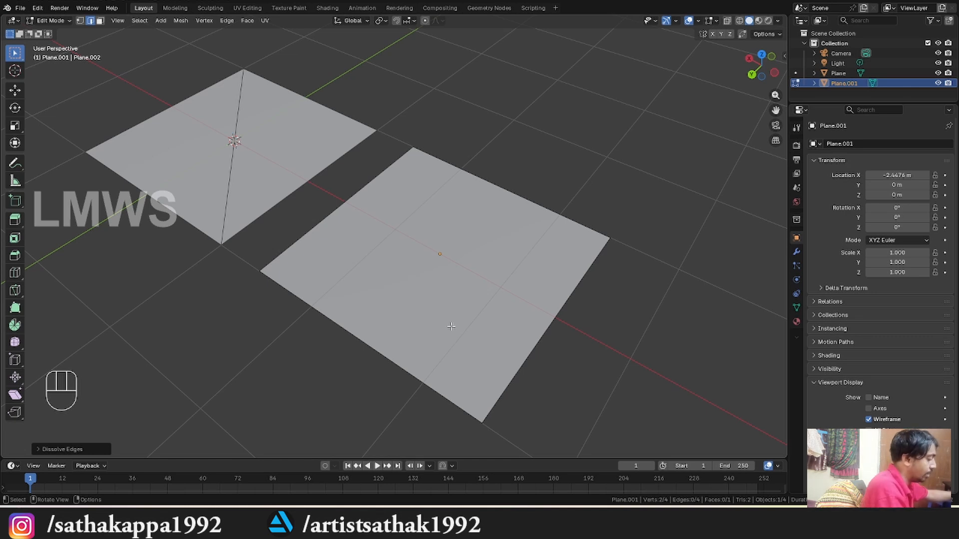
Step: Knife-cut a closed four-sided shape inside the duplicated plane, starting and ending at one point on its outer edge, and clear the selection
key(k)
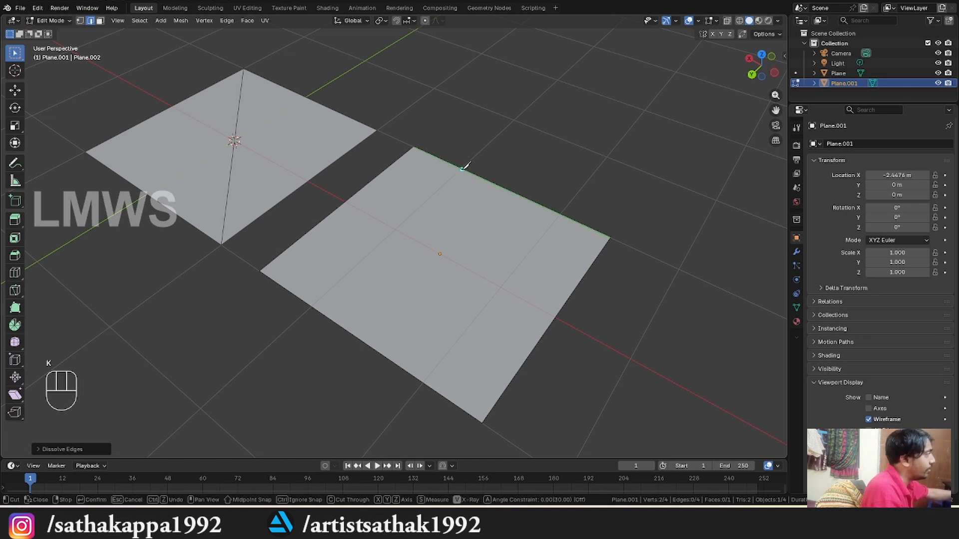
click(460, 170)
click(353, 249)
click(452, 335)
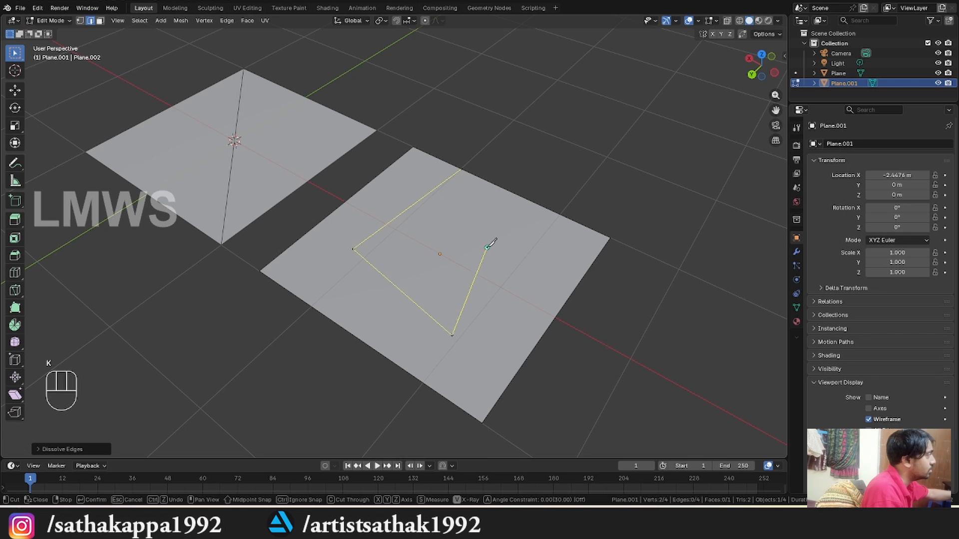
click(487, 247)
click(461, 169)
key(Return)
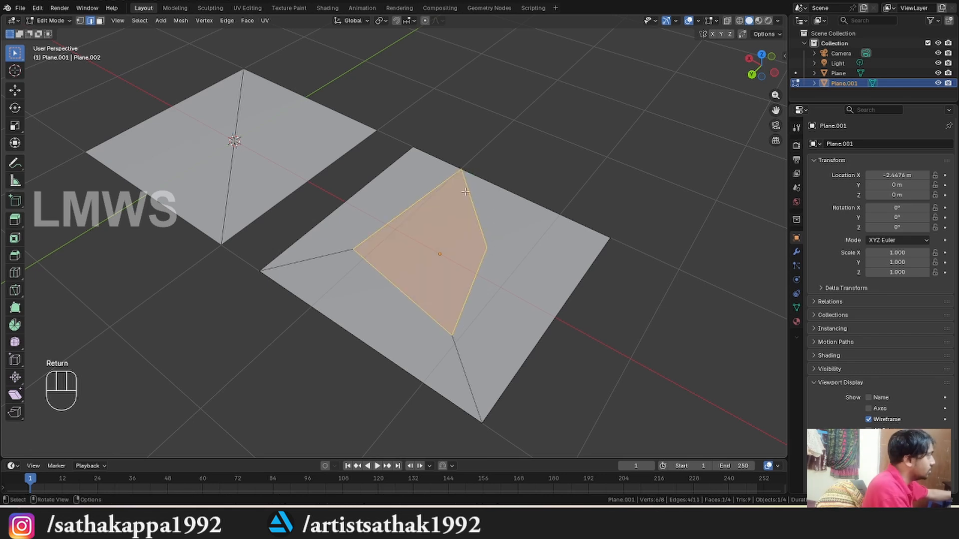
click(596, 383)
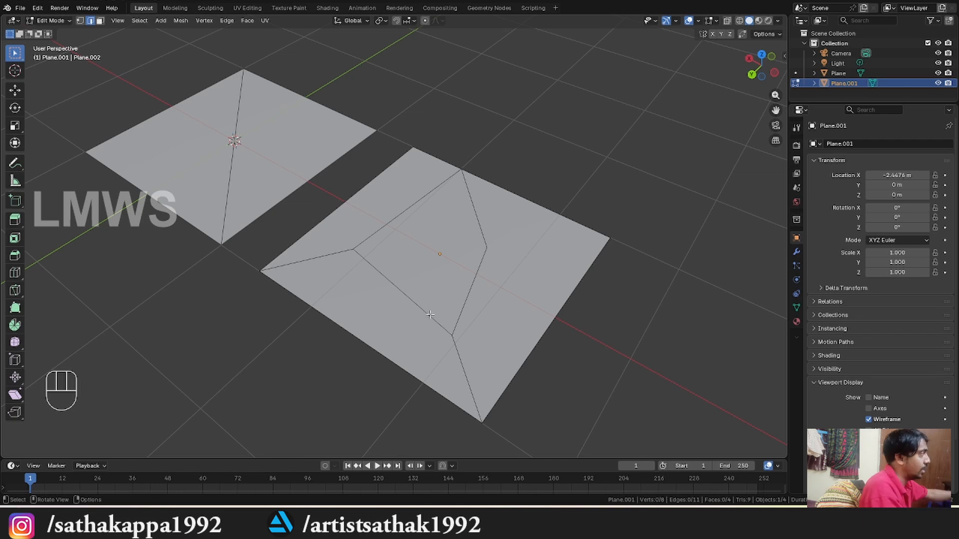
Step: Select the inner face and the outlying faces' boundary edges in turn to examine their side counts, and clear the selection
click(444, 244)
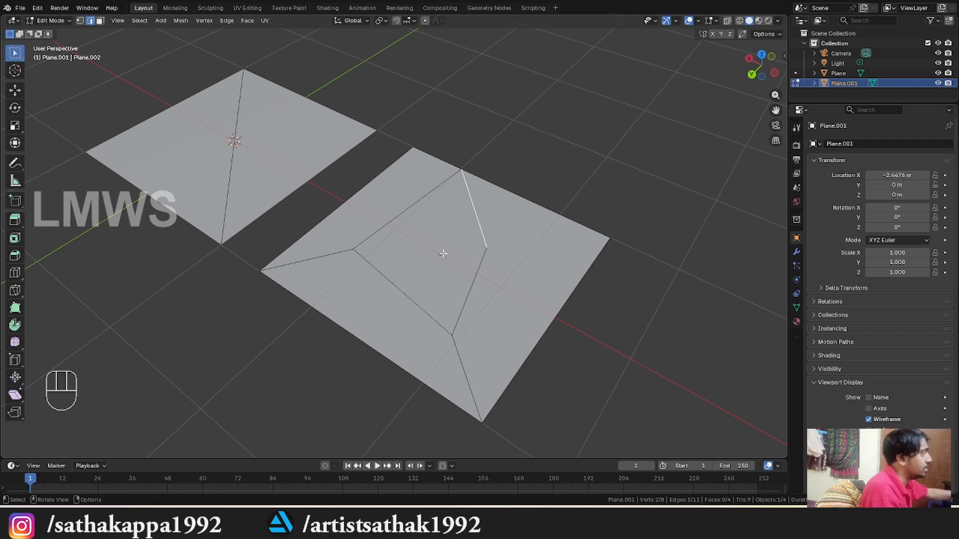
key(3)
click(430, 240)
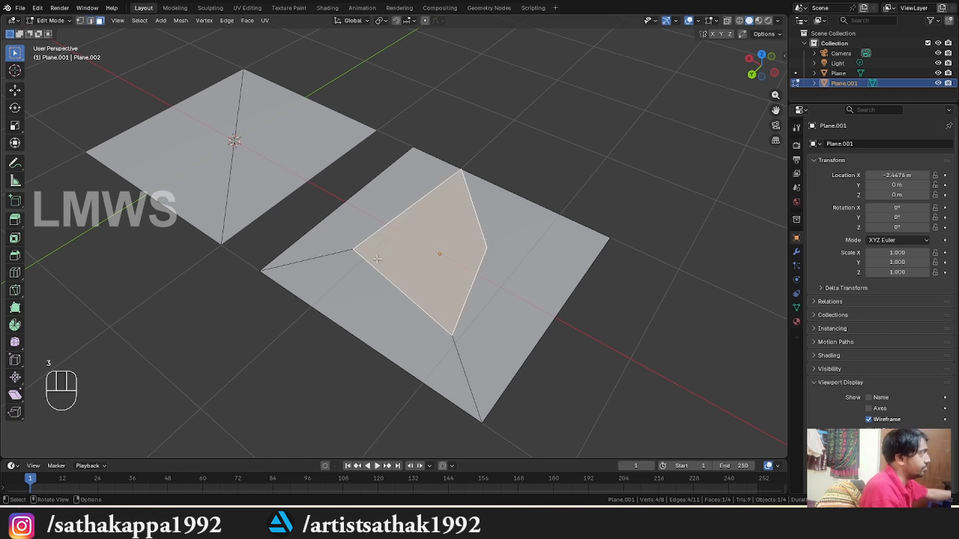
click(368, 218)
key(2)
click(372, 180)
shift+click(308, 267)
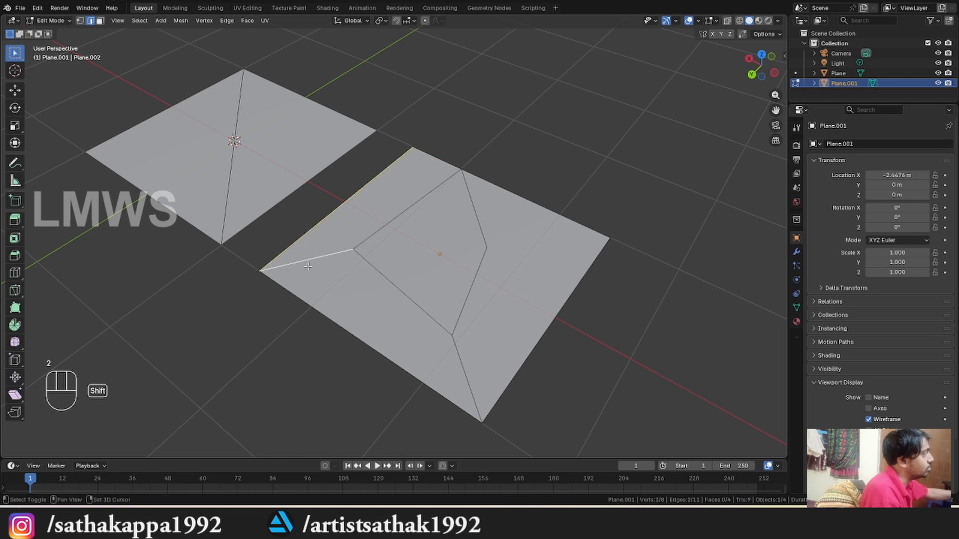
shift+click(370, 311)
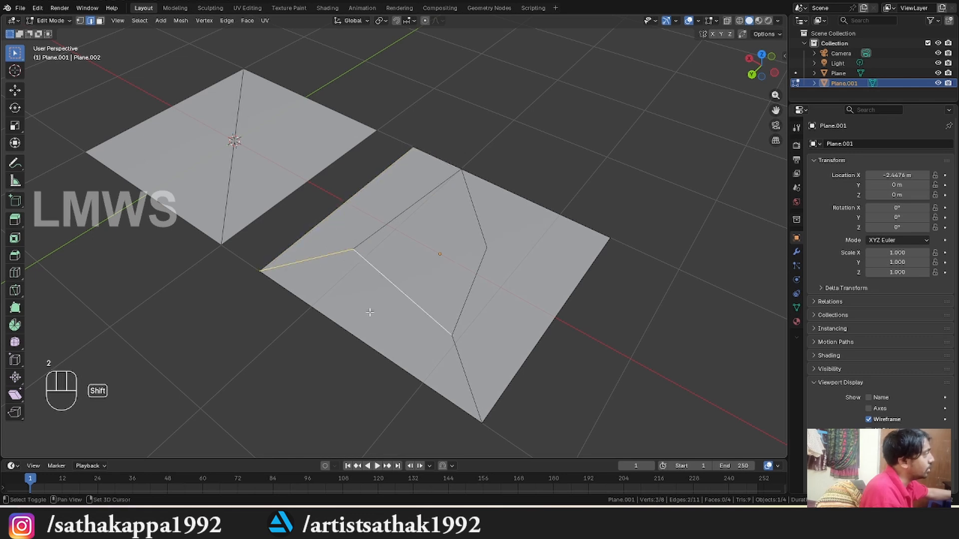
shift+click(455, 365)
key(alt+a)
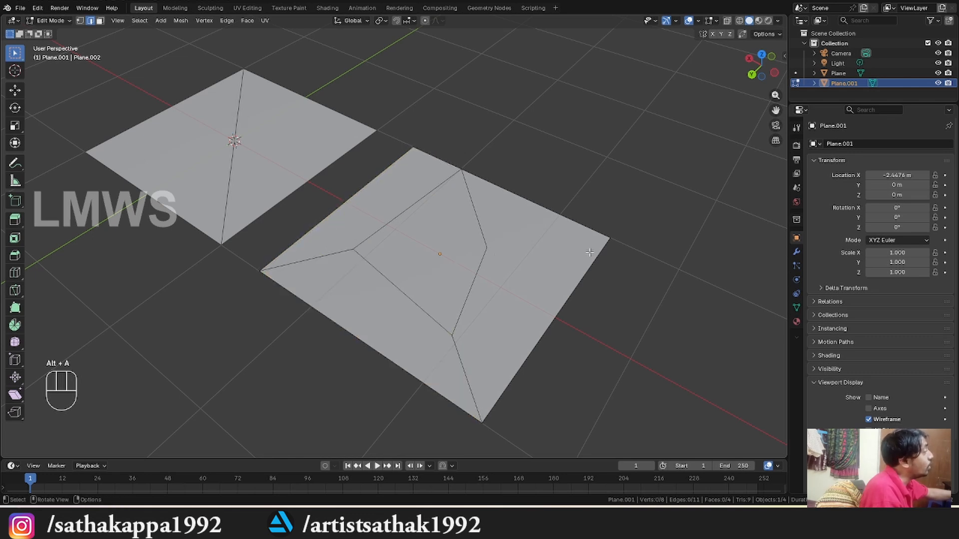
Step: Select the five edges around the large outer face beside the inner shape to examine the n-gon, and deselect them
click(471, 279)
shift+click(551, 283)
shift+click(512, 216)
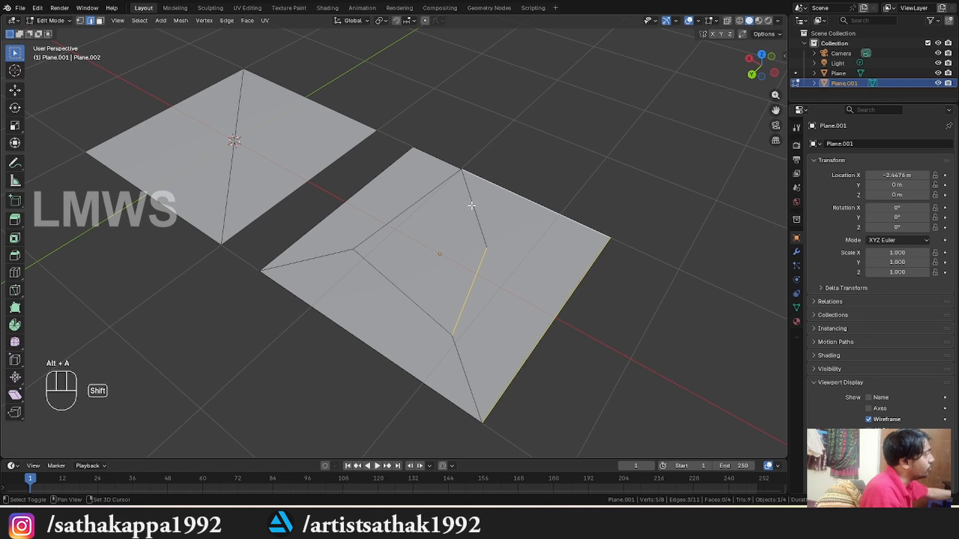
shift+click(472, 206)
shift+click(471, 366)
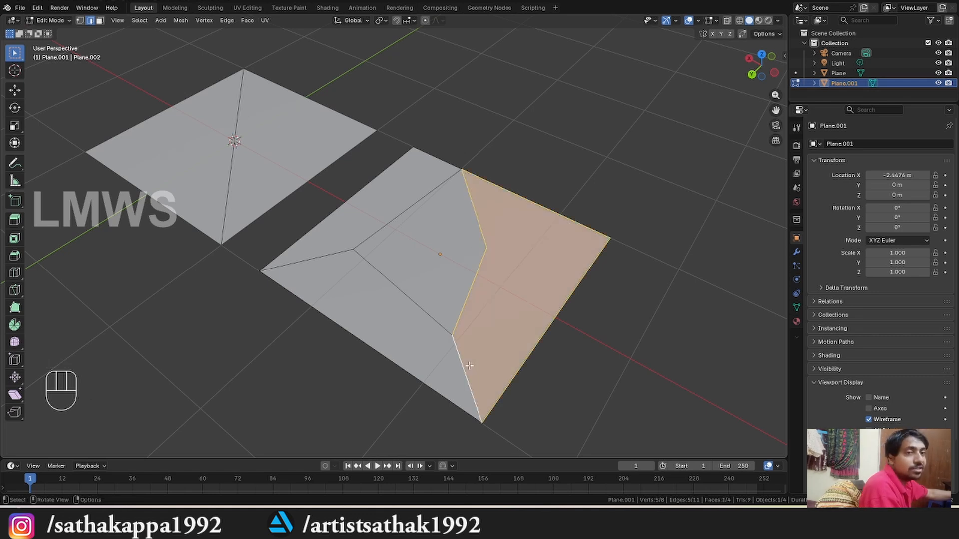
key(alt+a)
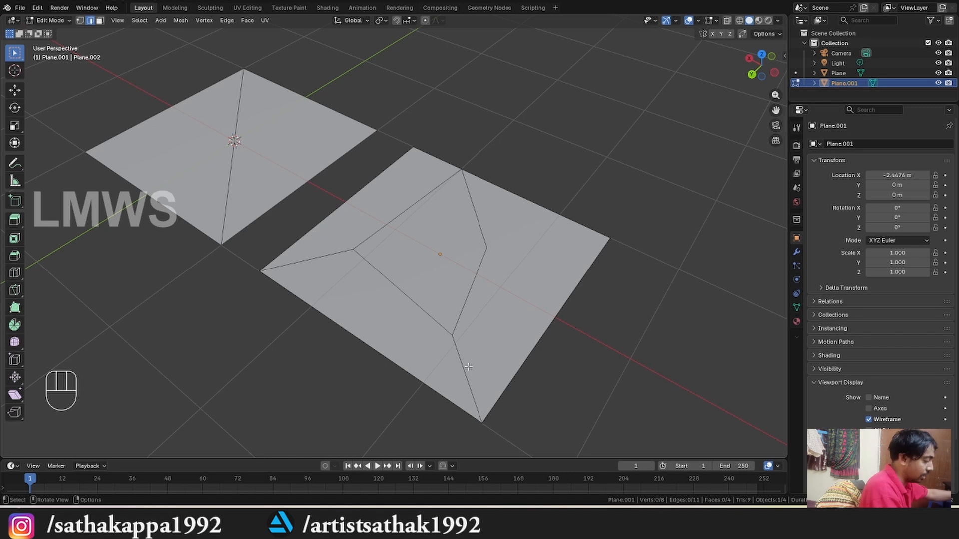
Step: Knife-cut the five-sided face from the inner shape's corner to the plane's outer edge and confirm the cut
key(k)
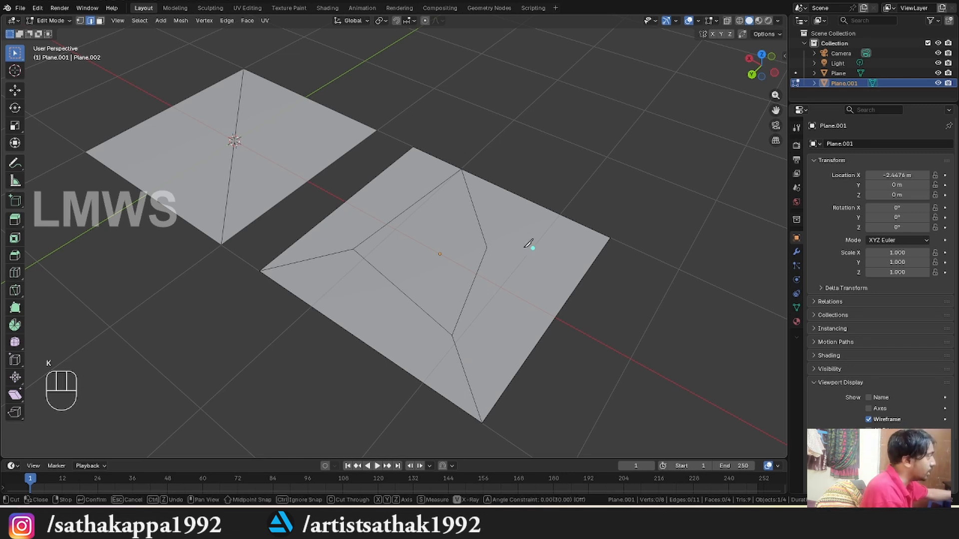
click(487, 248)
click(567, 300)
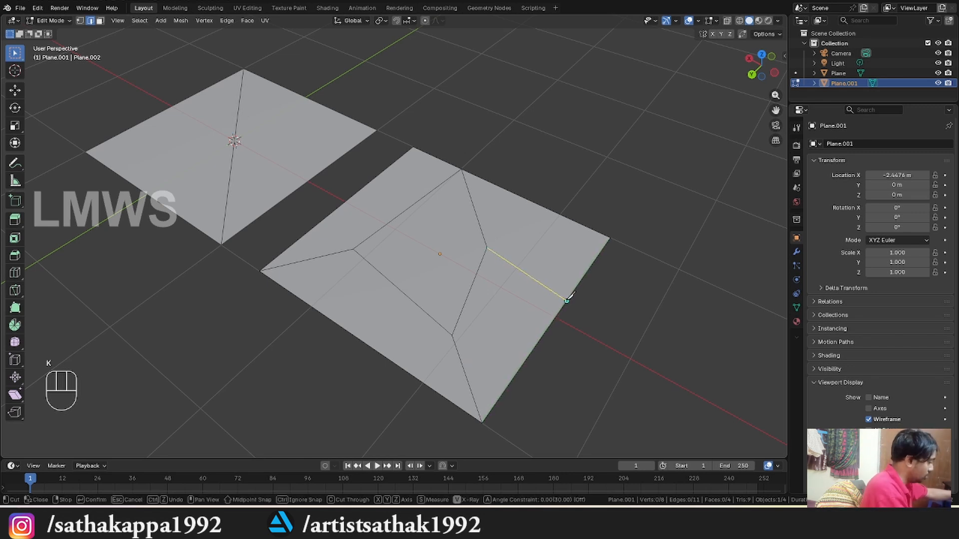
key(Return)
click(571, 374)
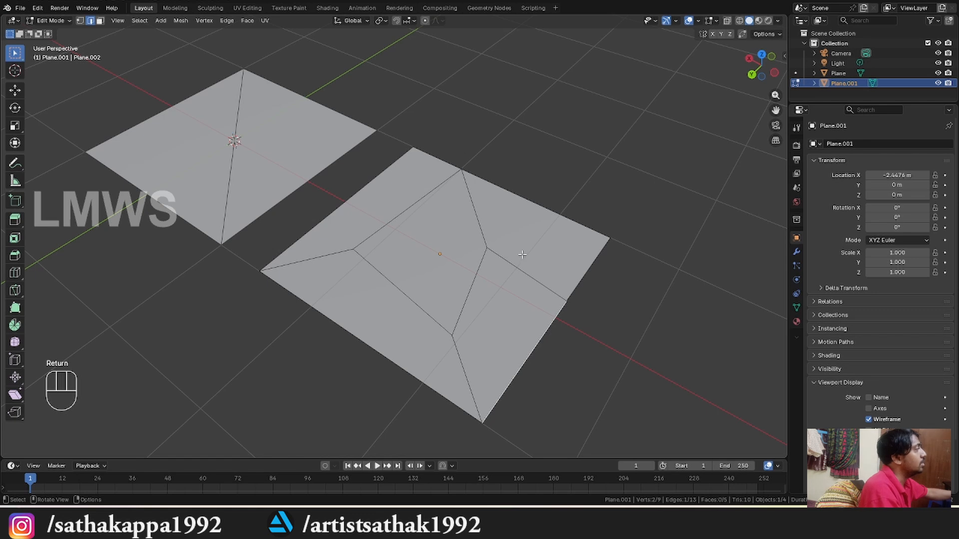
Step: Select the four edges bounding the outer corner face beside the new cut to examine it as a quad
click(480, 230)
shift+click(514, 263)
shift+click(588, 270)
shift+click(529, 201)
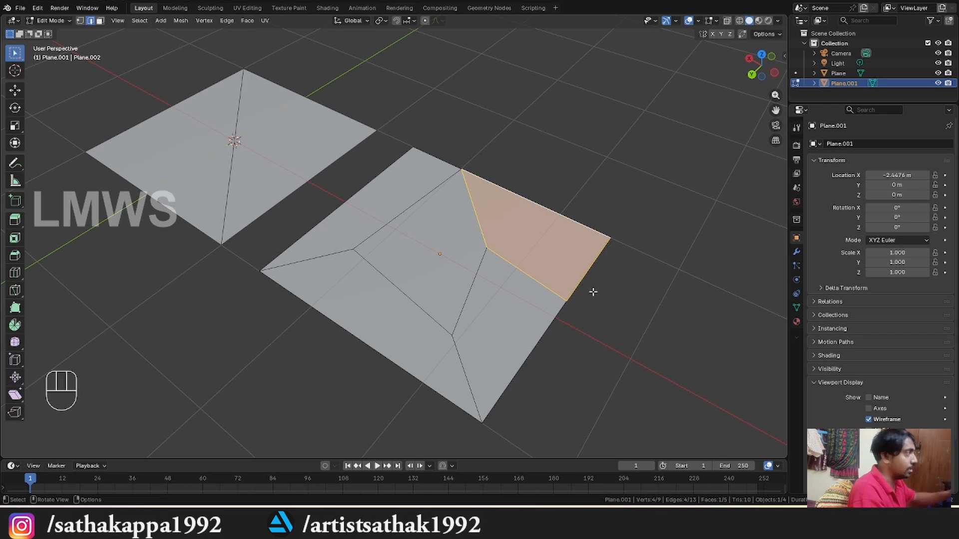
Step: Duplicate the cut plane in Object Mode along X to about -4.99 m, open the copy in Edit Mode and clear its selection
key(Tab)
scroll(470, 257, down, 2)
shift+middle_drag(448, 269, 355, 194)
scroll(349, 199, down, 2)
middle_drag(331, 217, 349, 234)
key(shift+d)
key(x)
click(503, 289)
key(Tab)
scroll(519, 279, up, 2)
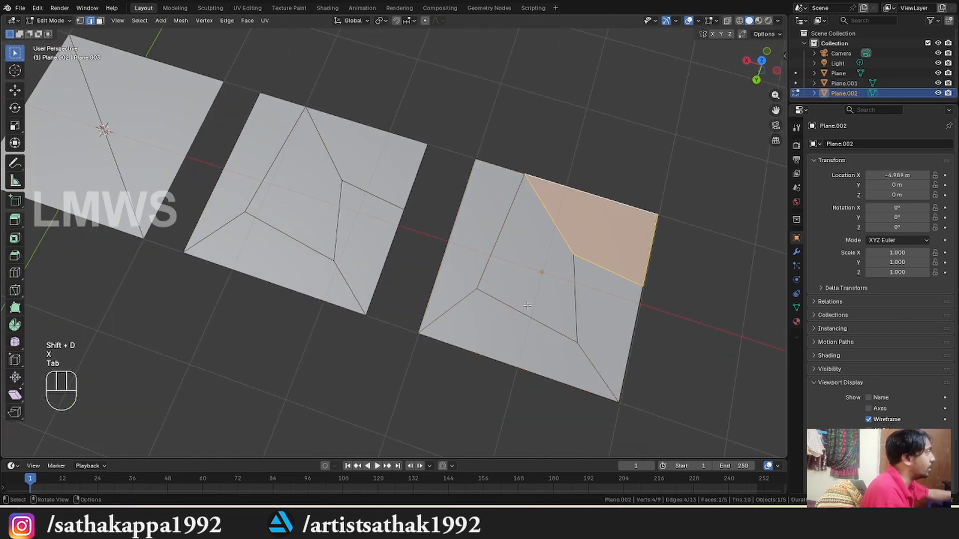
key(alt+a)
Step: Knife-cut the new copy's inner face from the corner where the outer cut starts to its opposite inner edge, and clear the selection
scroll(521, 295, up, 1)
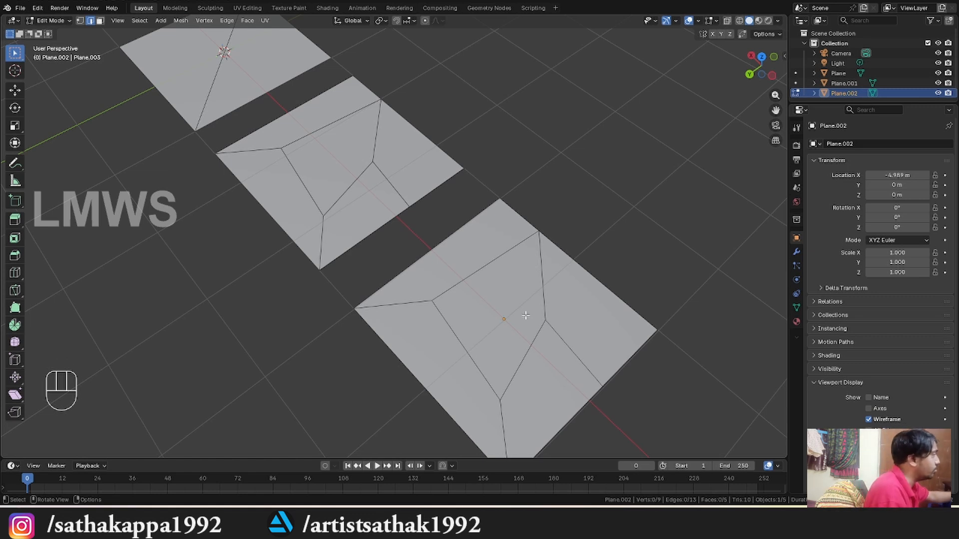
scroll(522, 296, up, 3)
key(k)
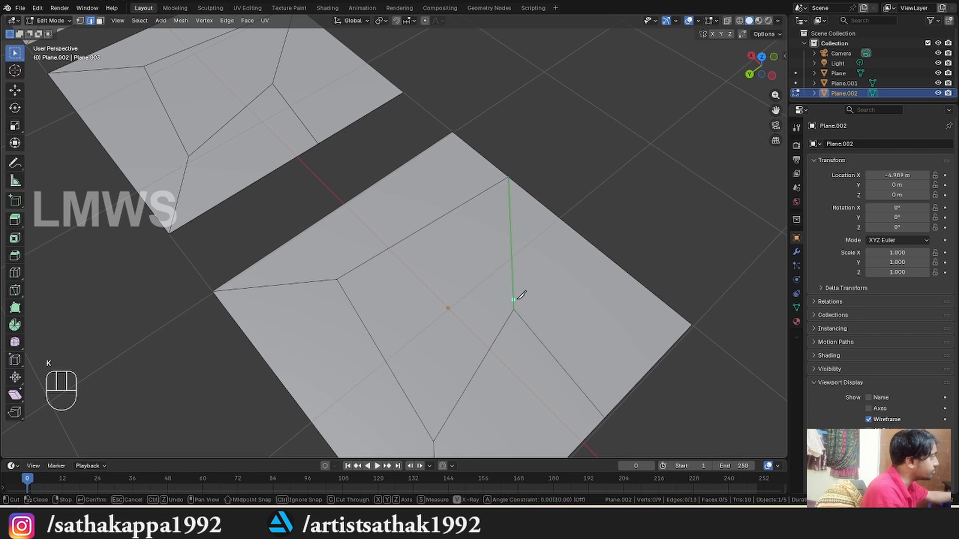
click(514, 310)
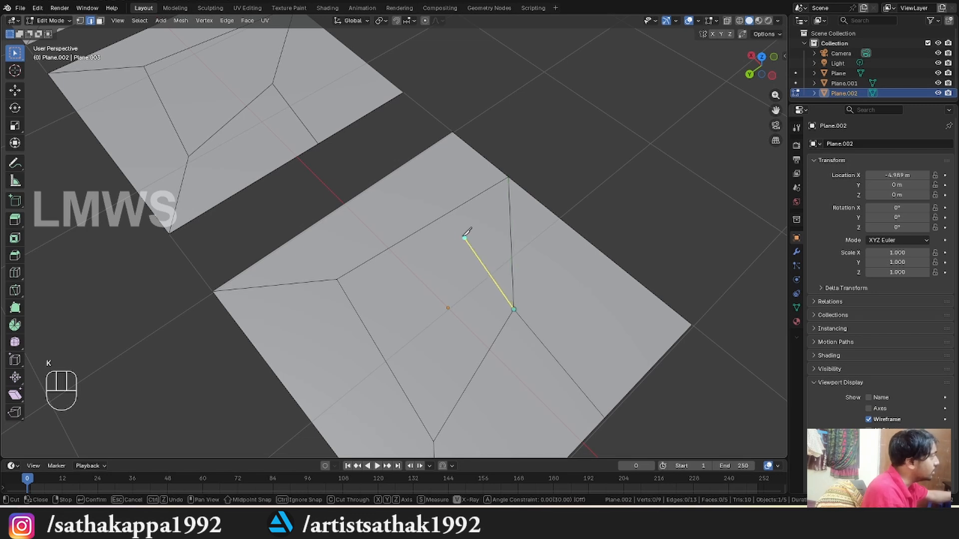
click(435, 221)
key(Return)
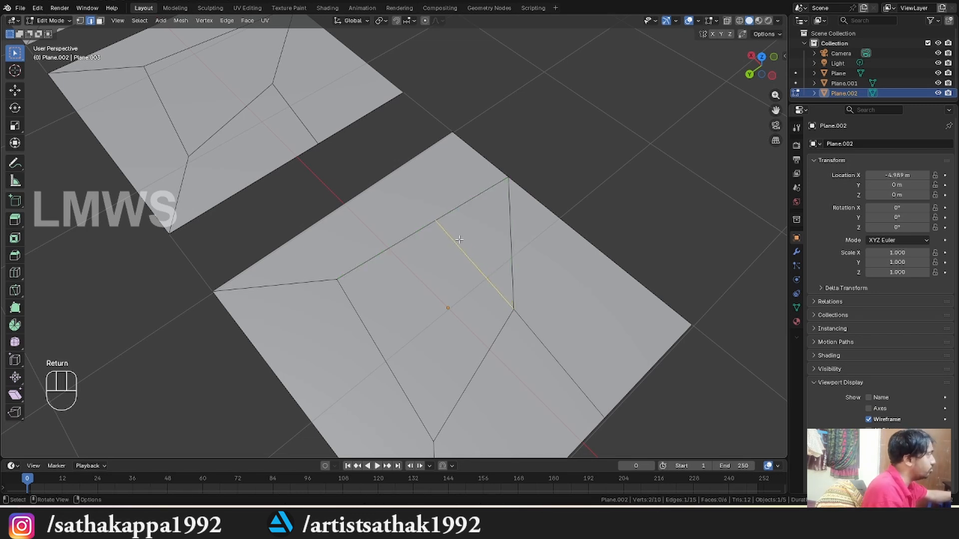
key(alt+a)
Step: Knife-cut from the new point on the inner edge to the plane's nearest outer corner
key(k)
click(436, 219)
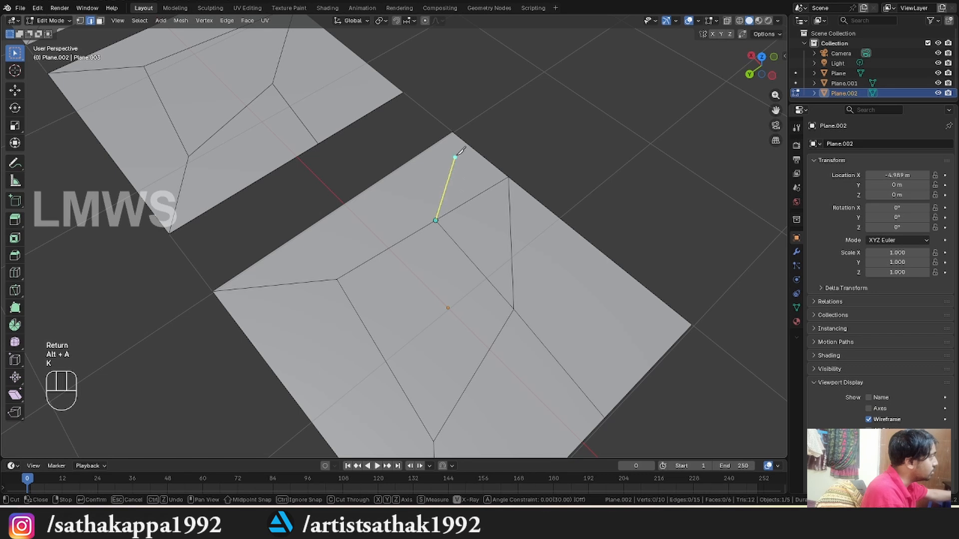
click(452, 132)
key(Return)
key(2)
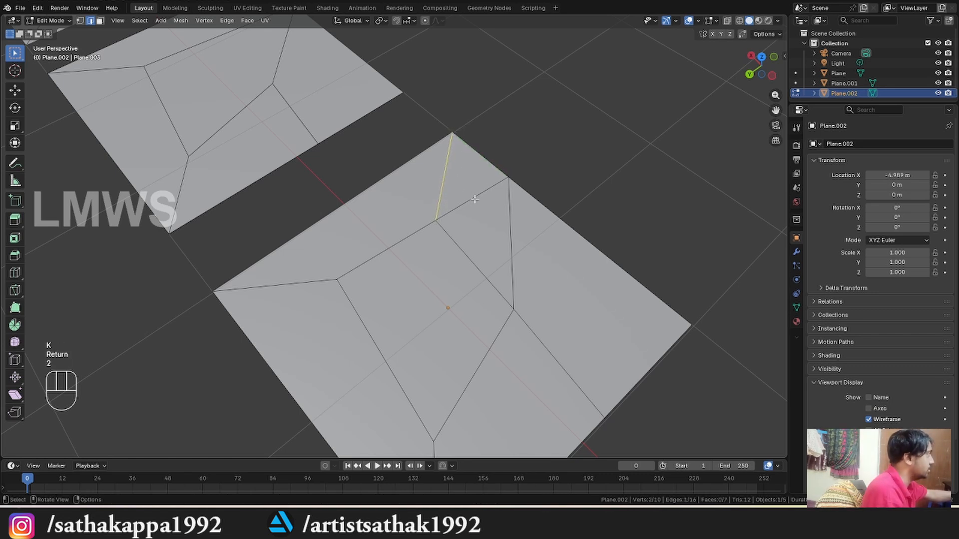
click(481, 207)
shift+click(511, 239)
key(x)
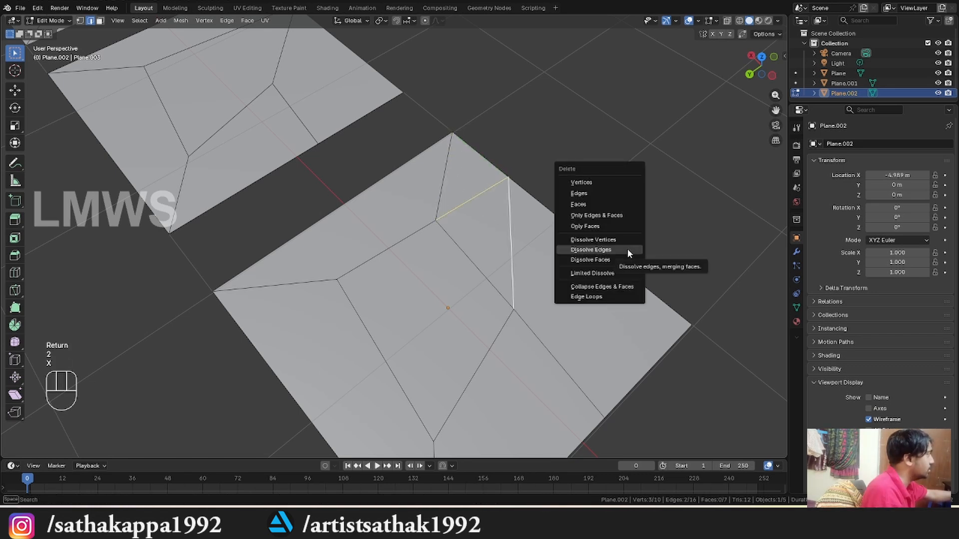
key(alt+a)
Step: Knife-cut from the inner corner shared with the outer cut to the plane's remaining unconnected outer corner
key(k)
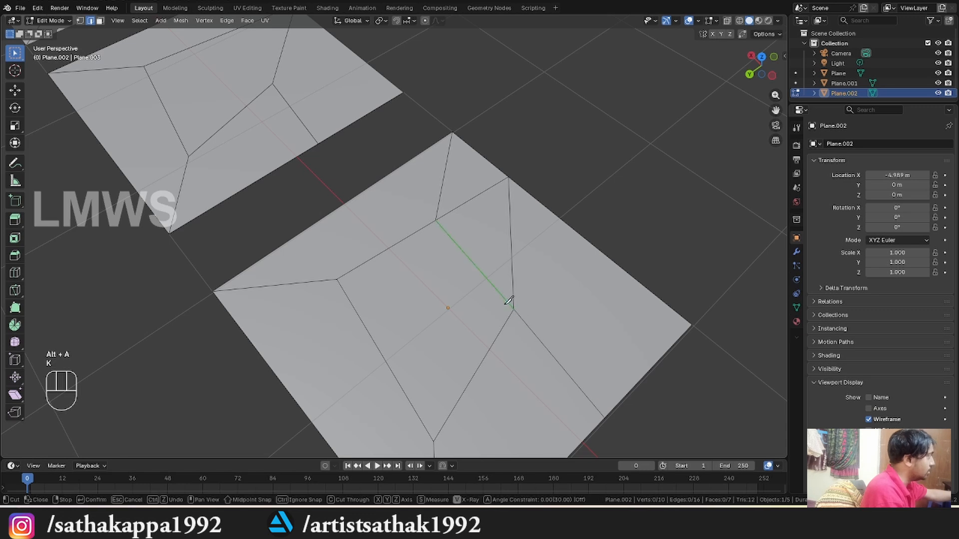
click(513, 309)
click(689, 326)
key(Return)
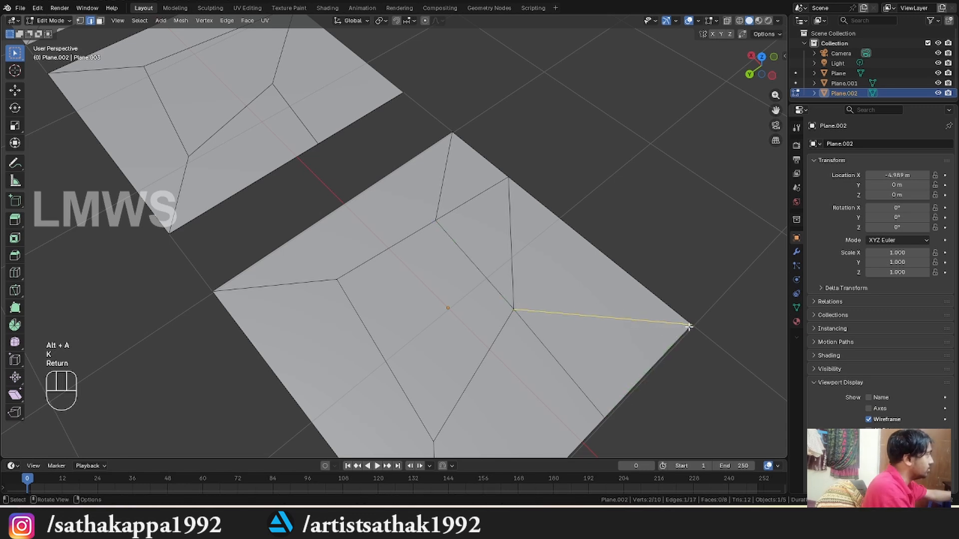
Step: Dissolve the three leftover edges that run from the inner shape to the plane's outer edges, leaving an inner quad ringed by quads
key(1)
key(2)
click(544, 350)
shift+click(510, 245)
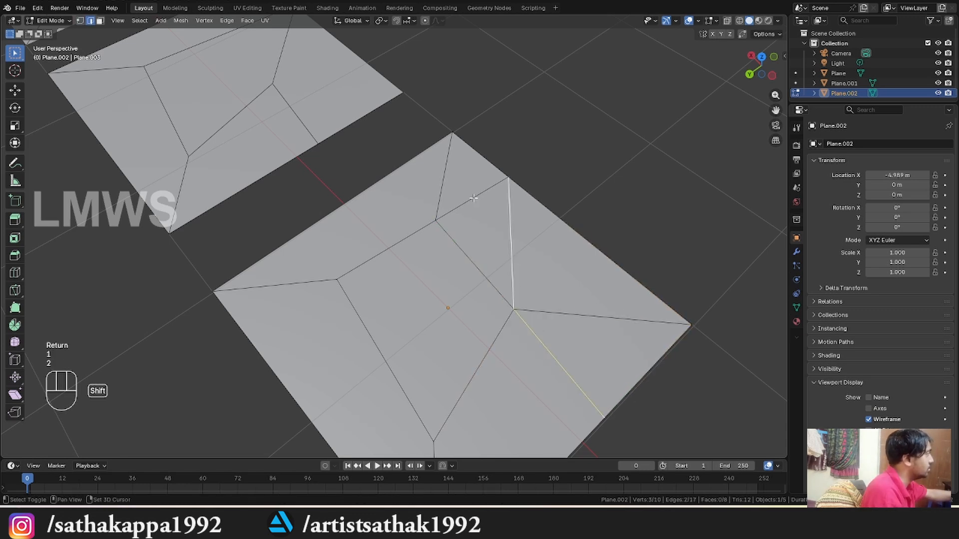
shift+click(473, 198)
key(x)
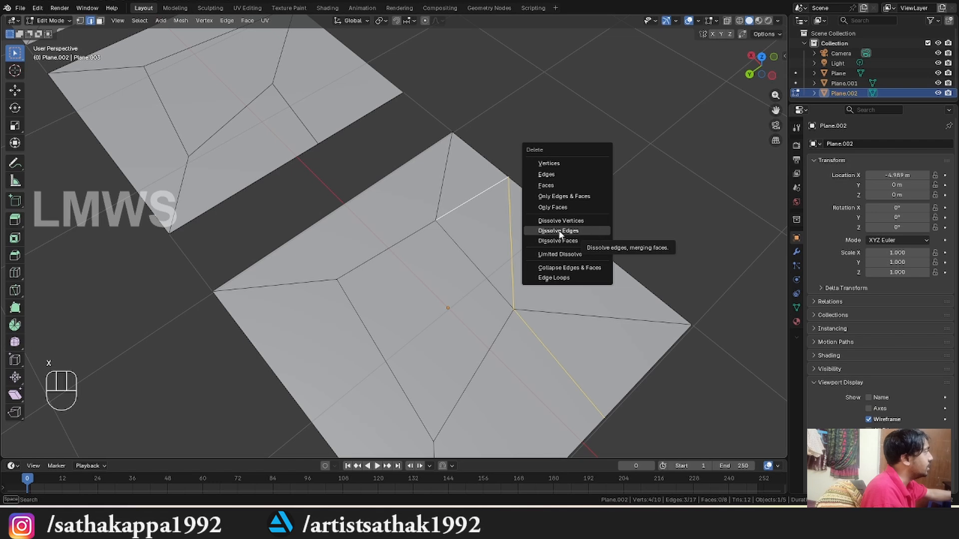
click(559, 231)
scroll(514, 338, down, 5)
middle_drag(513, 338, 507, 332)
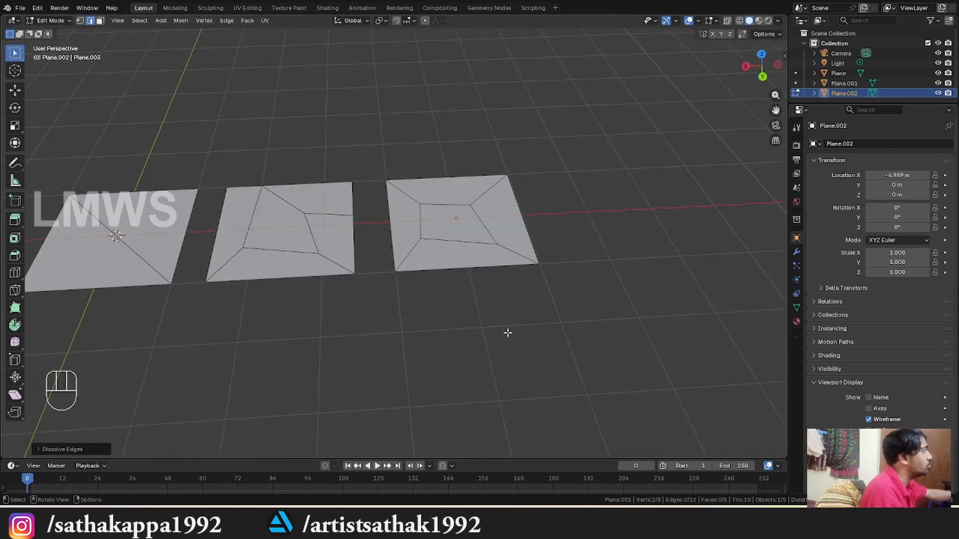
Step: Switch from the plane examples to the Project.blend file containing the L-shaped body with a recess
scroll(454, 346, up, 5)
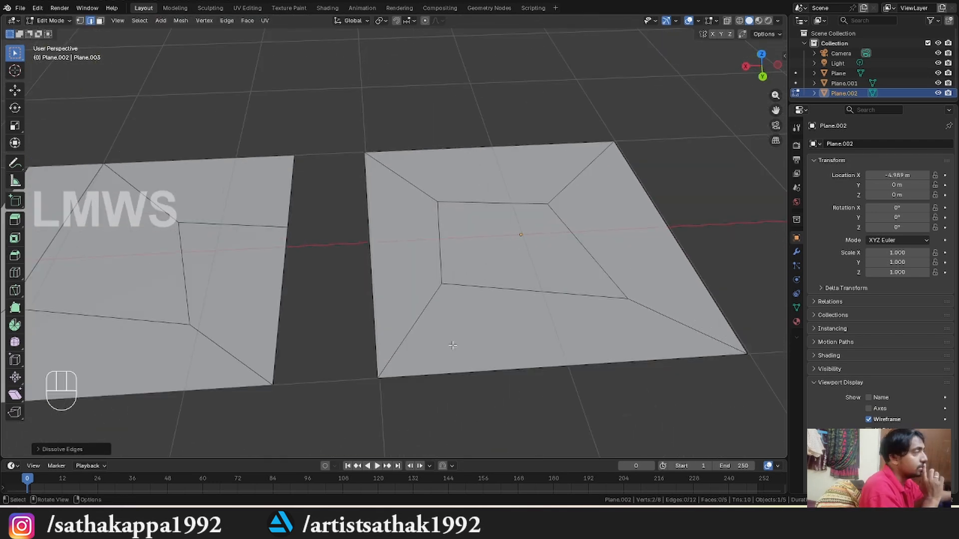
middle_drag(452, 345, 339, 380)
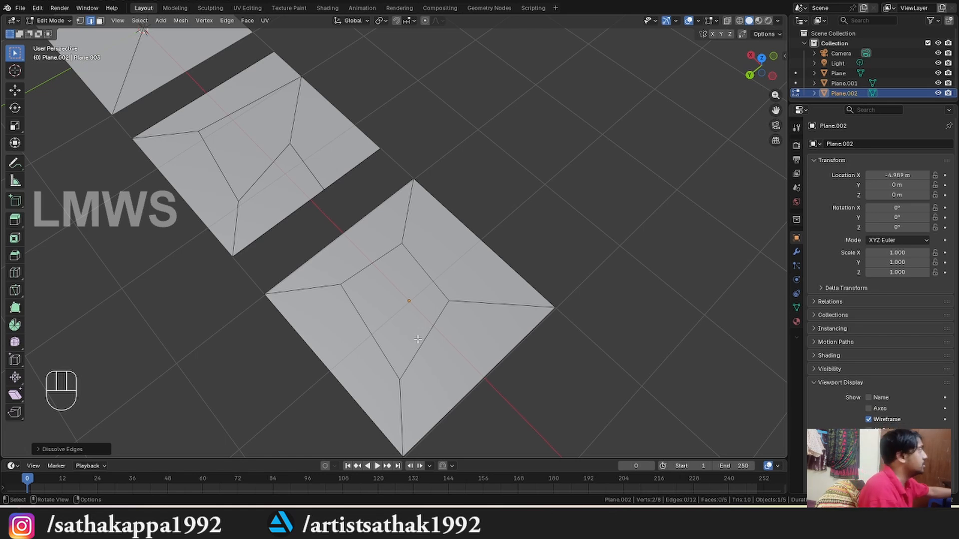
key(ctrl+s)
click(407, 165)
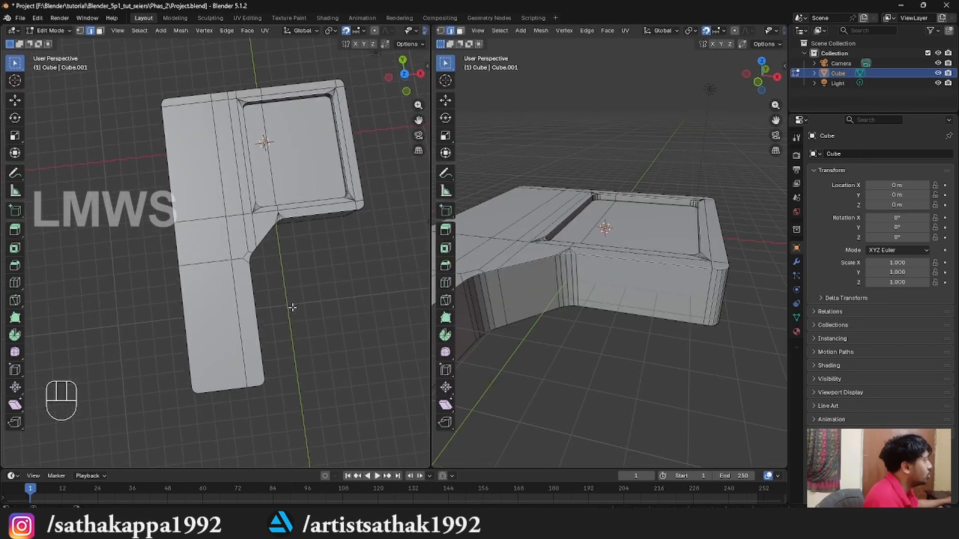
Step: Examine the triangular faces fanning out at the body's concave corner beside the recess, selecting them one after another
scroll(196, 276, up, 4)
middle_drag(293, 307, 240, 275)
scroll(151, 281, down, 2)
scroll(128, 296, down, 4)
scroll(203, 278, up, 6)
shift+middle_drag(240, 274, 264, 316)
scroll(190, 313, up, 6)
key(3)
click(271, 318)
scroll(271, 318, down, 3)
click(242, 284)
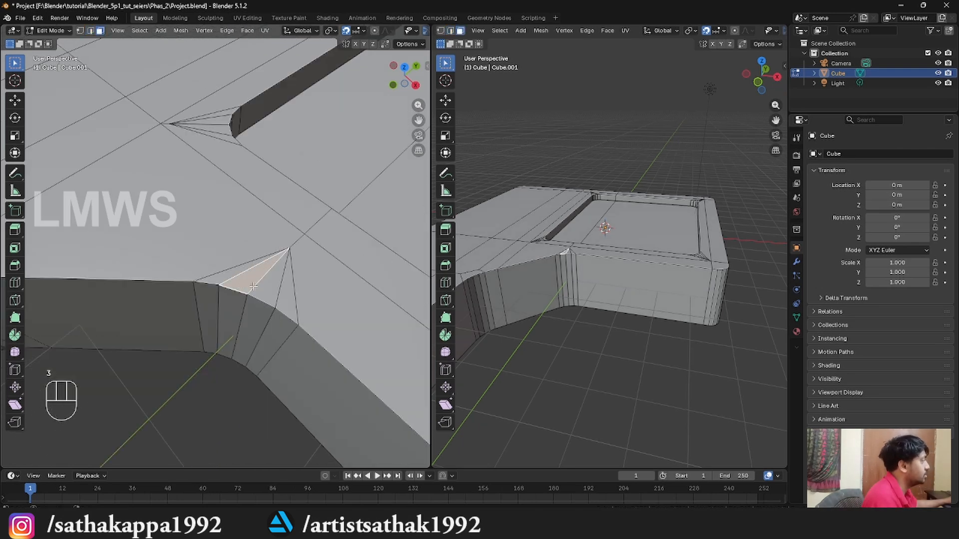
click(272, 289)
click(294, 307)
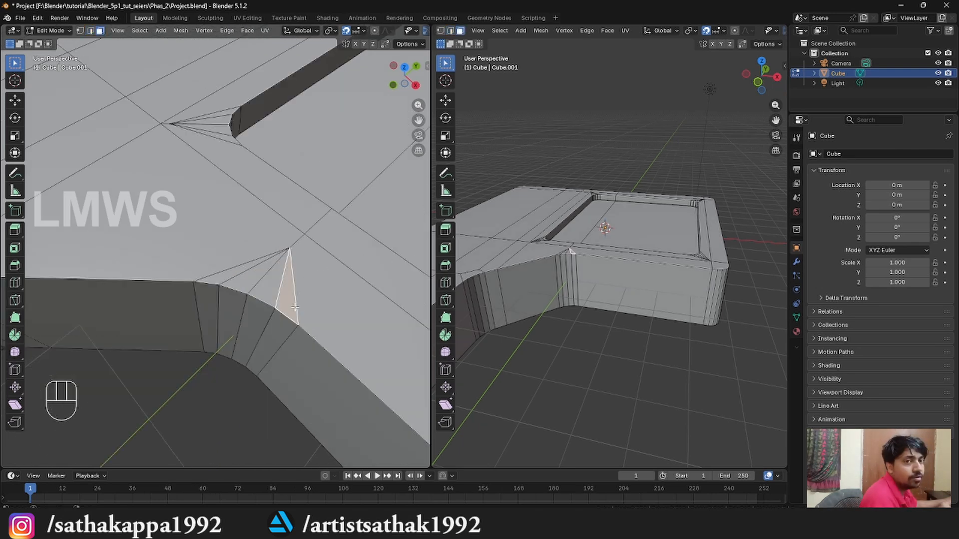
Step: Select the top face between the two bends, then the small face at the other rounded bend for comparison
click(180, 240)
scroll(207, 247, down, 6)
middle_drag(177, 275, 210, 254)
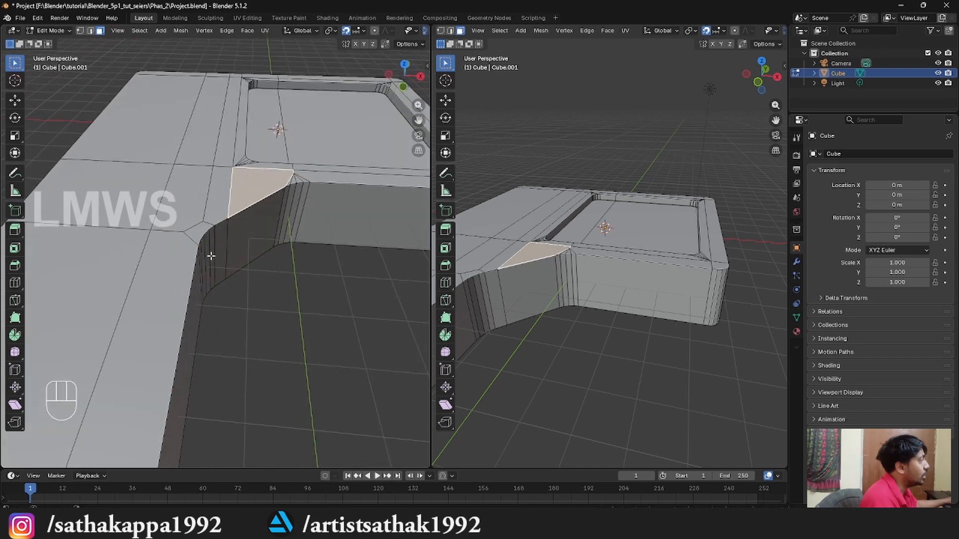
scroll(210, 254, up, 3)
click(187, 215)
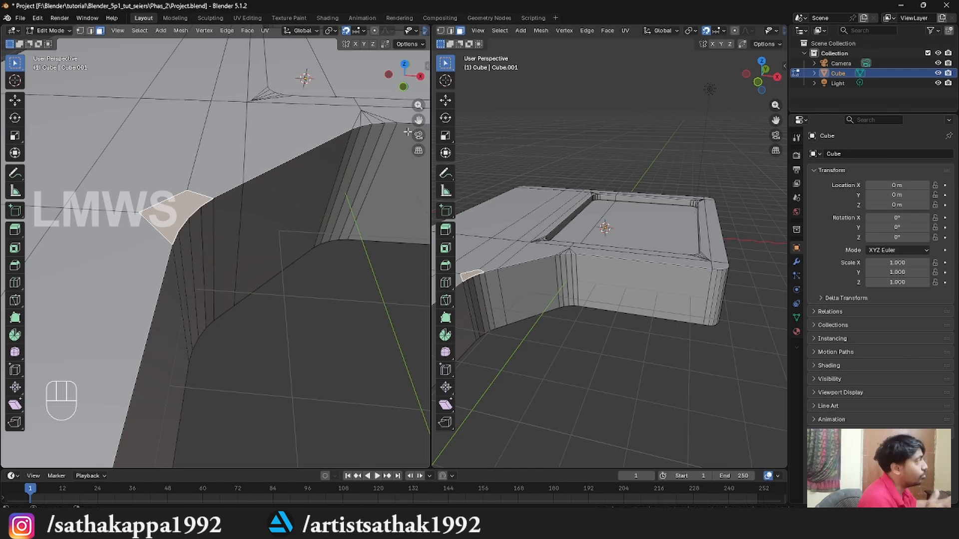
Step: Save the file and join the two 3D viewports into a single one
scroll(269, 256, down, 5)
middle_drag(269, 255, 240, 313)
scroll(231, 326, up, 2)
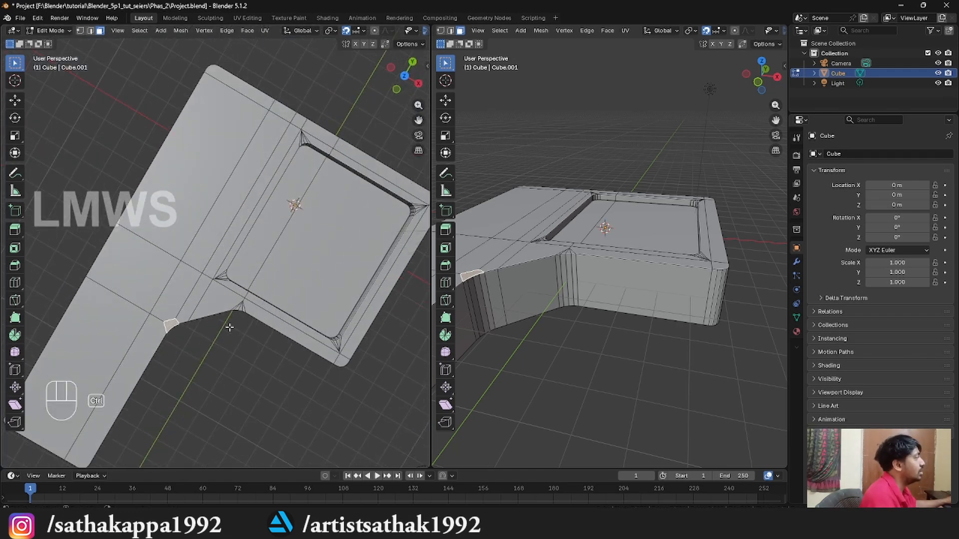
key(ctrl+s)
key(k)
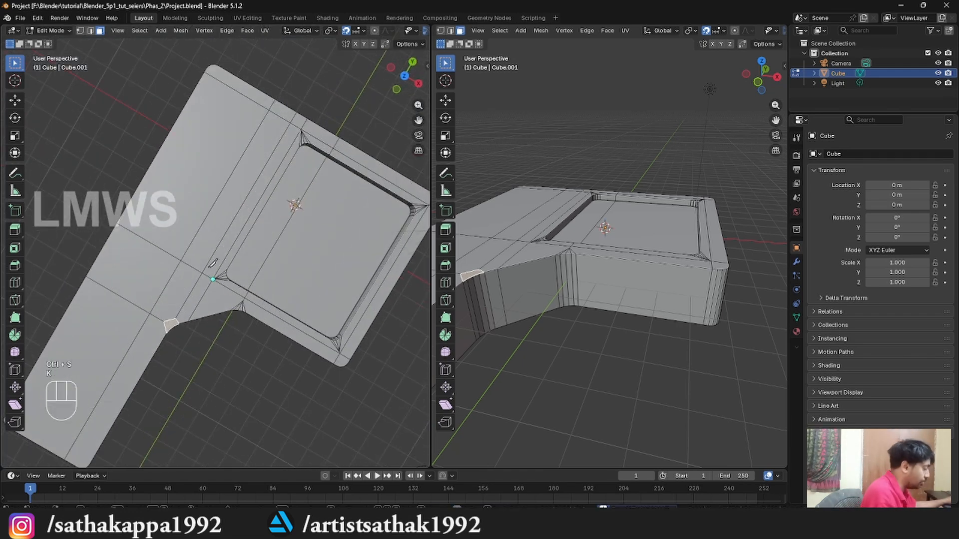
key(Escape)
middle_drag(202, 305, 214, 328)
drag(428, 28, 469, 80)
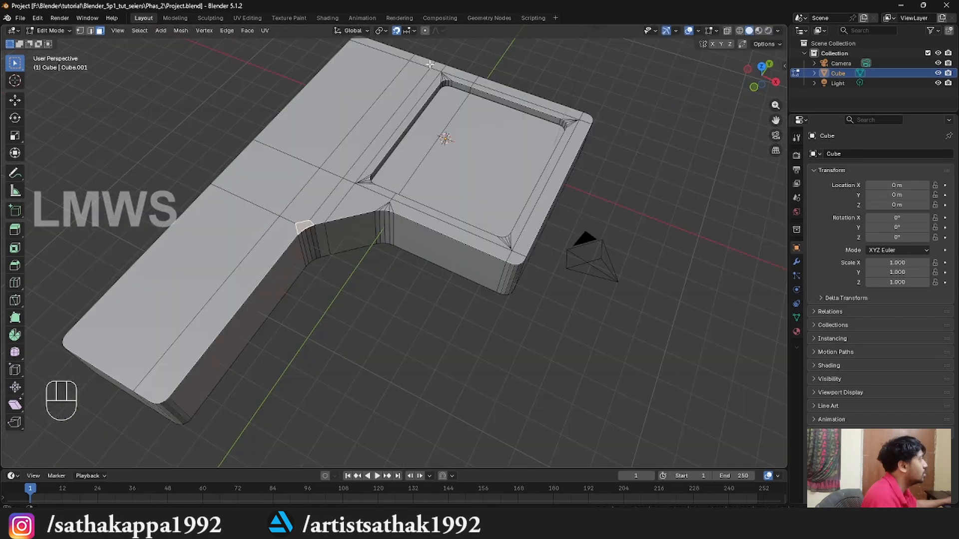
Step: Dissolve two alternate edges of the triangle fan at the concave corner beside the recess, and clear the selection
scroll(431, 193, up, 5)
shift+middle_drag(410, 212, 443, 324)
scroll(442, 323, up, 4)
key(2)
click(382, 253)
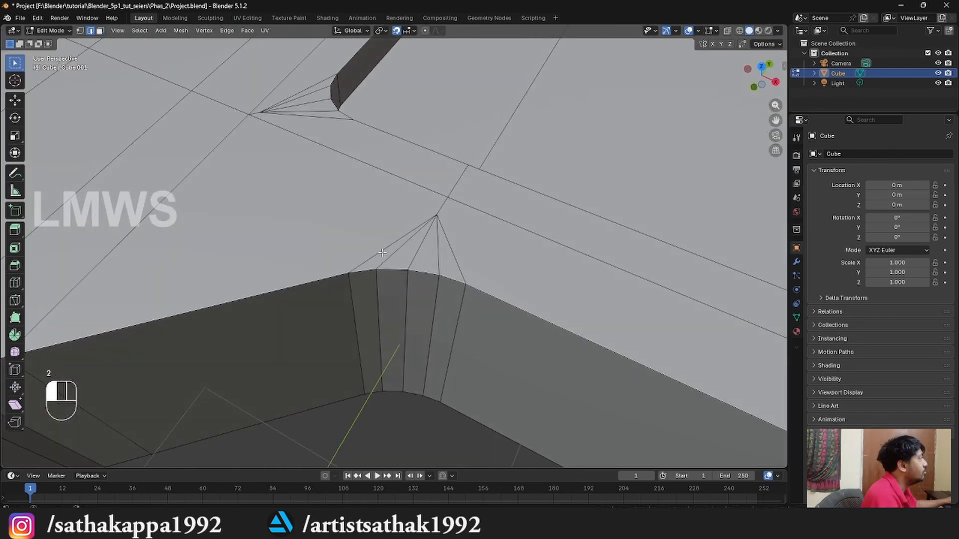
click(395, 257)
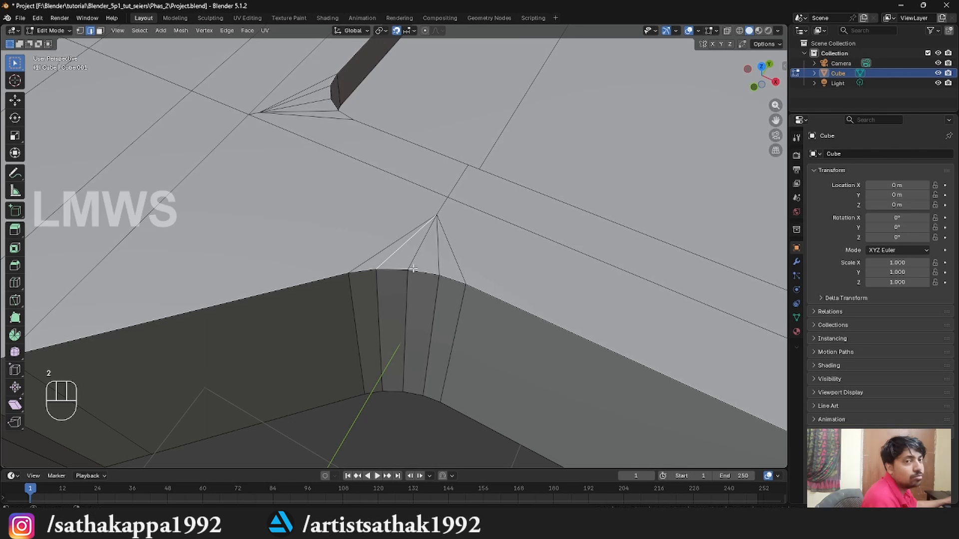
scroll(404, 262, up, 2)
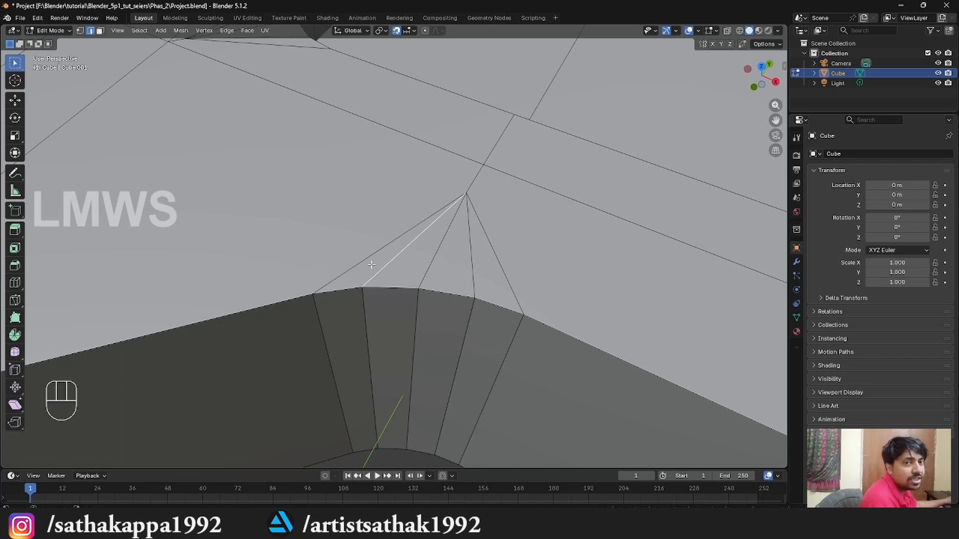
shift+click(472, 262)
key(x)
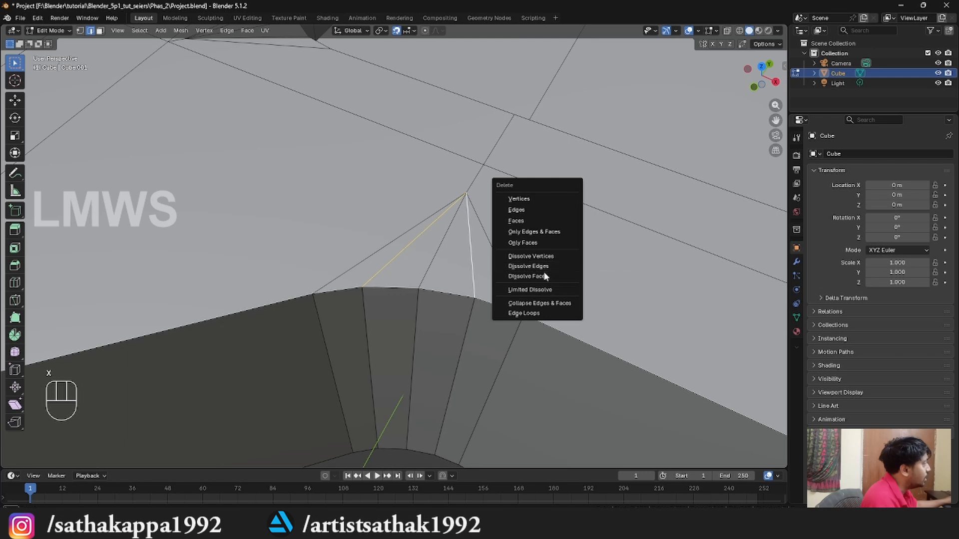
click(543, 265)
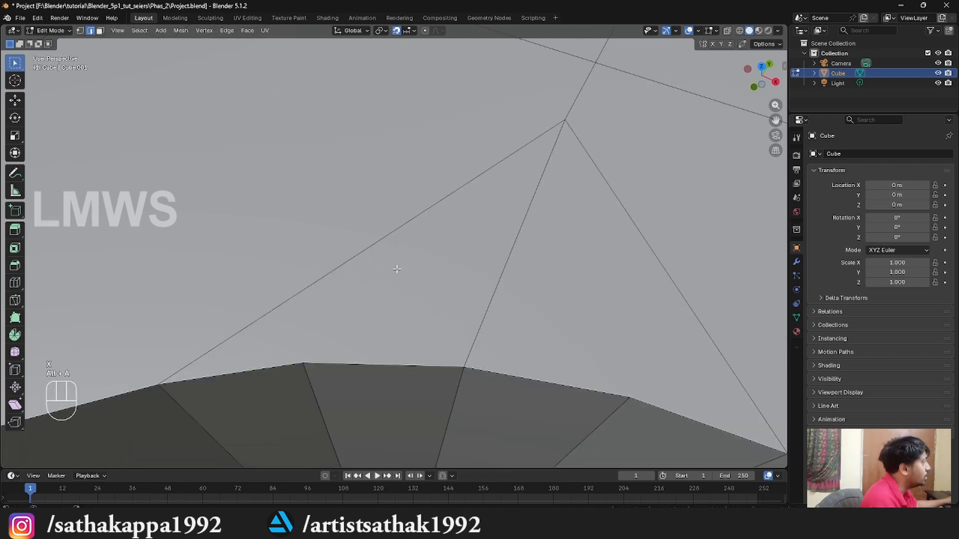
key(alt+a)
key(alt+a)
key(alt+a)
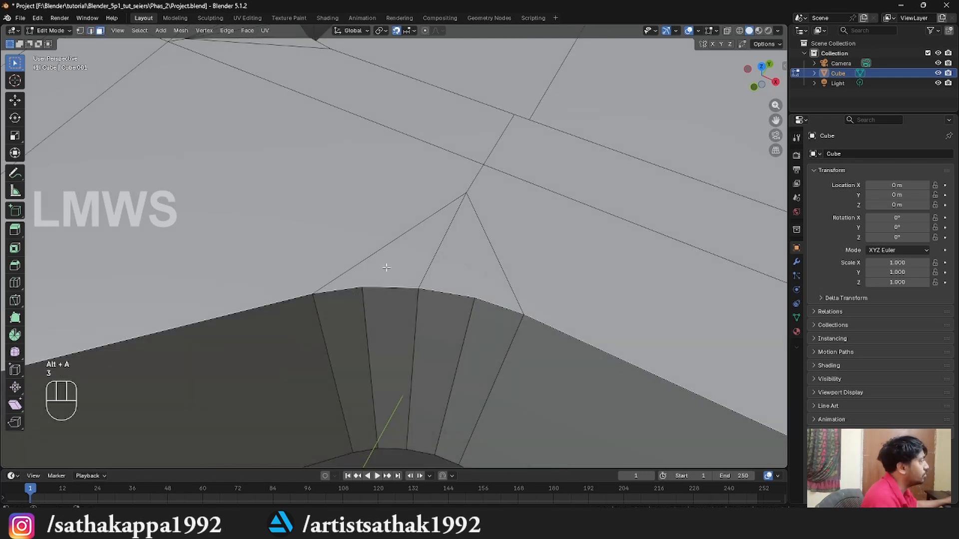
Step: Check the sides of the merged faces at the concave corner by selecting their border edges one by one
click(387, 267)
key(2)
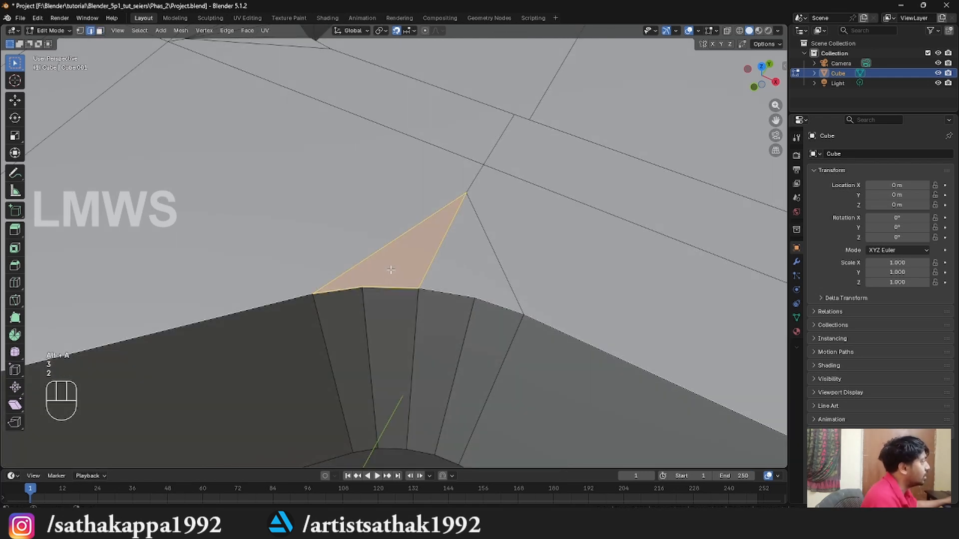
click(396, 239)
shift+click(352, 290)
shift+click(389, 288)
shift+click(428, 270)
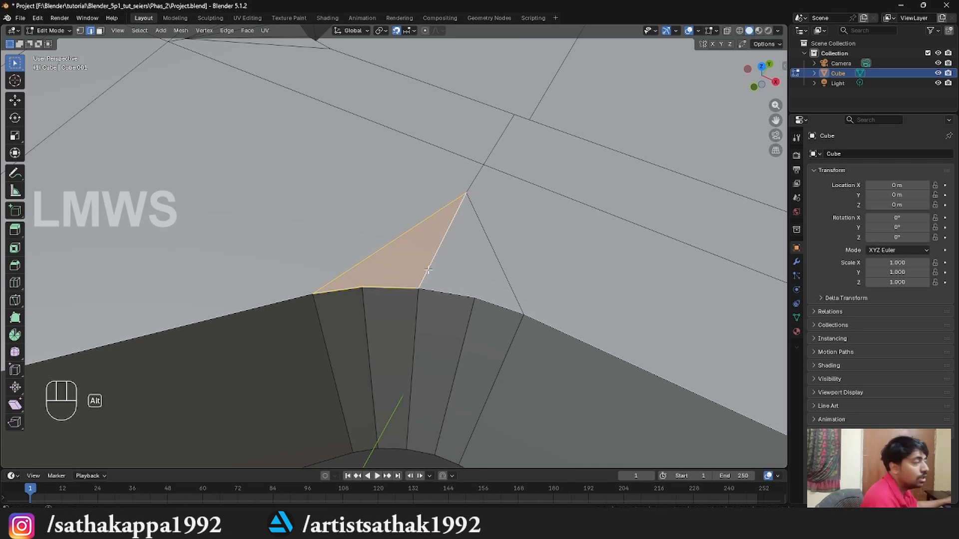
key(alt+a)
scroll(425, 265, down, 2)
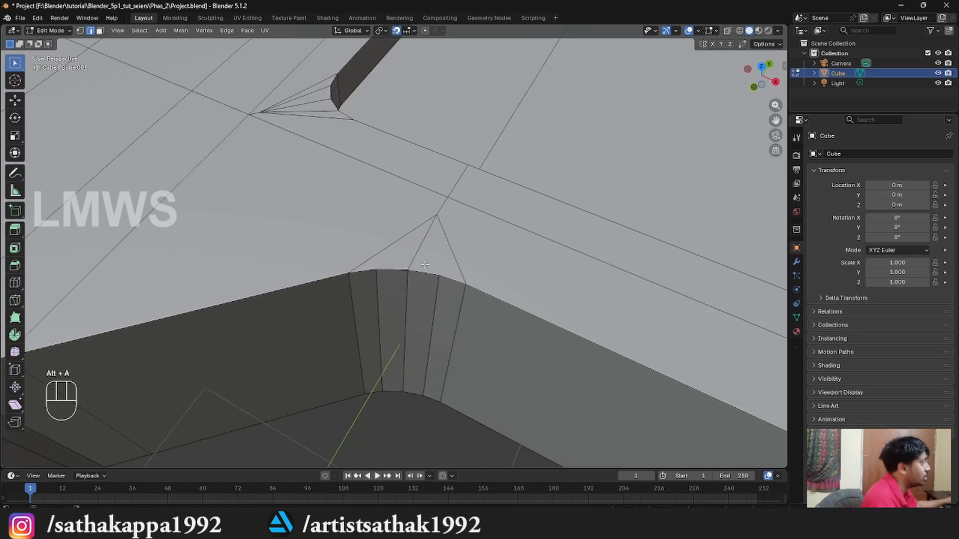
shift+click(423, 270)
shift+click(448, 272)
shift+click(456, 259)
key(alt+a)
Step: Dissolve two alternate edges of the triangle fan at the recess corner nearest the body's rounded outer corner
scroll(499, 290, down, 6)
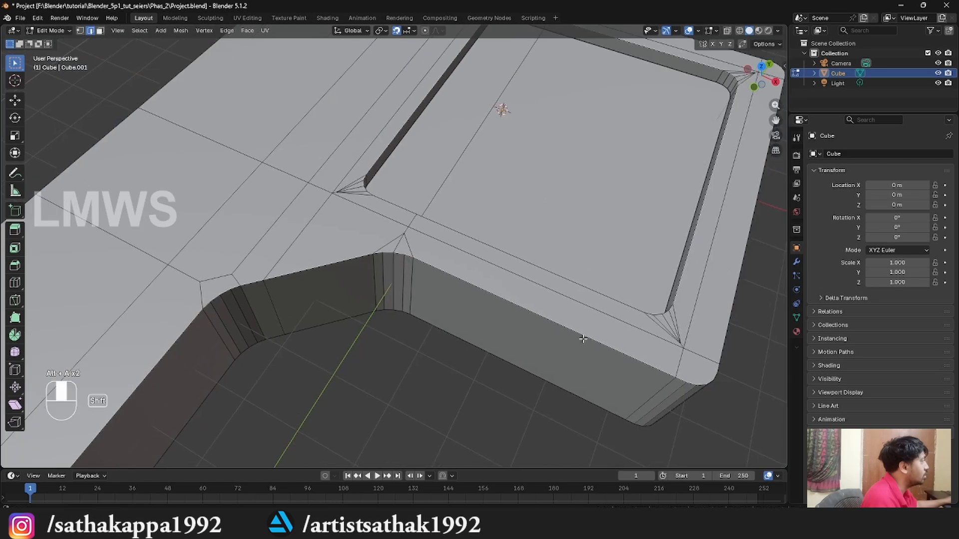
shift+middle_drag(584, 337, 387, 287)
scroll(387, 287, up, 6)
scroll(388, 287, down, 6)
scroll(315, 214, up, 5)
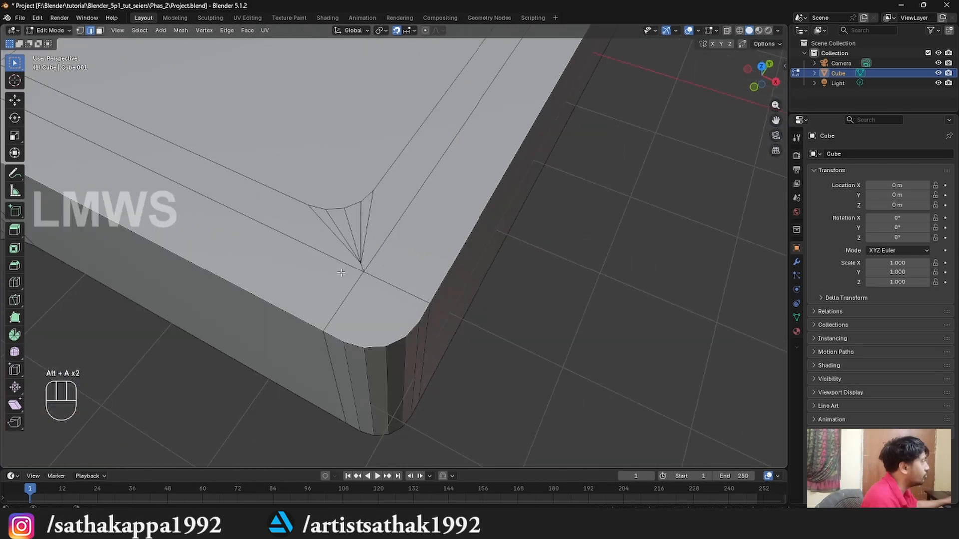
click(315, 214)
shift+click(299, 215)
key(x)
click(529, 243)
Step: Dissolve two alternate fan edges at the next recess corner around the pocket
scroll(520, 250, down, 5)
middle_drag(509, 257, 355, 294)
scroll(400, 307, up, 5)
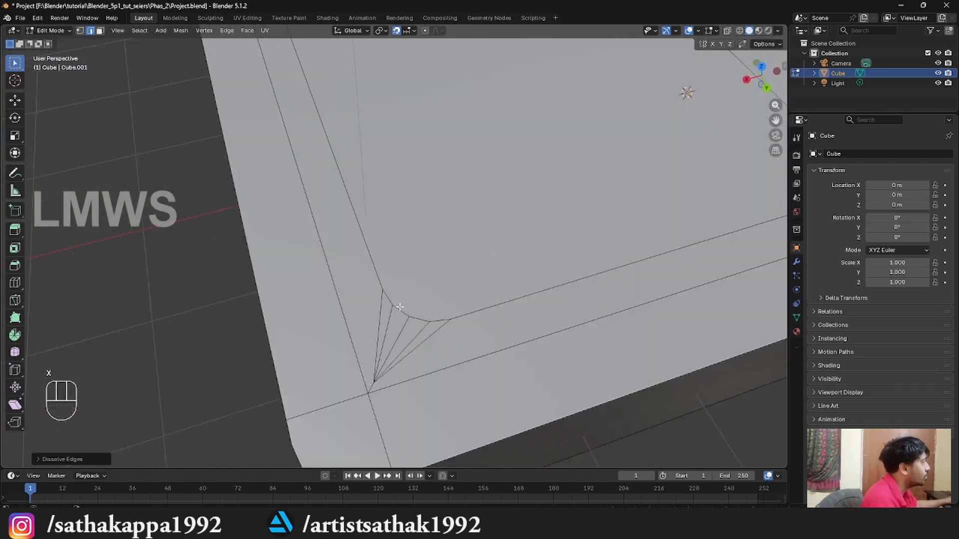
click(388, 326)
shift+click(417, 337)
key(x)
click(417, 337)
Step: Dissolve two alternate fan edges at the third recess corner, diagonally opposite the first one
scroll(418, 334, down, 5)
middle_drag(479, 320, 360, 325)
scroll(390, 350, up, 5)
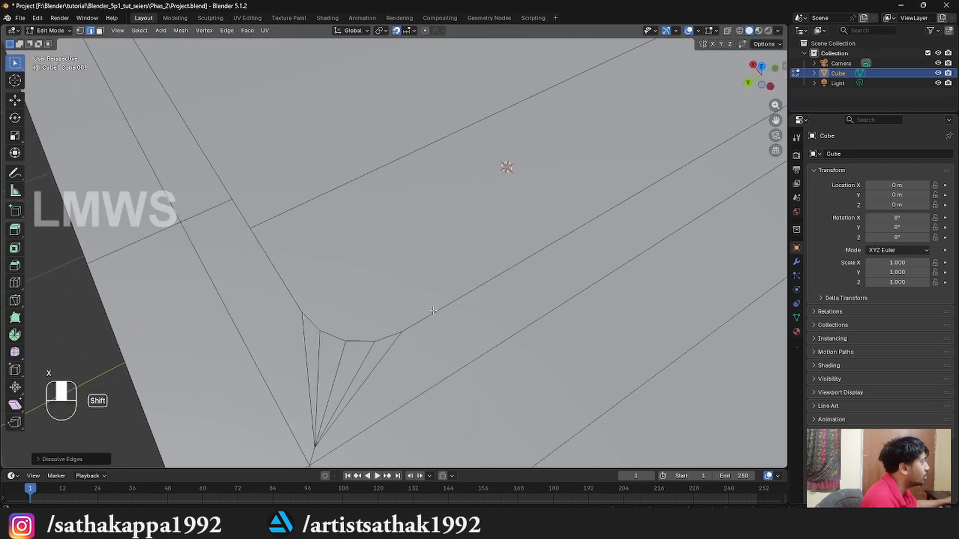
shift+middle_drag(319, 367, 367, 314)
shift+click(366, 314)
shift+click(402, 318)
key(x)
click(551, 324)
Step: Dissolve two alternate fan edges at the remaining recess corner, nearest the body's concave bend
middle_drag(505, 323, 453, 327)
scroll(377, 334, up, 5)
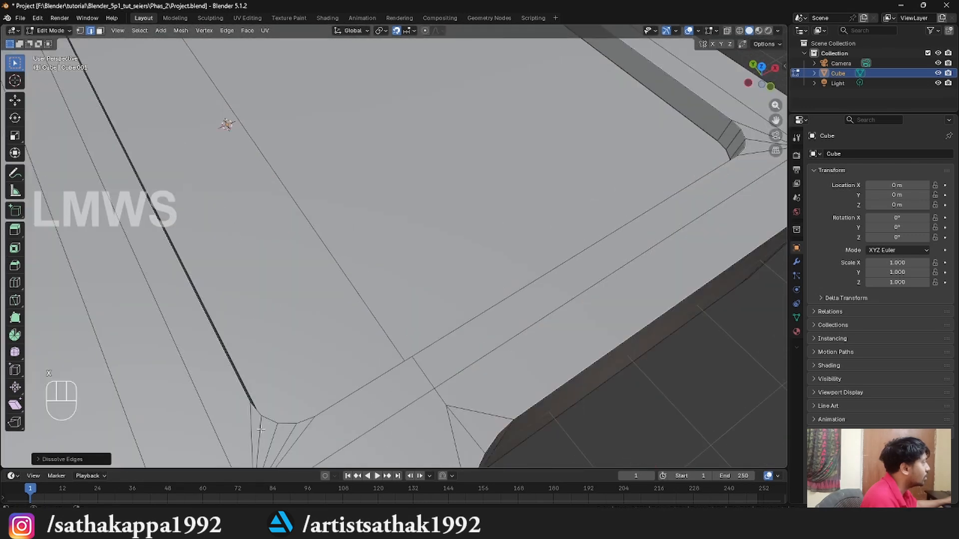
click(261, 430)
shift+click(292, 433)
key(x)
click(460, 399)
Step: Examine the narrow face beside the third recess corner's fan, selecting it and its border edges one by one to count its sides
scroll(339, 365, down, 4)
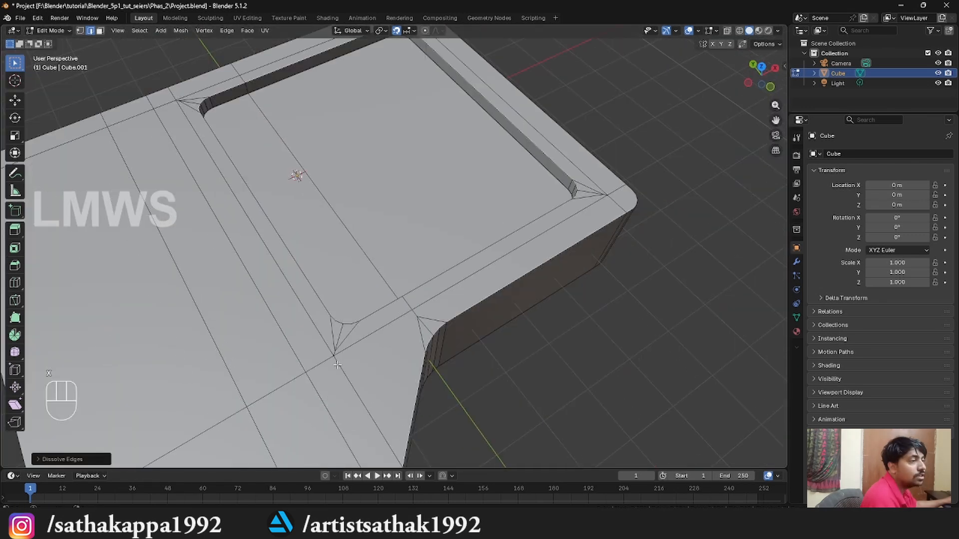
middle_drag(250, 329, 317, 319)
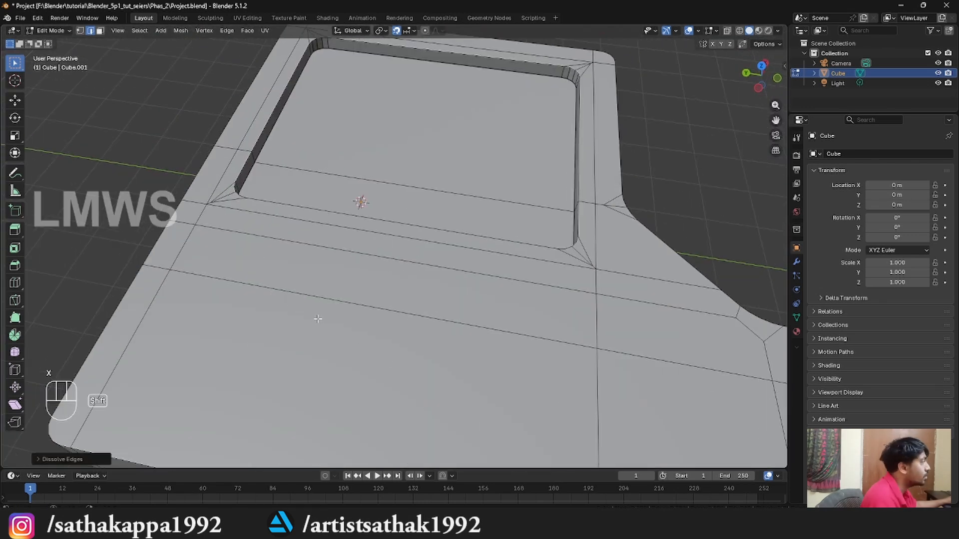
shift+middle_drag(270, 228, 307, 289)
scroll(306, 289, up, 5)
shift+middle_drag(165, 245, 351, 293)
key(1)
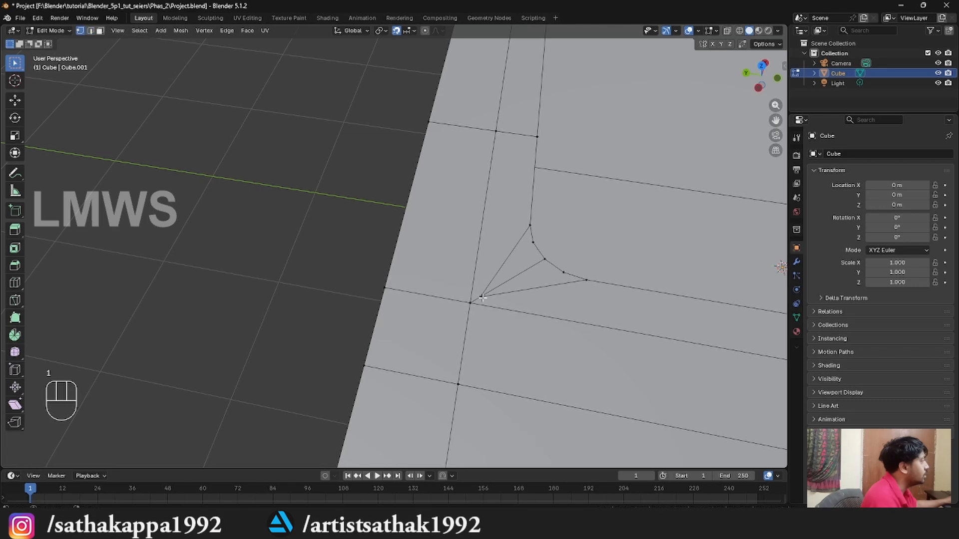
middle_drag(463, 319, 413, 319)
key(3)
click(322, 329)
shift+middle_drag(255, 445, 411, 301)
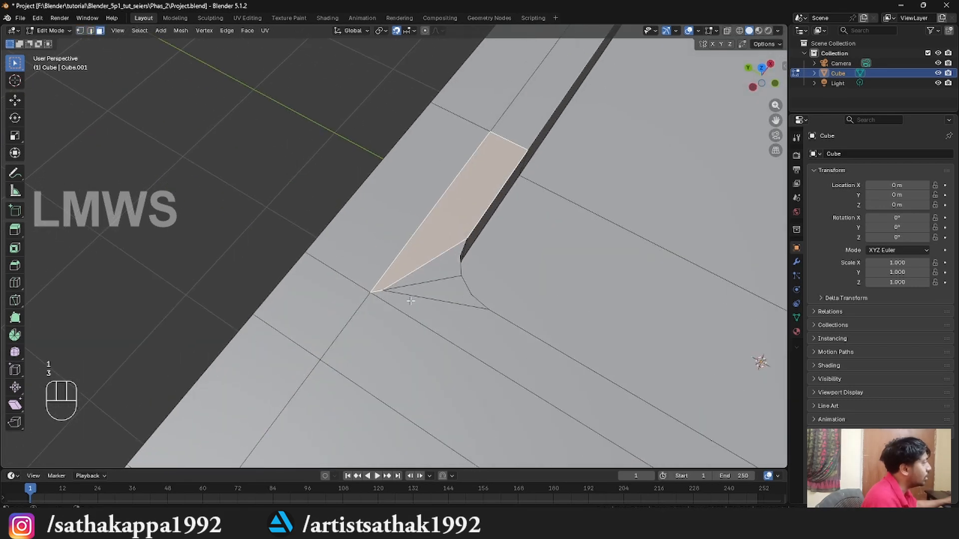
key(2)
click(425, 220)
shift+click(382, 292)
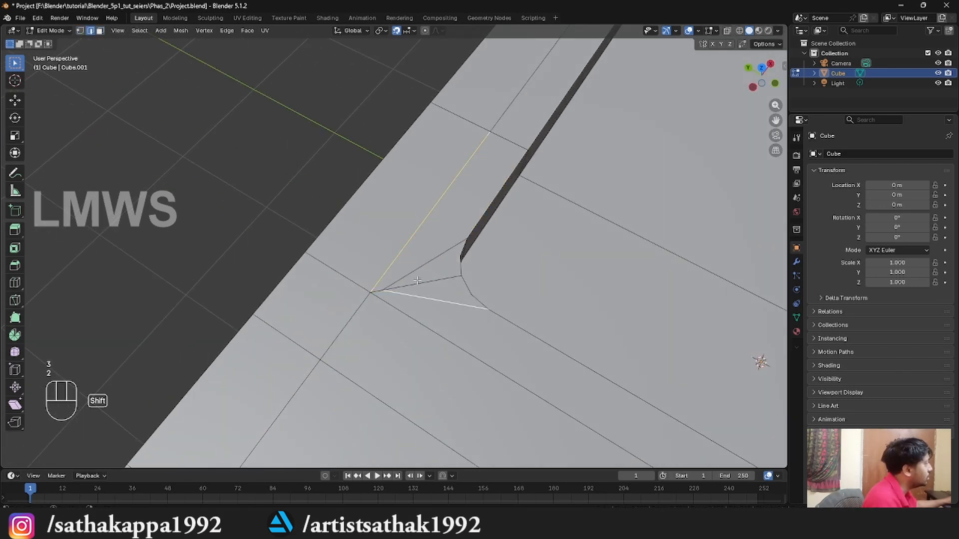
shift+click(382, 288)
shift+click(404, 276)
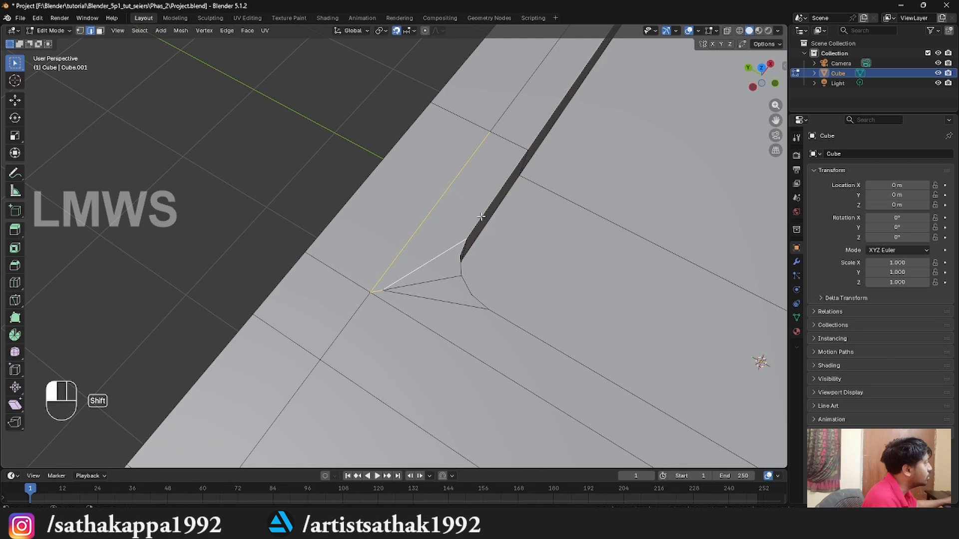
shift+click(482, 218)
shift+click(514, 144)
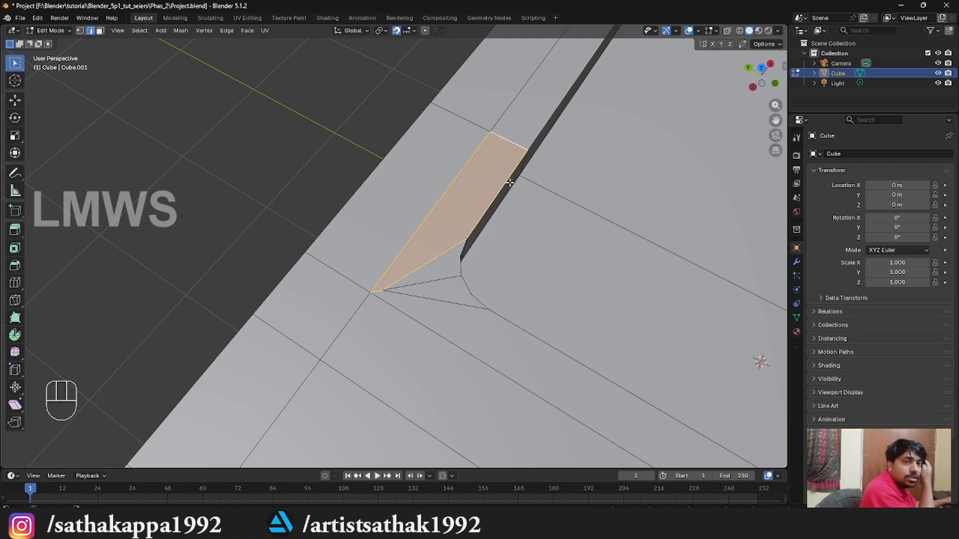
Step: Merge the third recess corner's fan centre vertex into the adjacent grid intersection vertex, using Merge At Last
scroll(406, 295, up, 4)
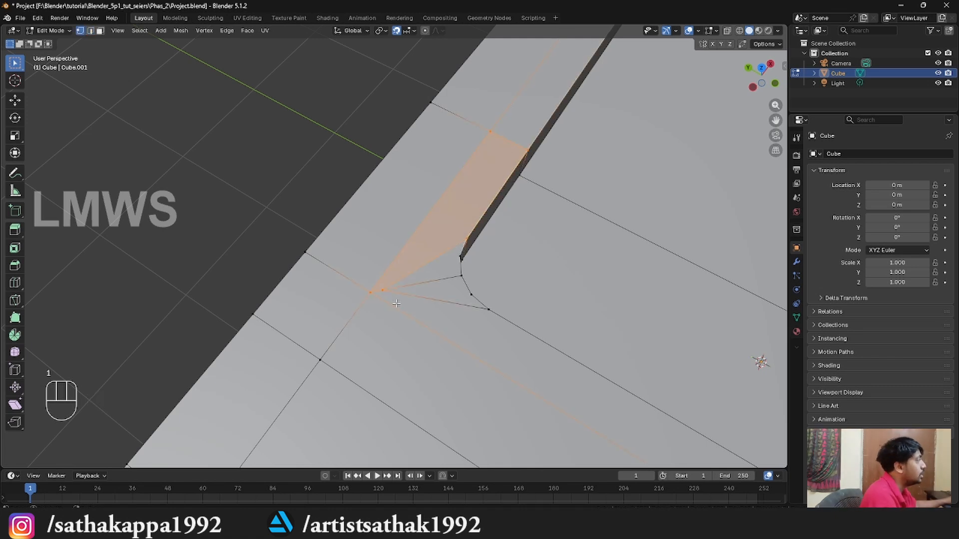
key(1)
key(alt+a)
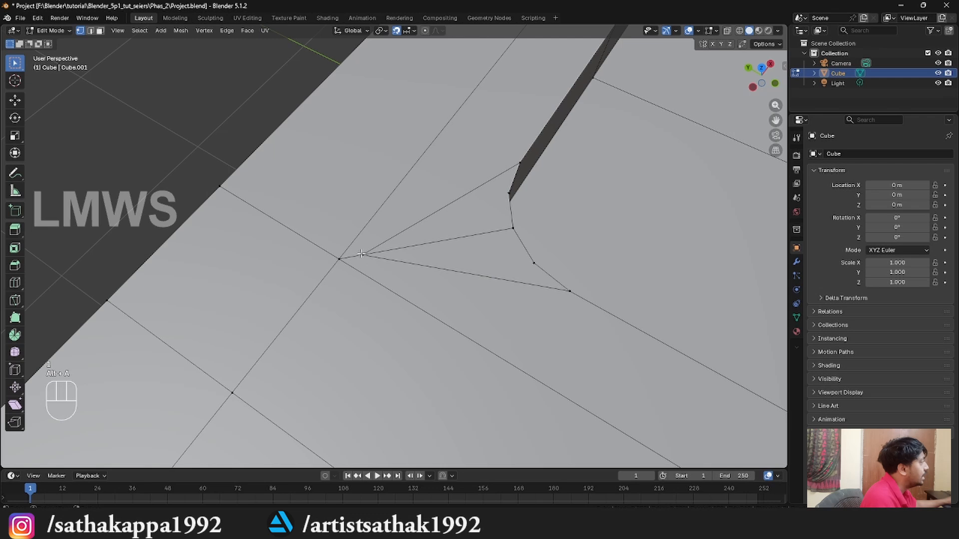
click(364, 254)
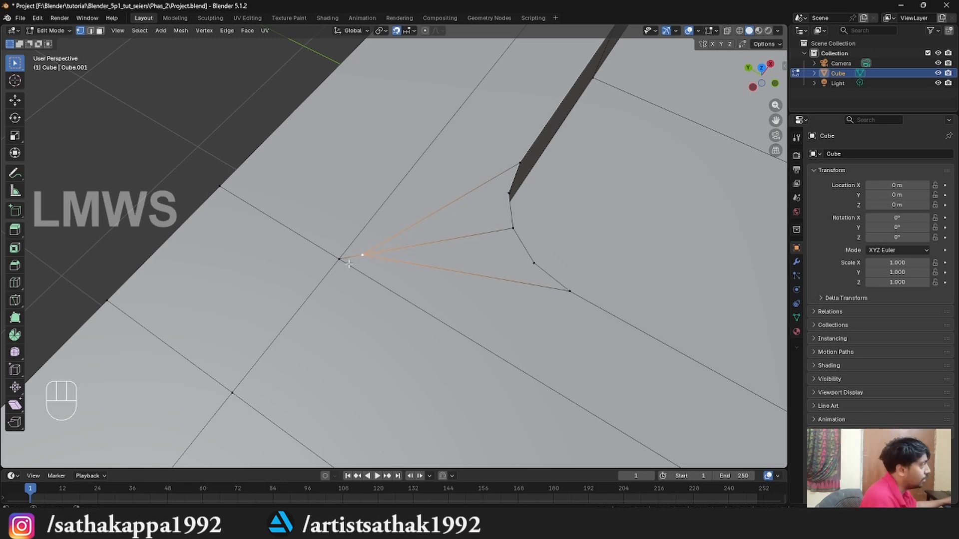
shift+click(339, 259)
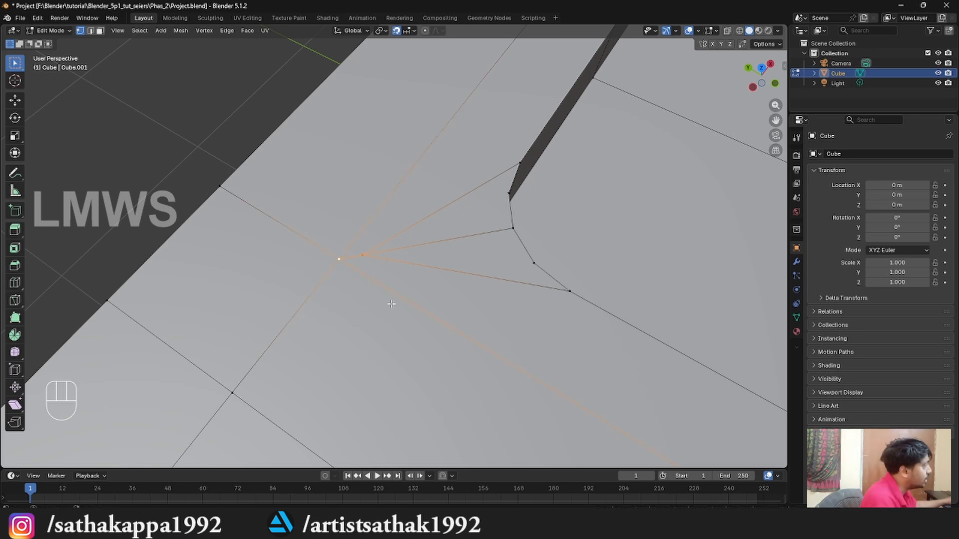
shift+middle_drag(391, 303, 317, 362)
key(m)
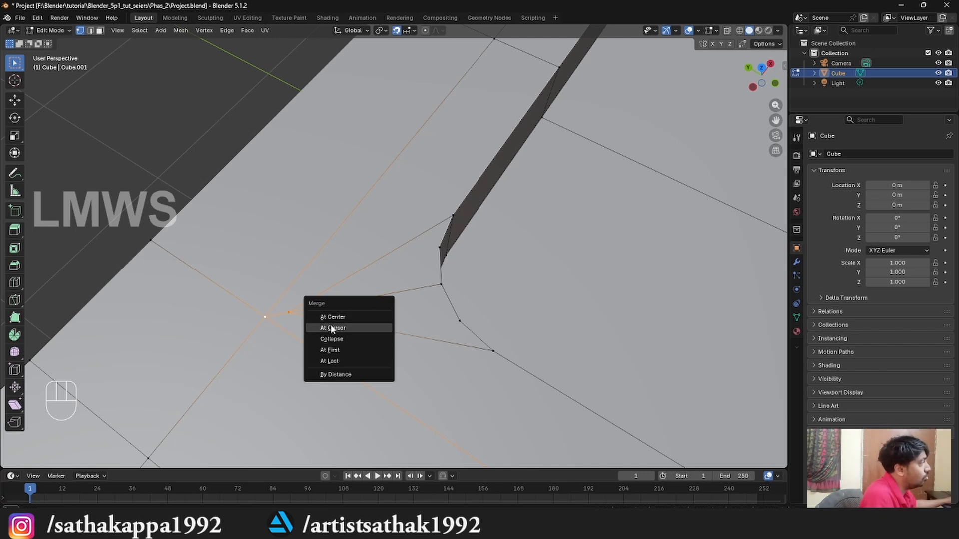
click(288, 314)
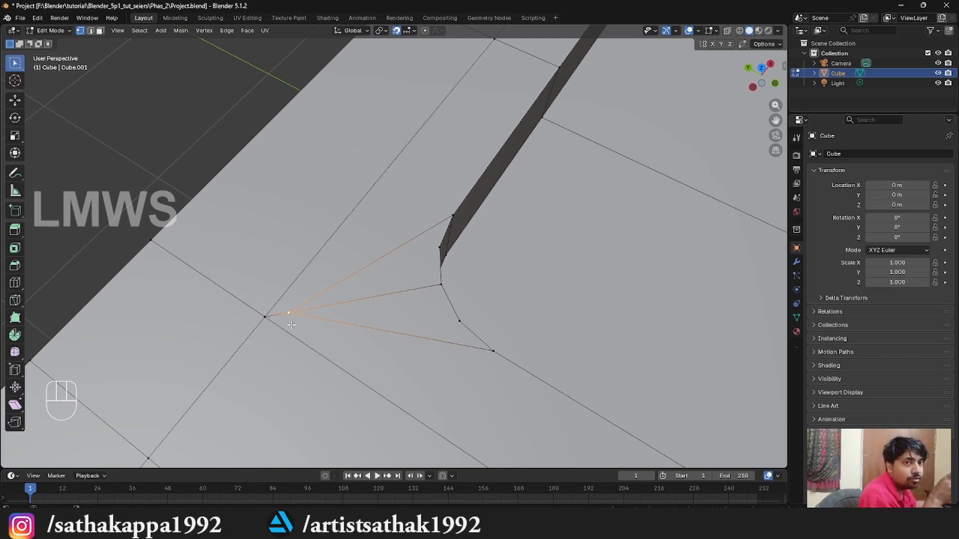
shift+click(265, 316)
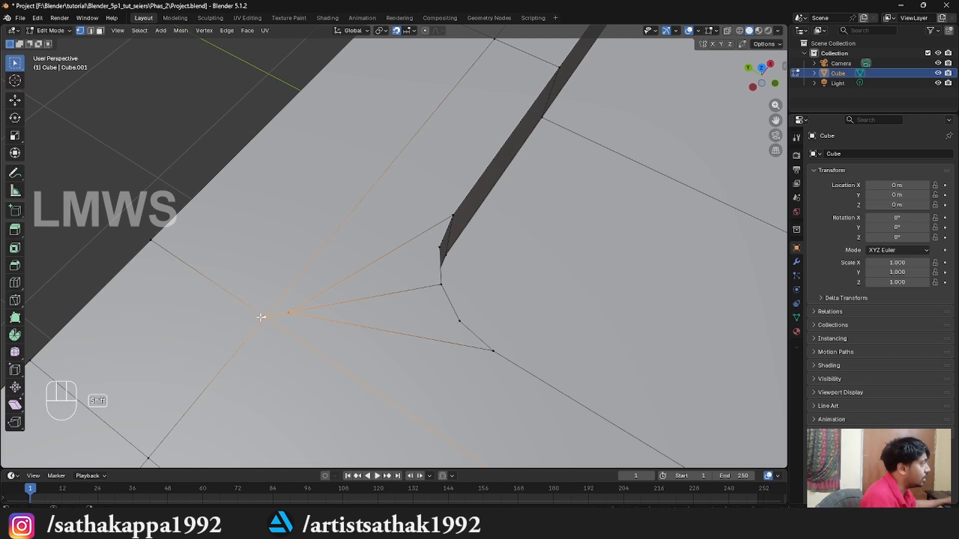
key(m)
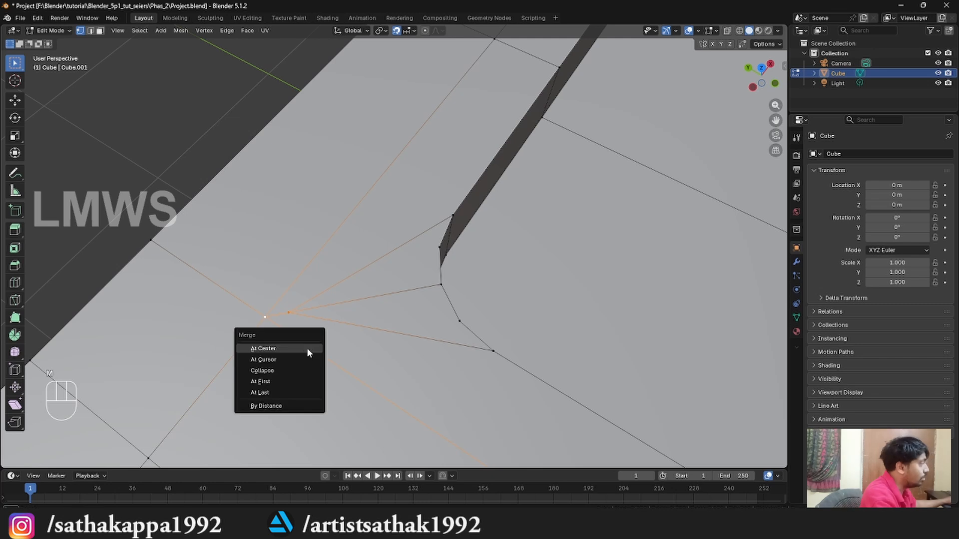
click(261, 393)
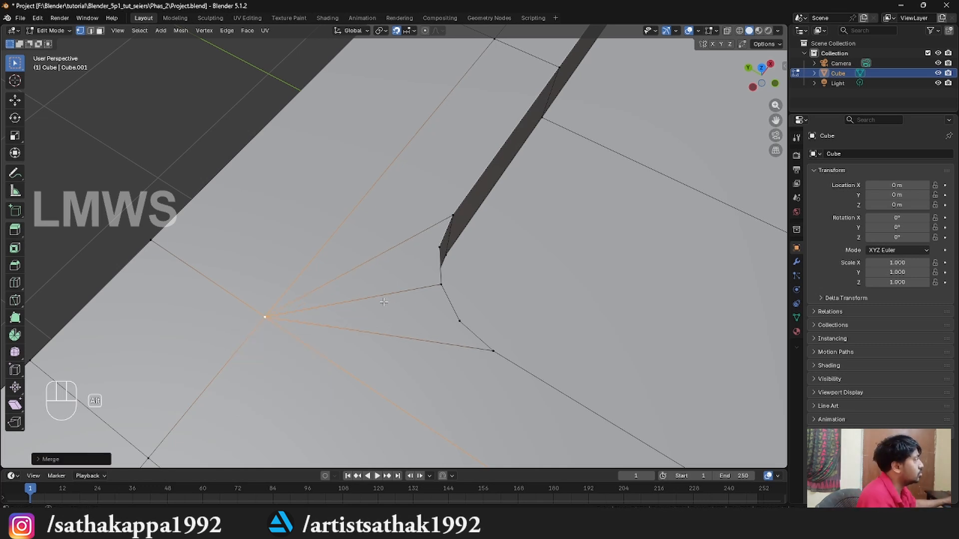
Step: Select the border edges of the narrow face beside the merged corner one by one to count its sides
key(alt+a)
key(2)
click(407, 184)
shift+click(396, 246)
shift+click(455, 192)
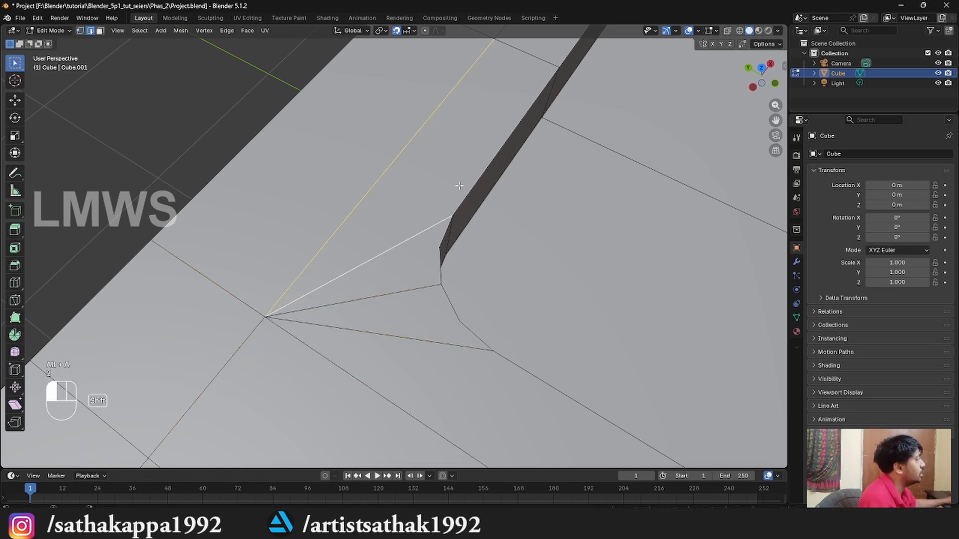
shift+click(529, 63)
Step: Merge the fan centre vertex at the recess corner nearest the concave bend into its adjacent grid vertex, At Last
scroll(536, 167, down, 5)
shift+middle_drag(559, 305, 460, 238)
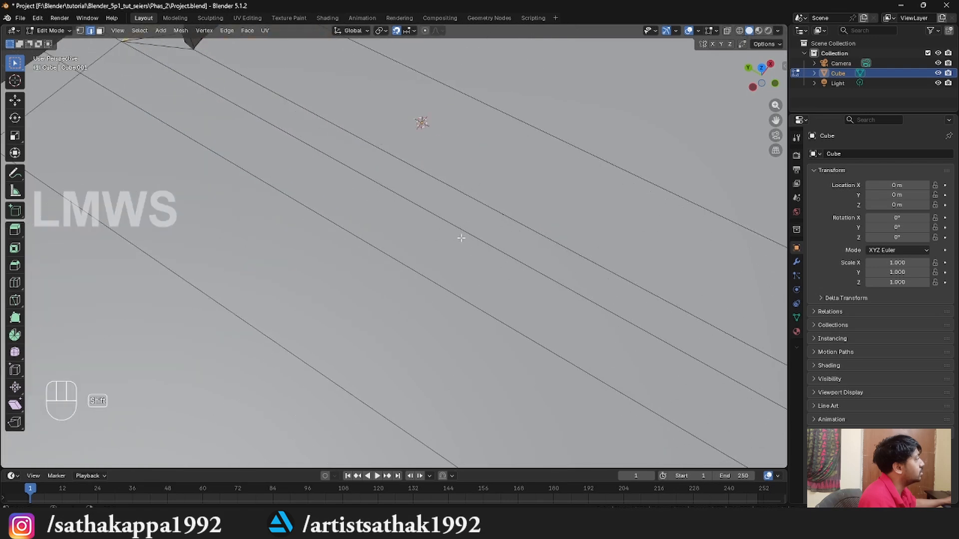
scroll(460, 238, down, 4)
shift+middle_drag(595, 319, 410, 212)
scroll(366, 212, up, 4)
shift+middle_drag(368, 180, 398, 260)
scroll(398, 260, up, 4)
scroll(398, 260, down, 5)
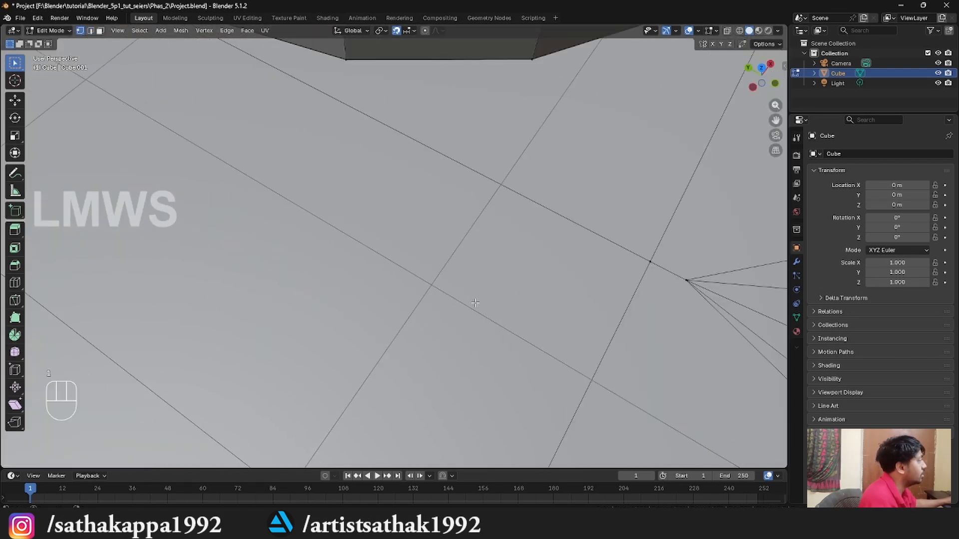
key(1)
key(alt+a)
shift+click(427, 273)
shift+click(429, 282)
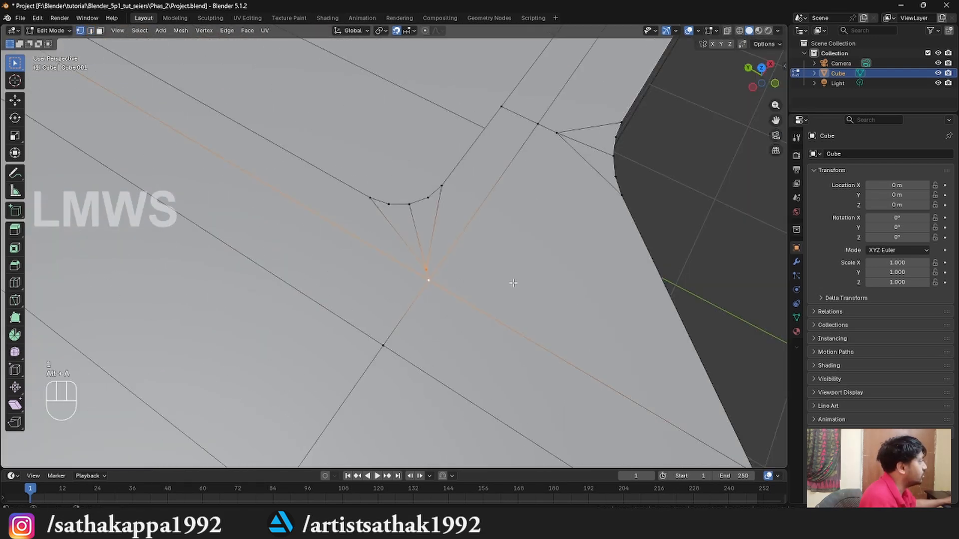
key(m)
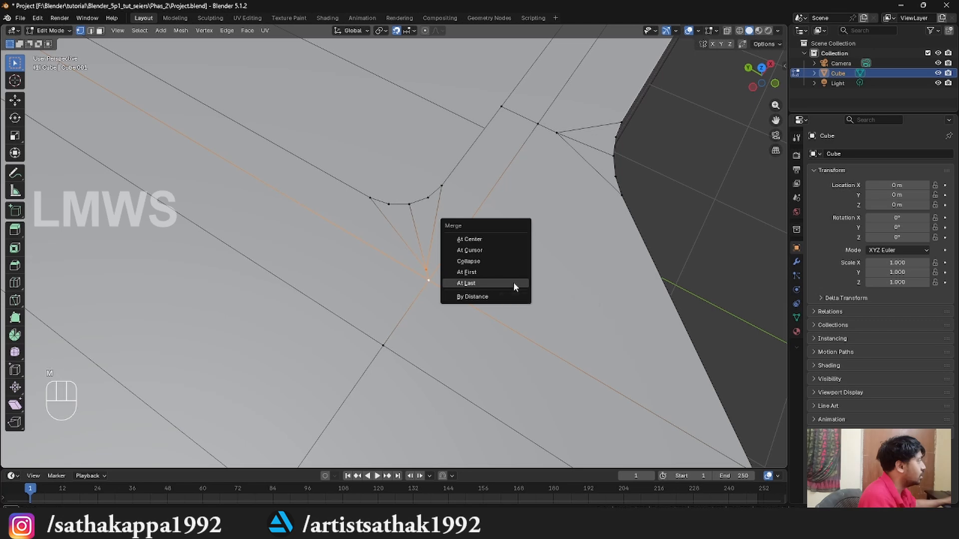
click(514, 283)
Step: Merge the fan centre vertex At Last into its grid vertex at the next recess corner along the concave side
key(alt+a)
scroll(513, 282, down, 5)
middle_drag(509, 284, 410, 273)
scroll(413, 265, up, 3)
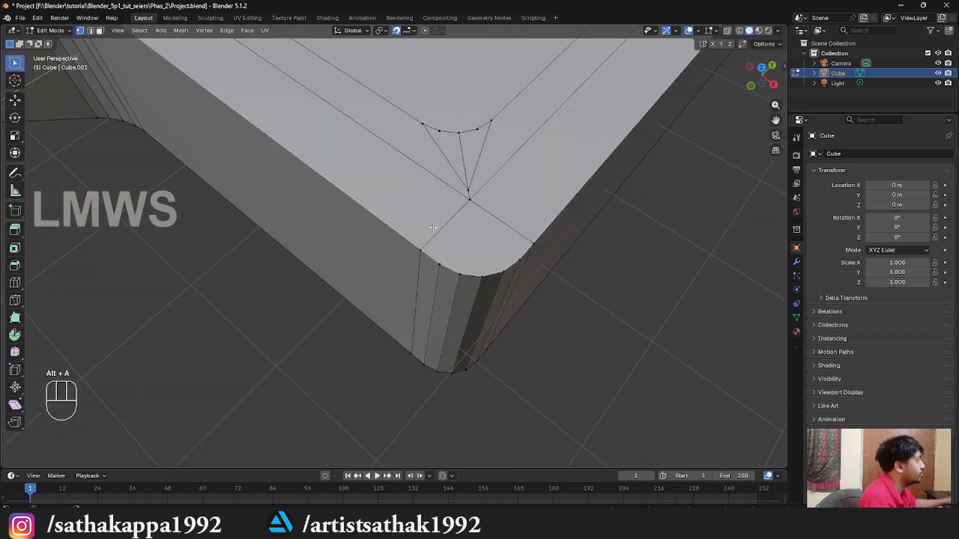
click(469, 185)
shift+click(470, 200)
key(m)
click(549, 209)
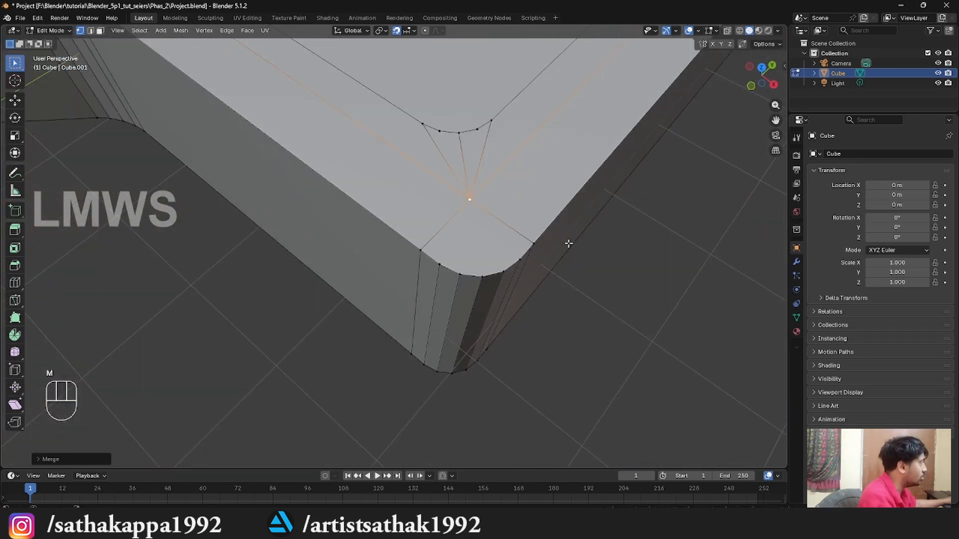
Step: Merge the fan centre vertex At Last into its grid vertex at the recess corner diagonally opposite the concave bend
scroll(568, 245, down, 4)
middle_drag(566, 260, 406, 320)
scroll(447, 321, up, 2)
click(405, 318)
shift+click(404, 324)
key(m)
click(499, 325)
Step: Review the merged recess corners and the concave bends, and save the project file
scroll(492, 325, down, 4)
key(alt+a)
middle_drag(340, 311, 420, 306)
scroll(421, 305, up, 3)
shift+middle_drag(248, 292, 385, 315)
scroll(349, 310, up, 2)
scroll(299, 314, down, 2)
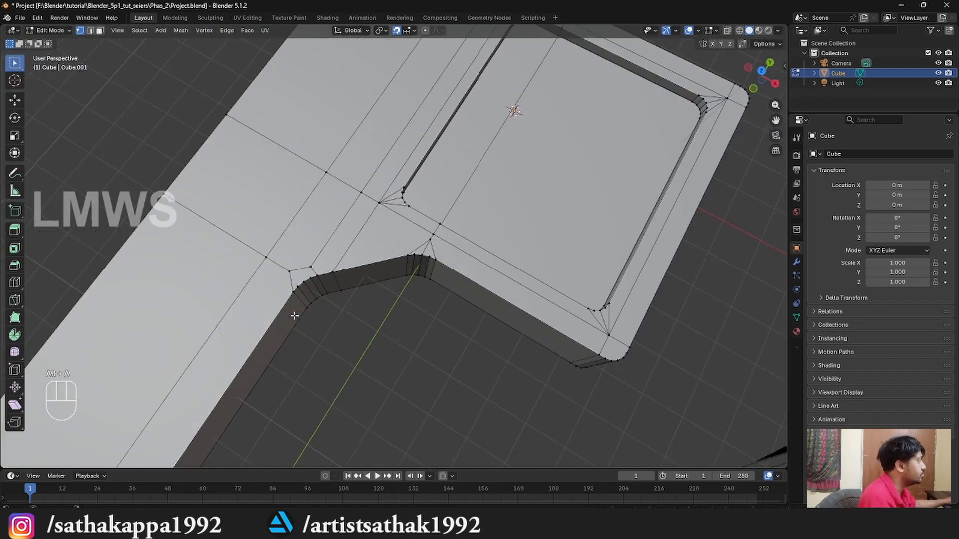
shift+middle_drag(281, 320, 400, 152)
shift+middle_drag(420, 197, 321, 411)
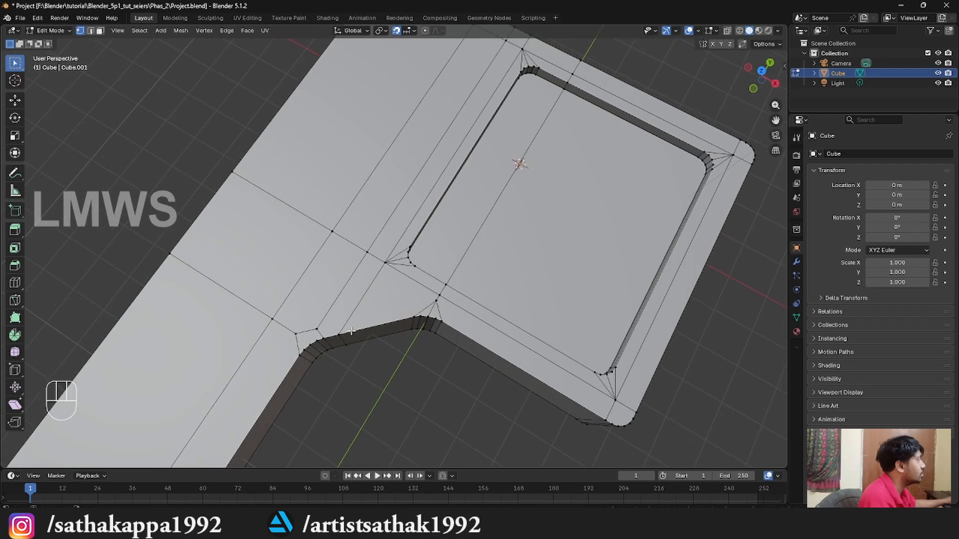
shift+middle_drag(366, 300, 322, 392)
key(ctrl+s)
scroll(370, 365, down, 3)
middle_drag(370, 364, 387, 336)
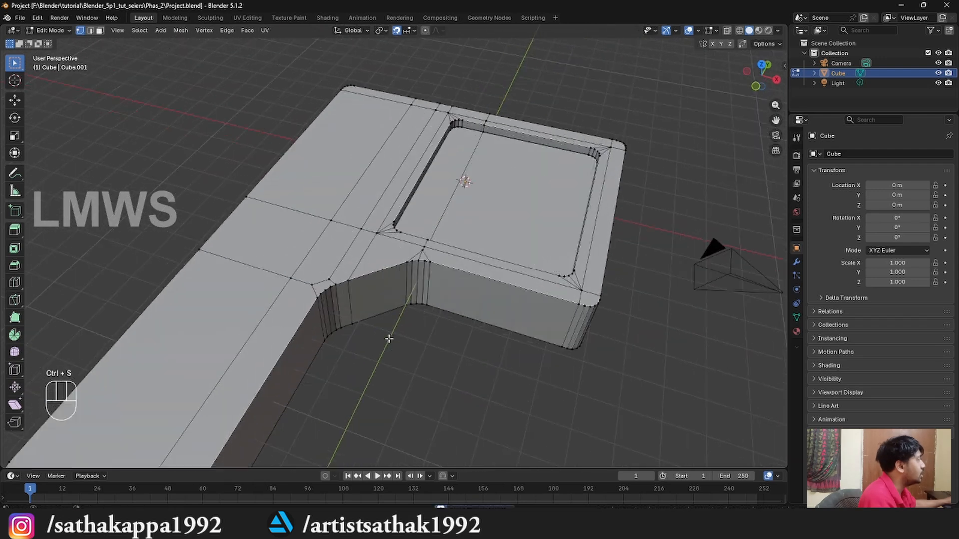
Step: Knife-cut an inner bracket in the face at the concave bend farther from the pocket, joining its second and fourth rim vertices through two interior points
scroll(380, 338, up, 3)
scroll(377, 339, up, 3)
shift+middle_drag(315, 336, 389, 312)
scroll(343, 343, up, 3)
middle_drag(342, 343, 461, 233)
key(alt+a)
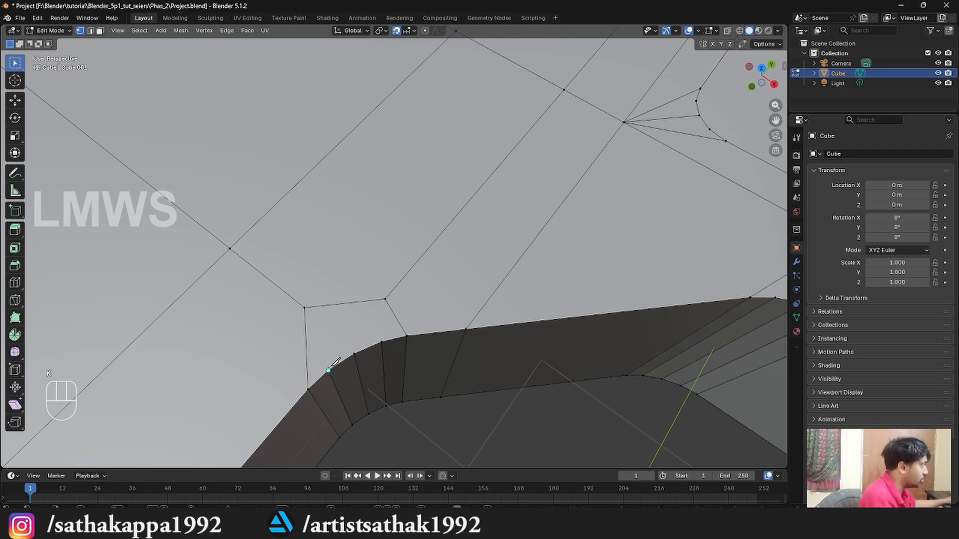
key(k)
click(326, 328)
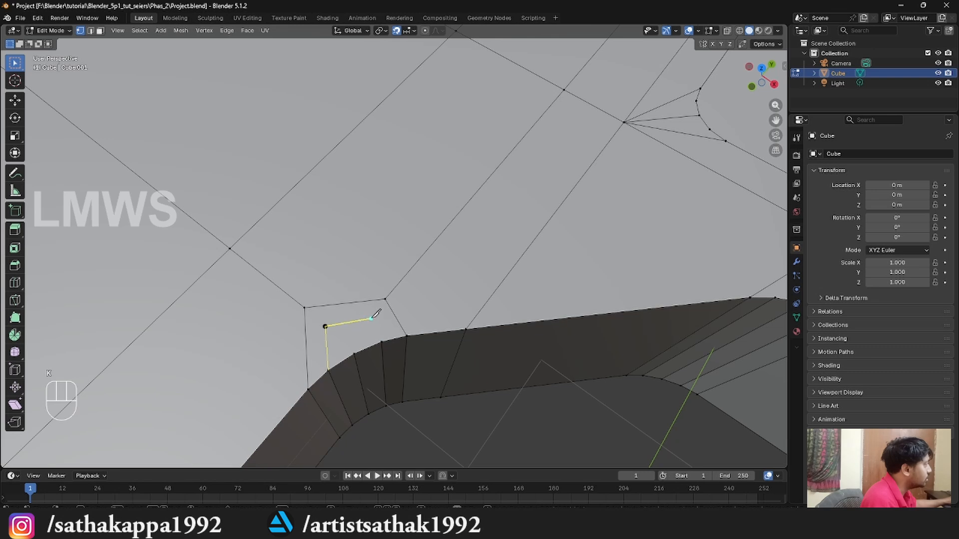
click(381, 340)
key(Return)
Step: Knife-cut edges from the bracket's two inner corners to the matching outer corners of the surrounding face
key(k)
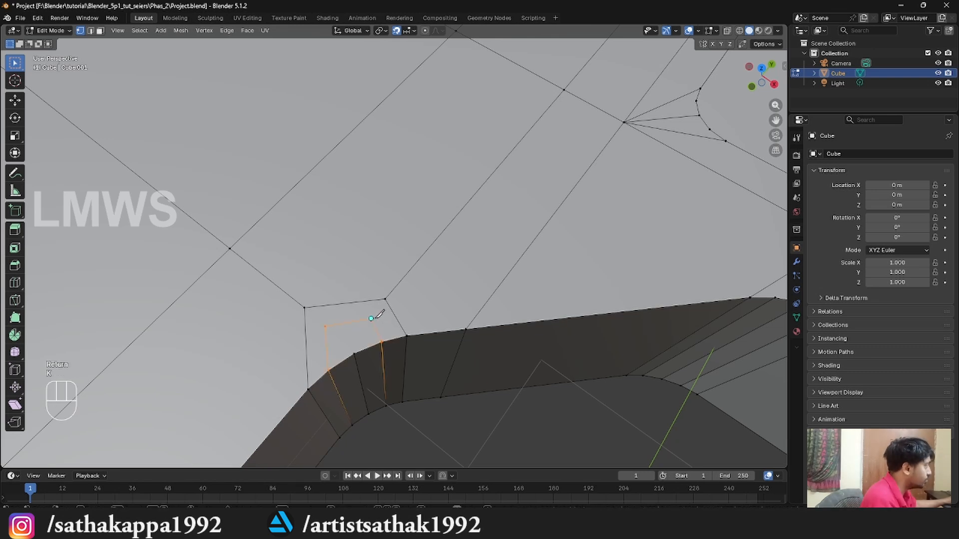
click(372, 320)
click(385, 298)
key(Return)
key(k)
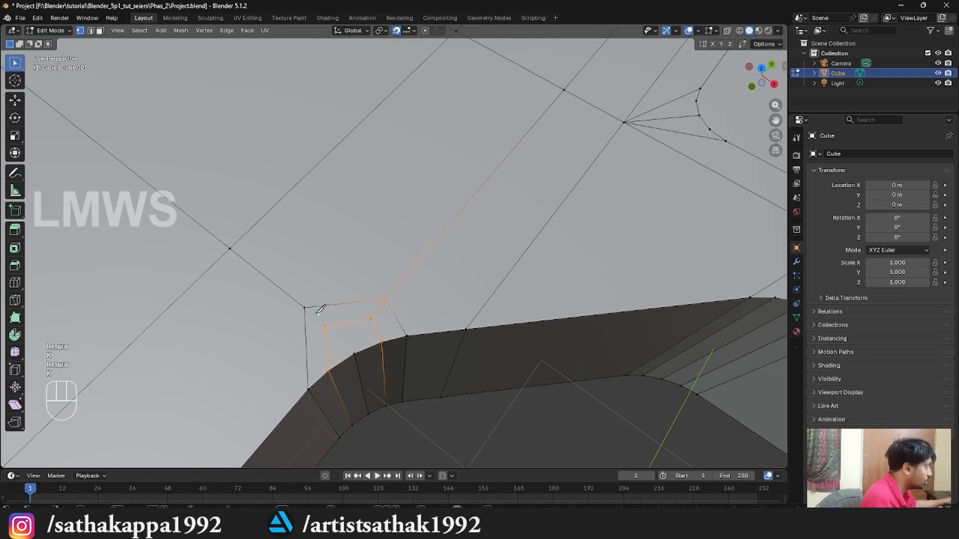
click(325, 326)
click(305, 308)
key(Return)
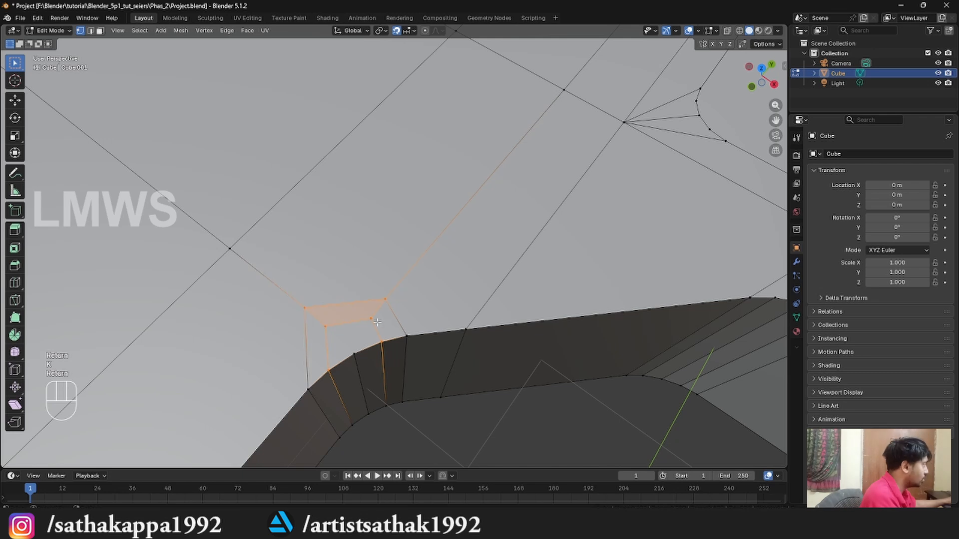
key(alt+a)
Step: Add one centred loop cut across the strip above the bracket and knife-cut its inner end to the middle rim vertex
key(ctrl+r)
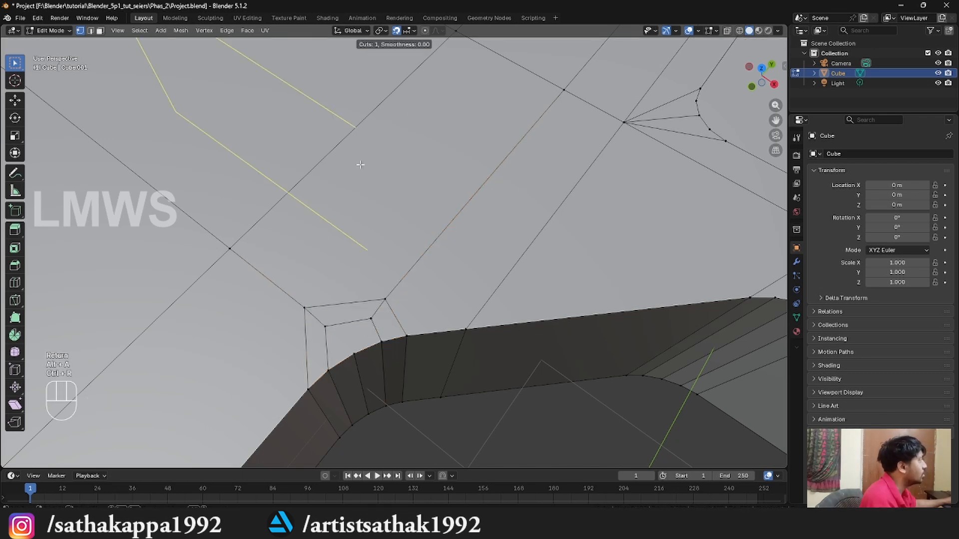
click(347, 311)
key(Escape)
key(alt+a)
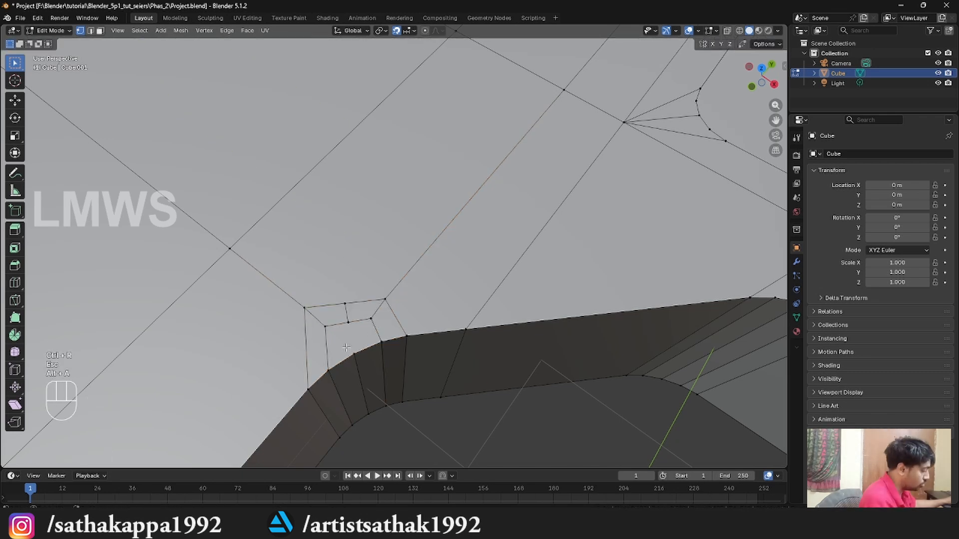
key(k)
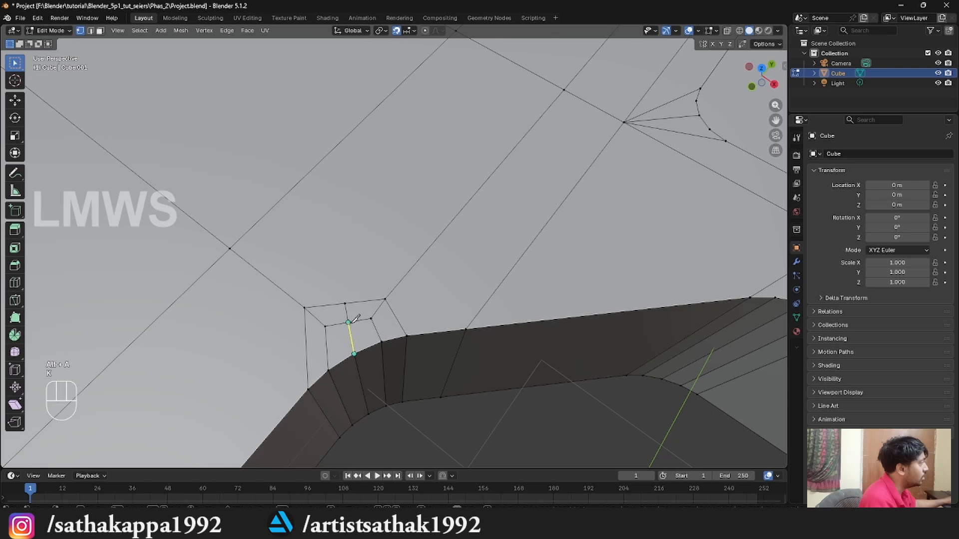
key(Return)
Step: Knife-cut an edge from the strip's outer midpoint to the grid intersection vertex on the top face
key(k)
click(344, 304)
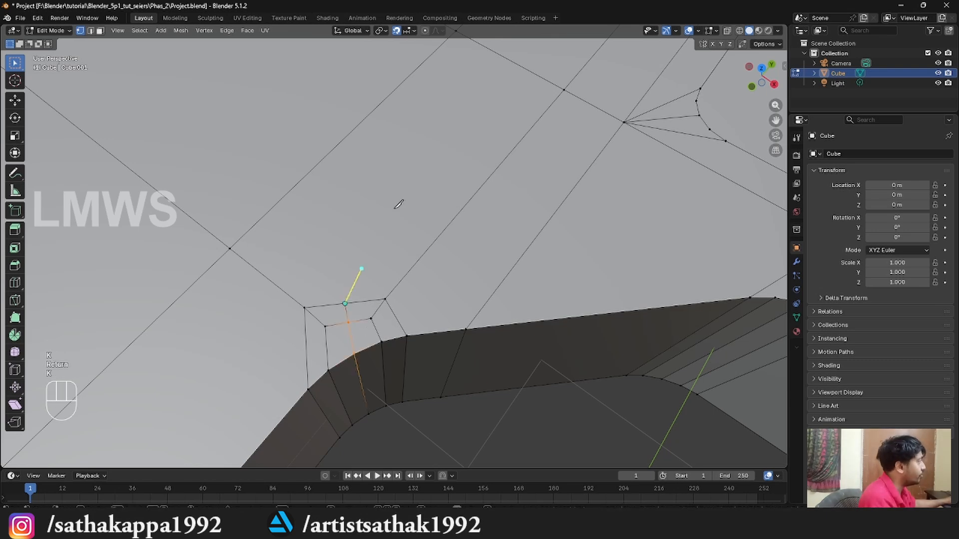
click(456, 31)
key(Return)
scroll(468, 219, down, 3)
key(alt+a)
scroll(449, 293, down, 5)
scroll(441, 303, up, 3)
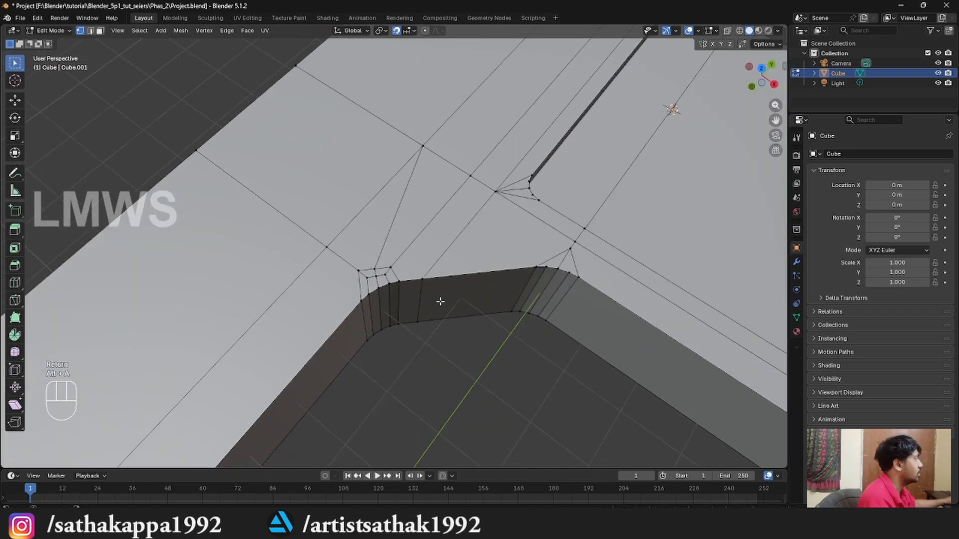
Step: Select the border edges of the faces on both sides of the new diagonal cut to count their sides
shift+middle_drag(440, 302, 455, 373)
scroll(452, 359, up, 2)
key(2)
click(423, 291)
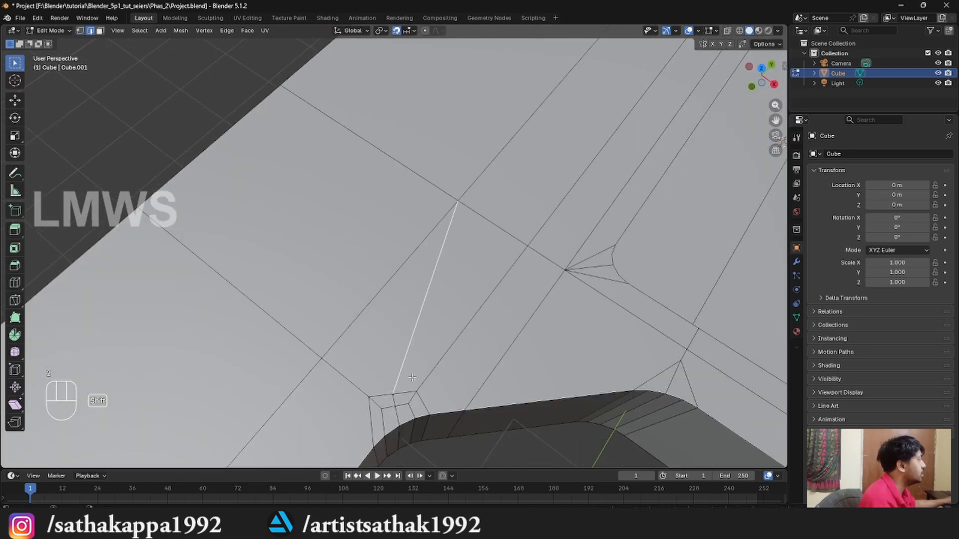
shift+click(406, 387)
shift+click(439, 357)
shift+click(480, 230)
key(alt+a)
click(389, 290)
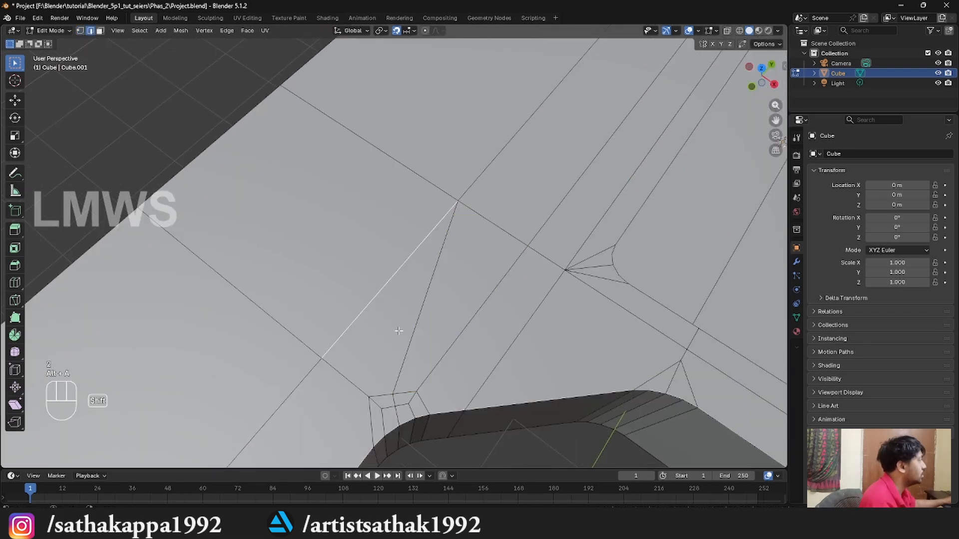
shift+click(404, 339)
shift+click(364, 393)
key(alt+a)
Step: Merge the fan centre vertex at the concave bend nearest the pocket into the adjacent grid vertex, At Last
scroll(421, 359, down, 2)
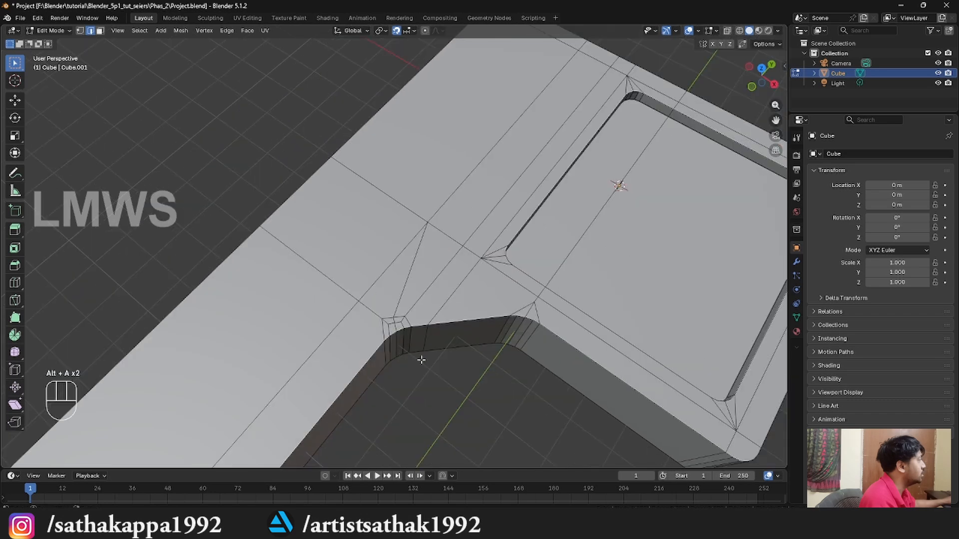
scroll(403, 339, down, 3)
scroll(409, 327, up, 5)
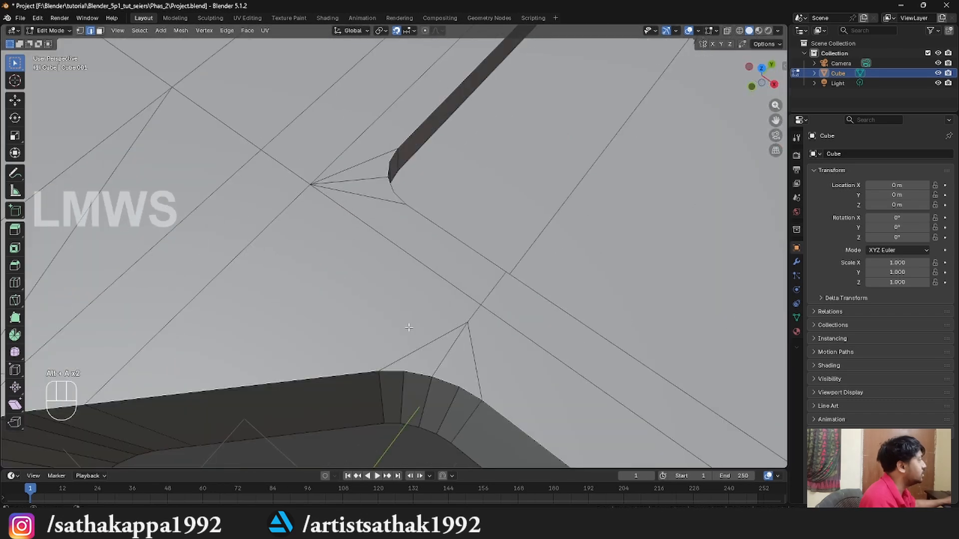
click(467, 323)
shift+click(481, 305)
key(m)
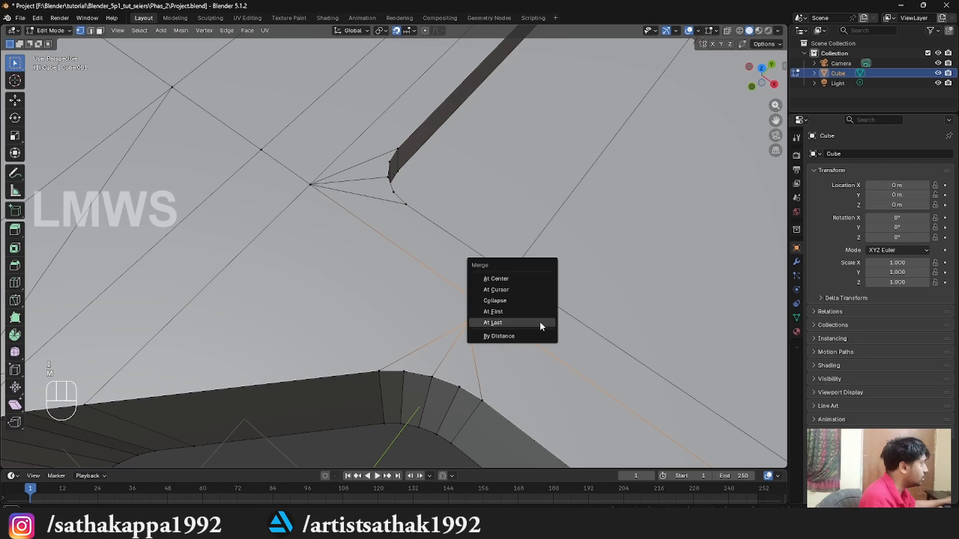
click(539, 322)
Step: Select the border edges of the face between the pocket corner and the concave bend to count its sides
key(alt+a)
key(2)
shift+click(407, 271)
shift+click(422, 340)
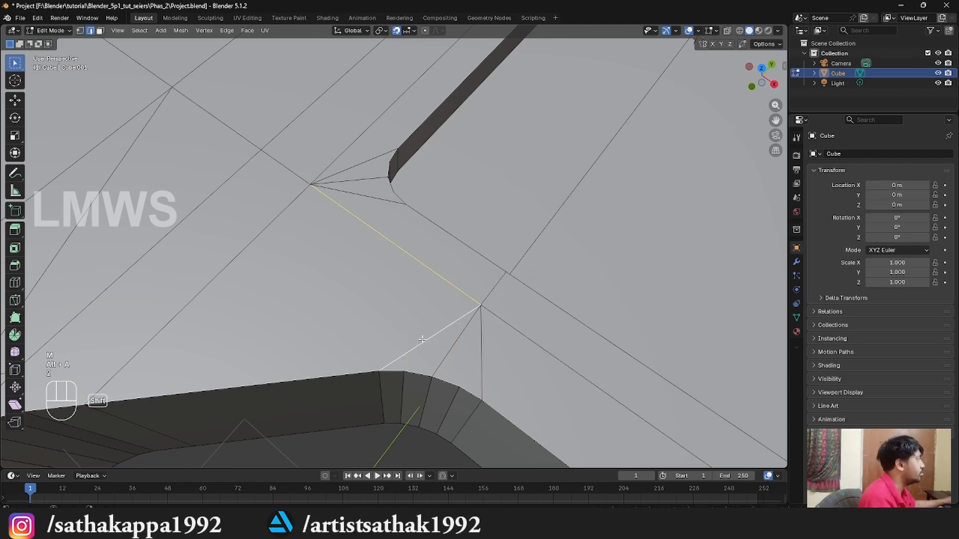
shift+click(325, 370)
shift+click(216, 313)
key(alt+a)
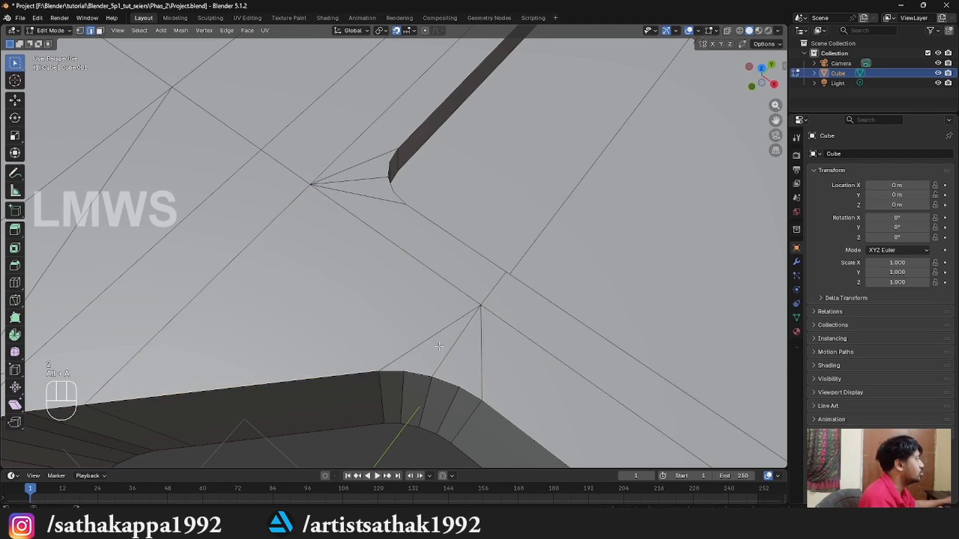
click(490, 369)
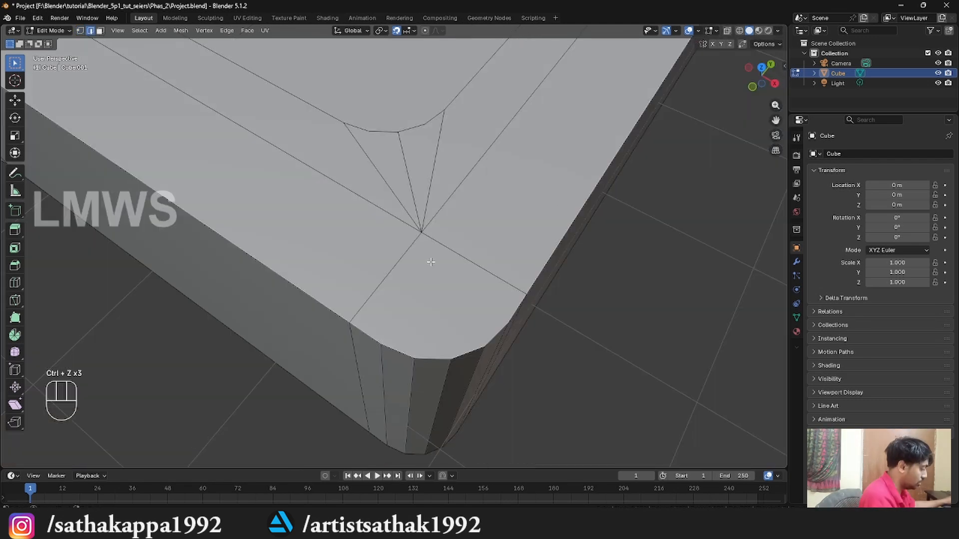
key(k)
click(421, 232)
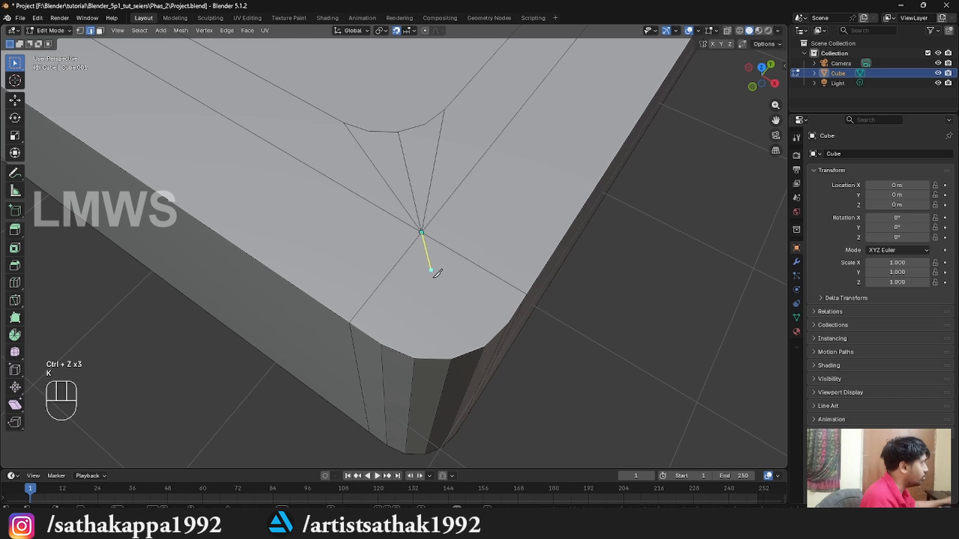
click(451, 358)
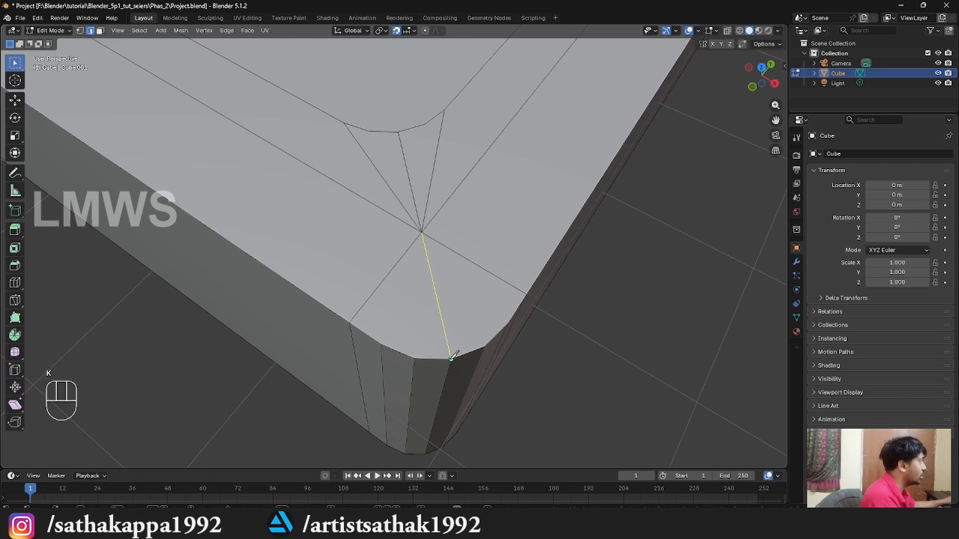
key(Escape)
Step: Knife-cut two edges from the grid vertex at the outer corner to the third and fifth vertices of its rounded rim
key(k)
click(414, 358)
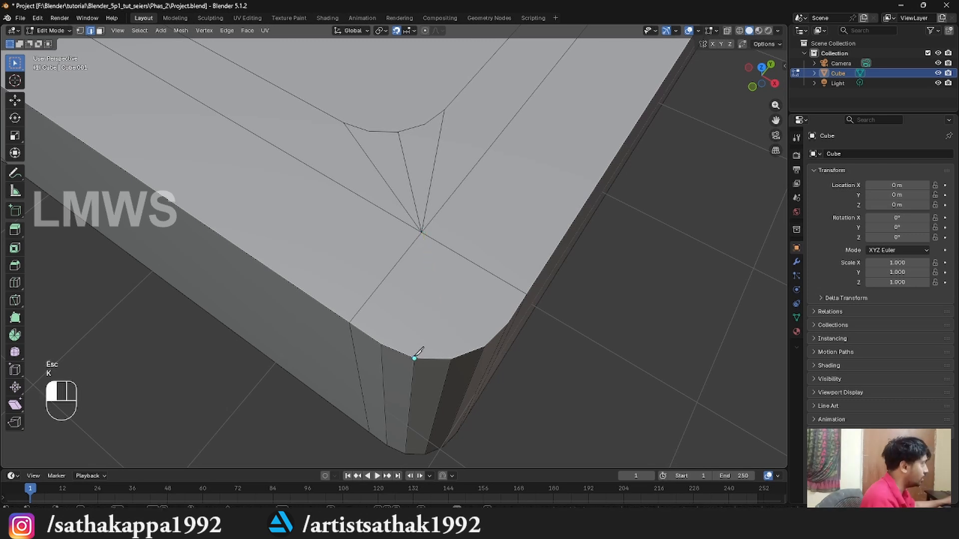
click(421, 232)
key(Return)
key(k)
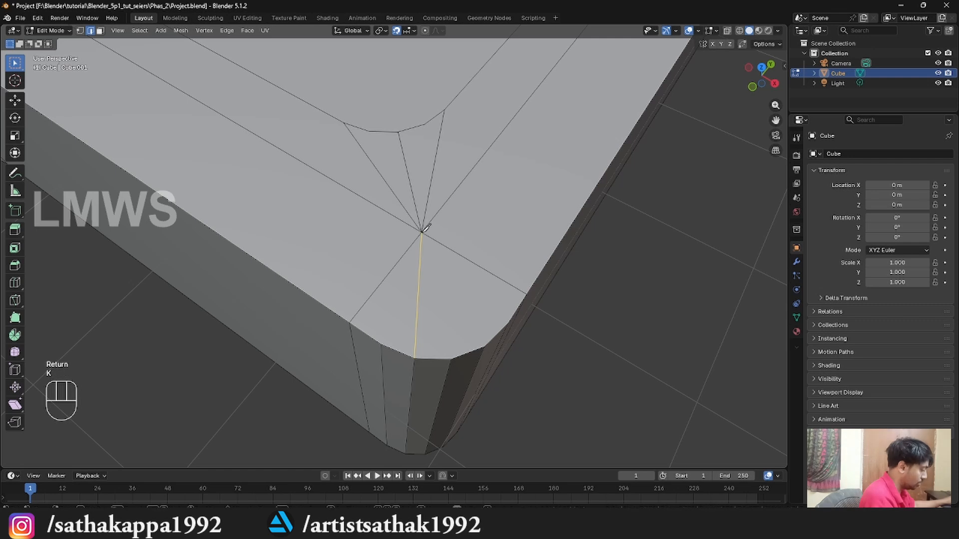
click(421, 233)
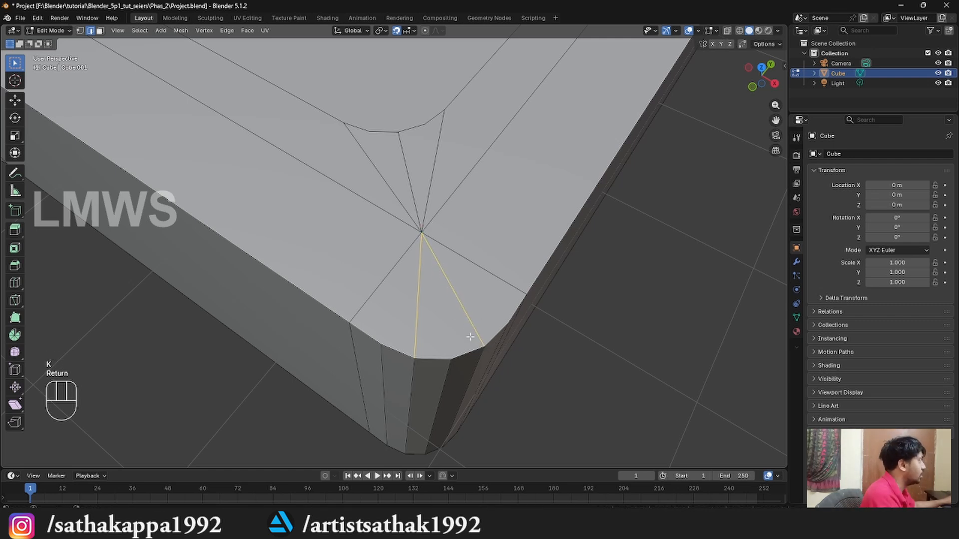
Step: Select the border edges of the new faces at the cut outer corner to count their sides
shift+click(398, 345)
shift+click(418, 314)
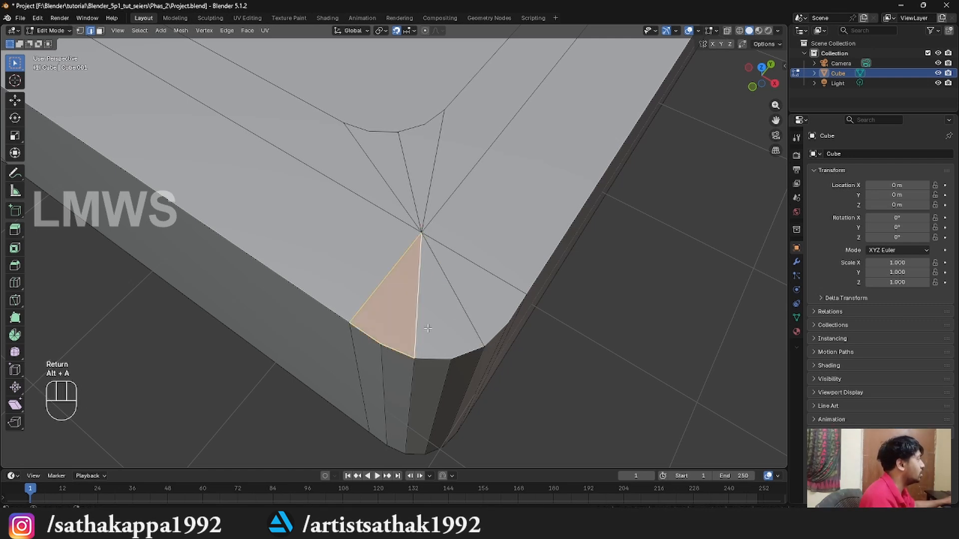
key(alt+a)
key(alt+a)
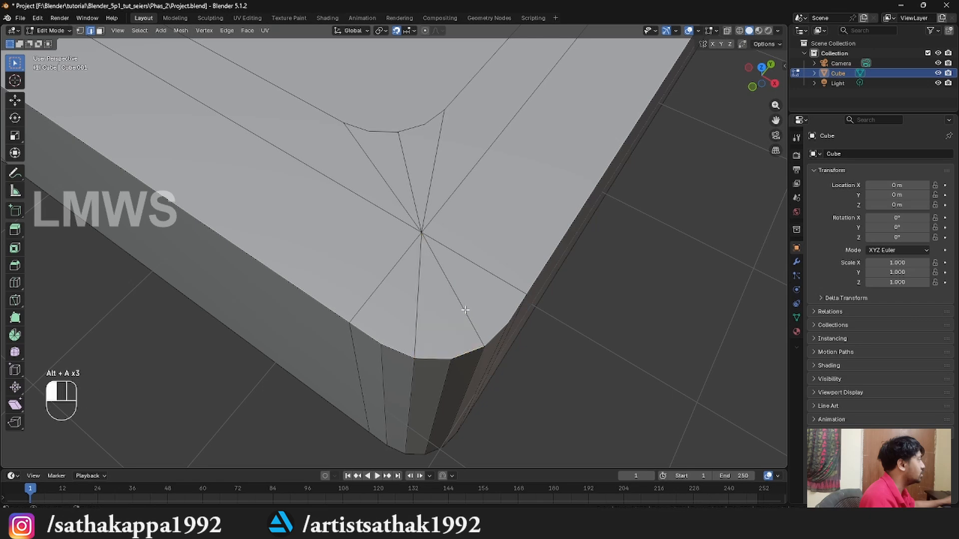
middle_drag(521, 325, 414, 244)
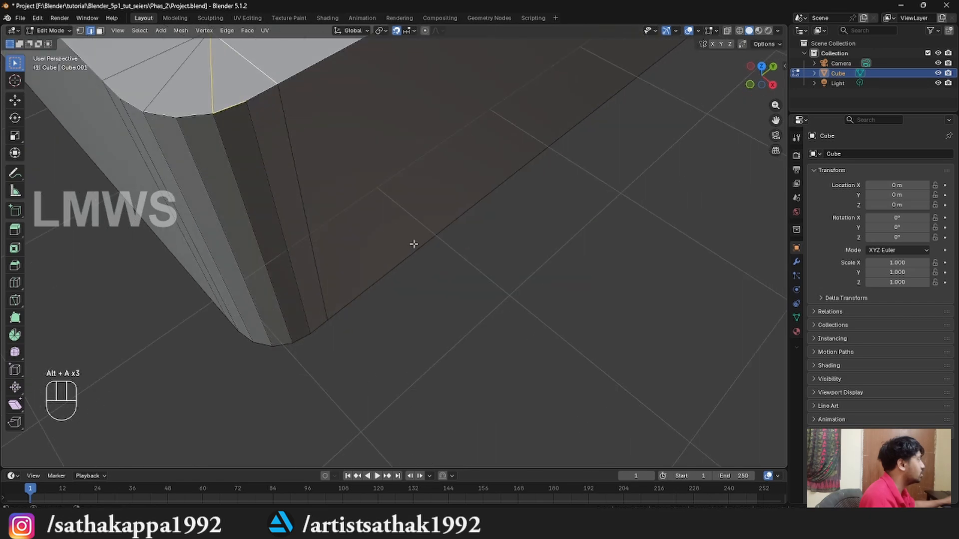
shift+middle_drag(267, 100, 351, 285)
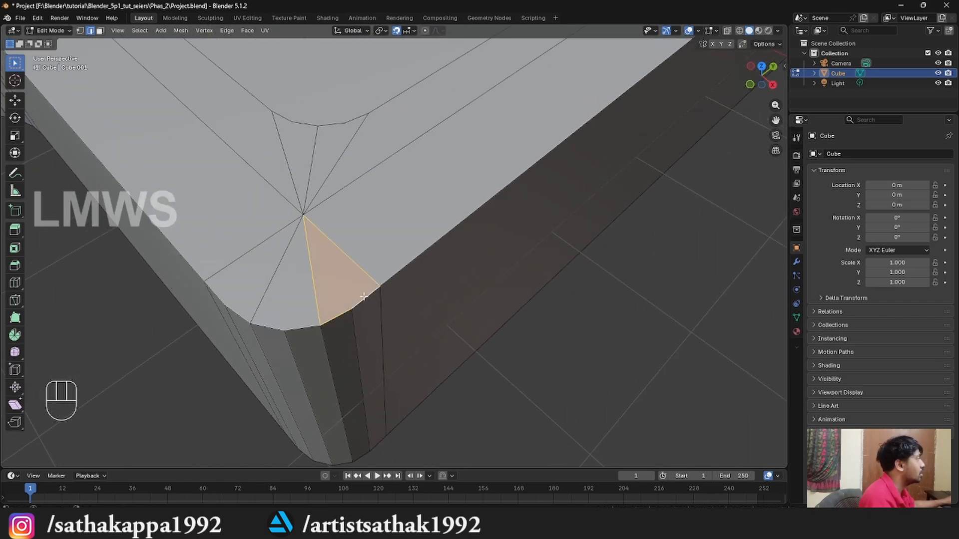
key(alt+a)
Step: Knife-cut two edges from the grid vertex to the rounded rim at the next outer corner and save the file
scroll(357, 290, down, 7)
middle_drag(424, 280, 332, 283)
scroll(385, 302, up, 5)
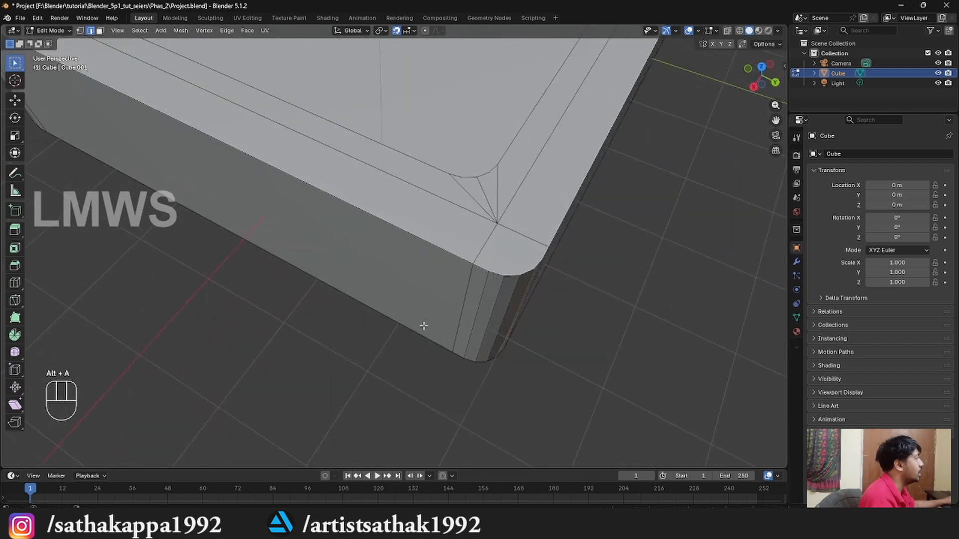
middle_drag(446, 334, 334, 321)
scroll(436, 336, up, 3)
key(alt+a)
key(k)
click(311, 248)
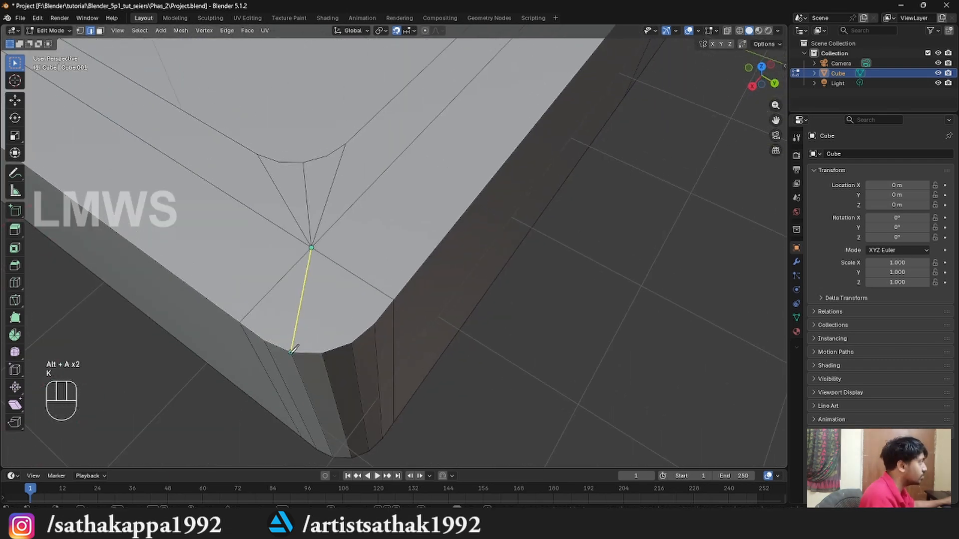
click(312, 247)
click(352, 345)
key(Return)
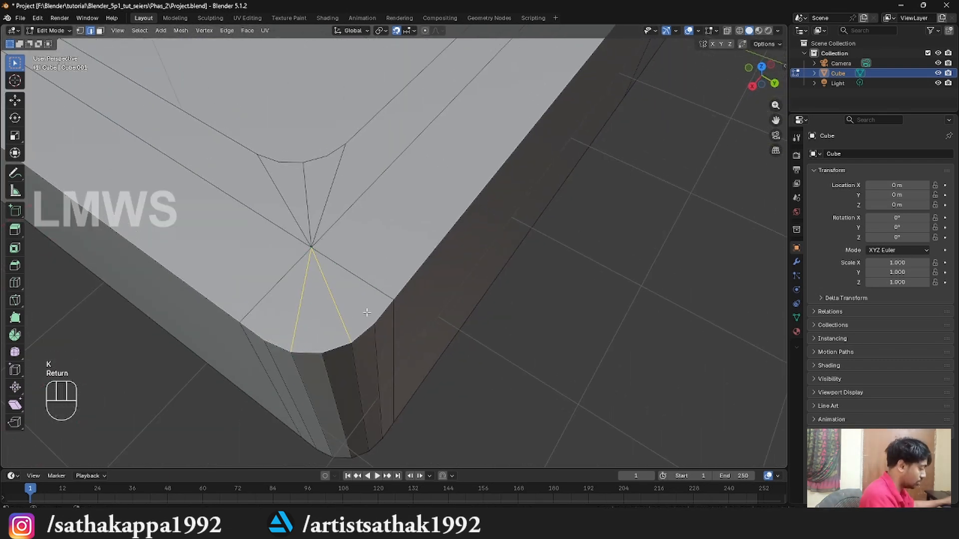
scroll(399, 314, down, 6)
key(alt+a)
key(ctrl+s)
Step: Knife-cut a lengthwise edge near the long outer side, from the arm's end corner to the rim vertex at the opposite end
middle_drag(456, 312, 354, 348)
scroll(513, 377, up, 3)
mouse_move(449, 375)
middle_down()
mouse_move(381, 351)
mouse_move(439, 378)
middle_up()
shift+middle_drag(440, 378, 282, 387)
scroll(452, 368, down, 7)
scroll(283, 387, up, 3)
shift+middle_drag(319, 300, 441, 345)
key(alt+a)
key(1)
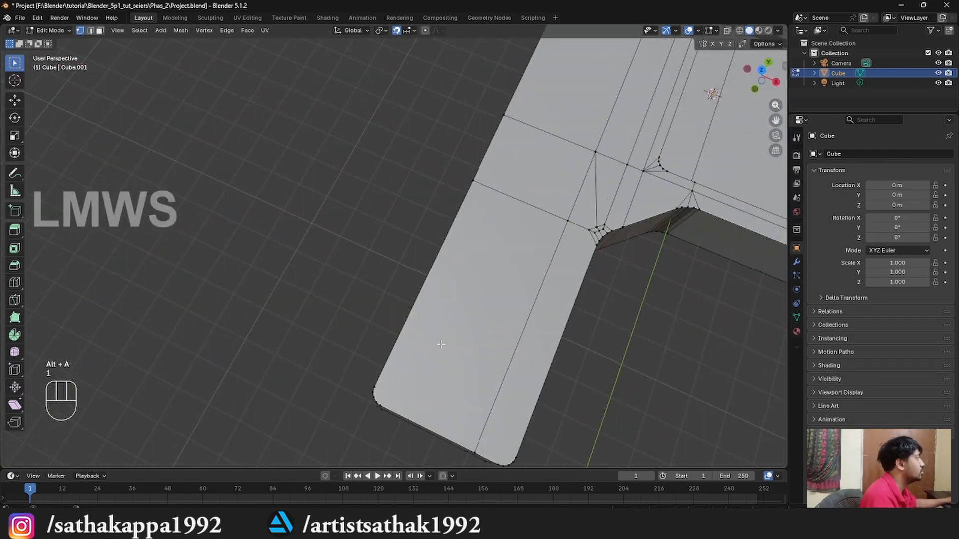
mouse_move(406, 422)
middle_down()
mouse_move(415, 385)
mouse_move(390, 414)
middle_up()
scroll(415, 385, down, 2)
key(k)
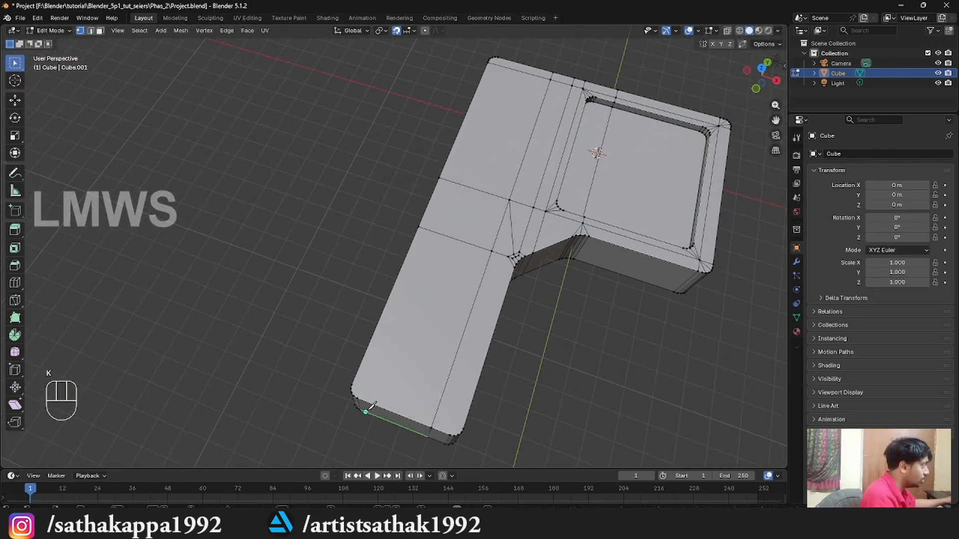
click(357, 398)
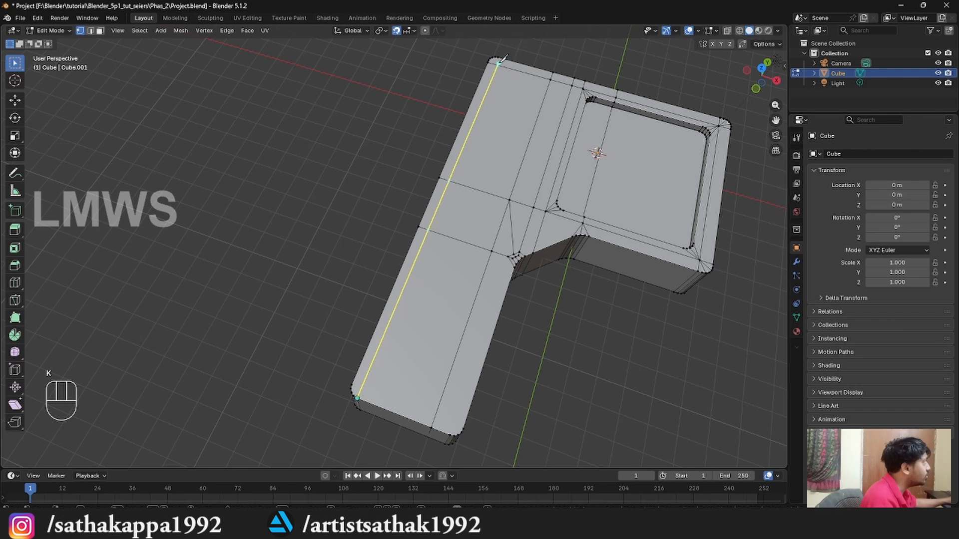
click(500, 59)
key(Return)
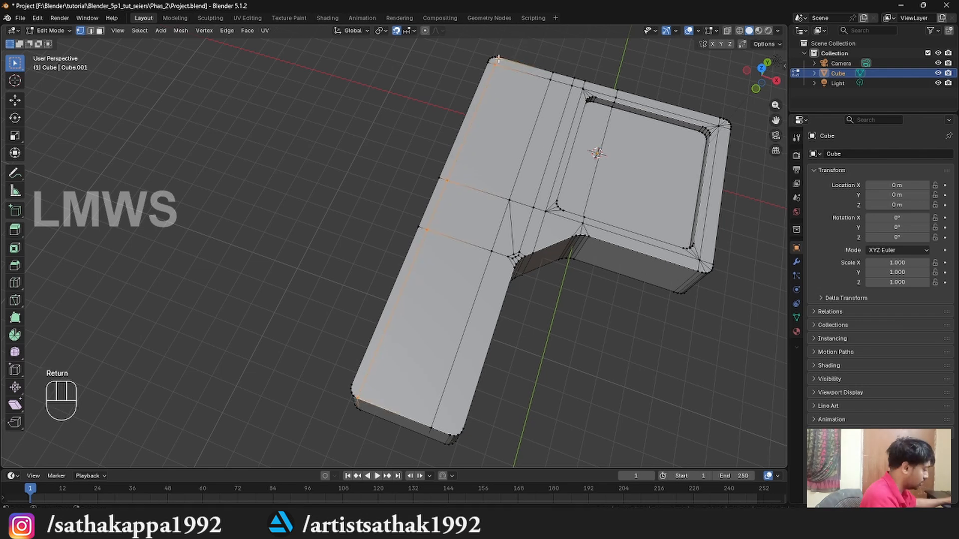
Step: Knife-cut an edge across the arm's end, from one rounded corner's side vertex to the matching vertex of the other corner
middle_drag(450, 149, 450, 182)
scroll(469, 195, up, 4)
middle_drag(522, 242, 489, 229)
scroll(461, 255, up, 2)
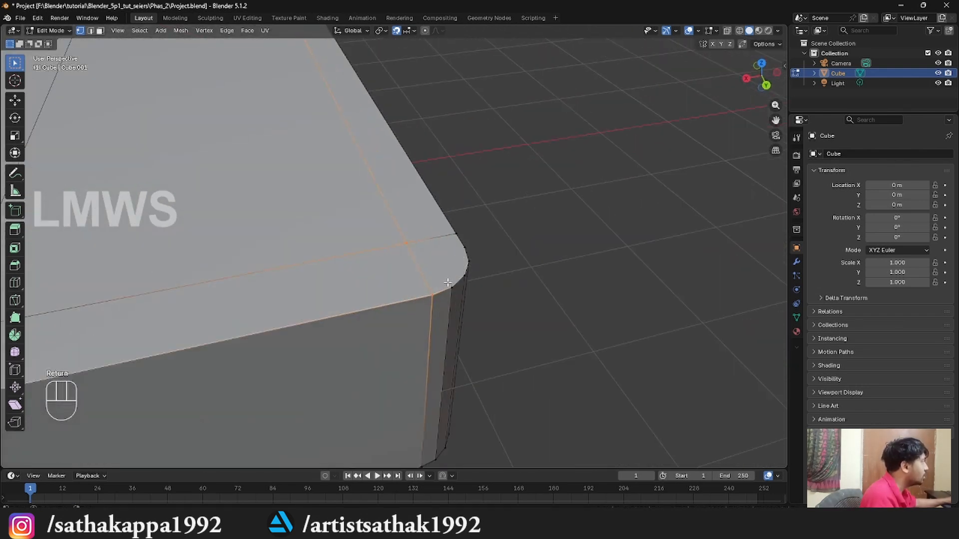
scroll(448, 283, down, 4)
scroll(448, 283, down, 2)
middle_drag(448, 282, 379, 291)
middle_drag(484, 205, 380, 180)
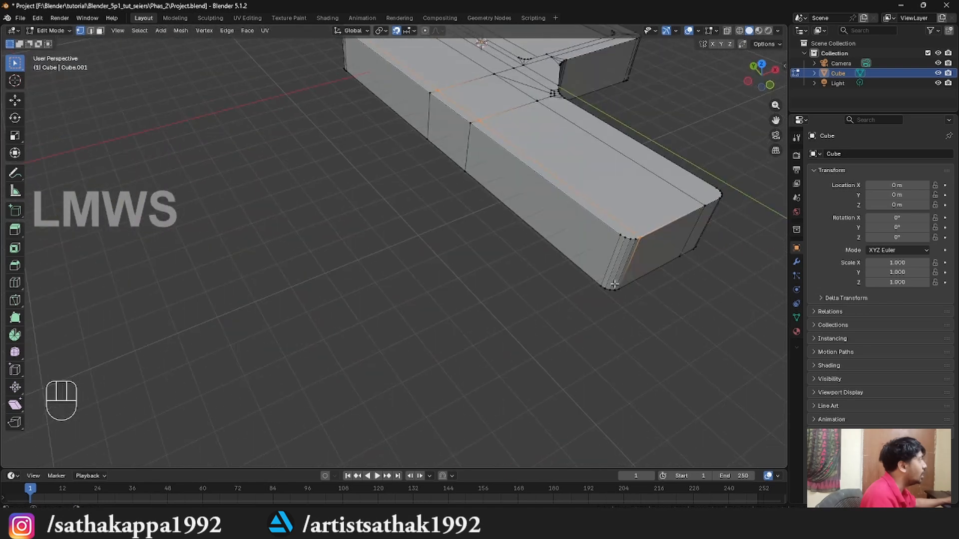
shift+middle_drag(642, 288, 523, 298)
scroll(523, 298, up, 3)
scroll(527, 300, down, 1)
key(alt+a)
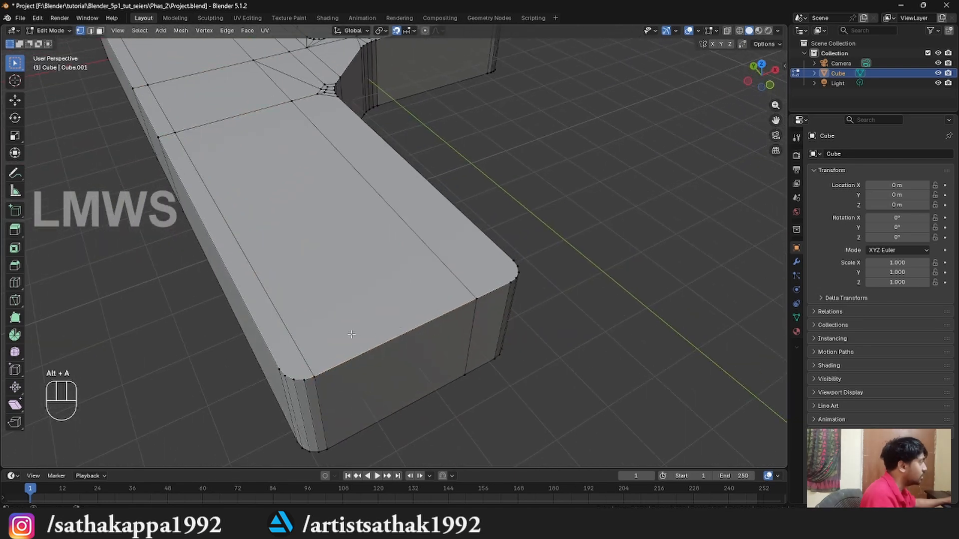
key(k)
click(279, 369)
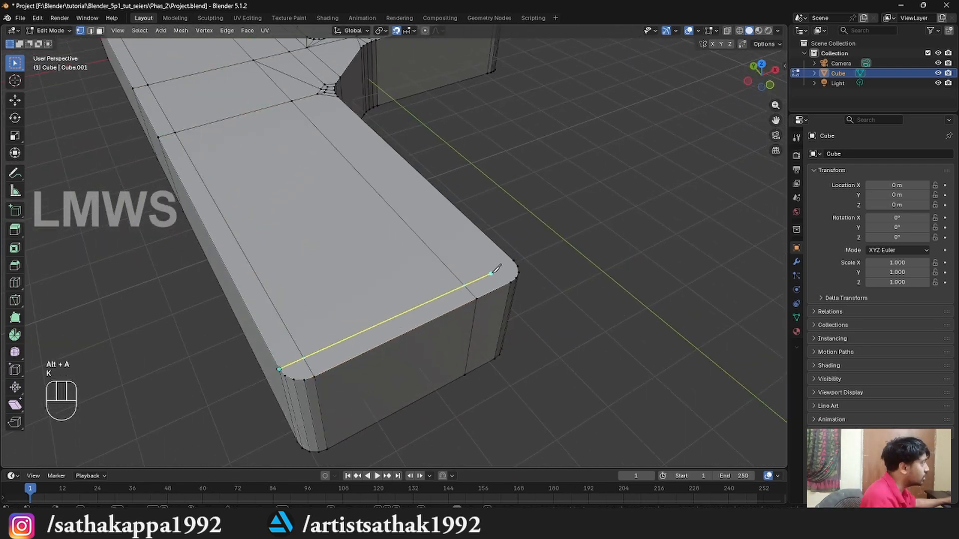
click(513, 260)
key(Return)
Step: Knife-cut a diagonal edge from the new grid intersection to the middle rim vertex of the arm's outer end corner
scroll(422, 340, up, 5)
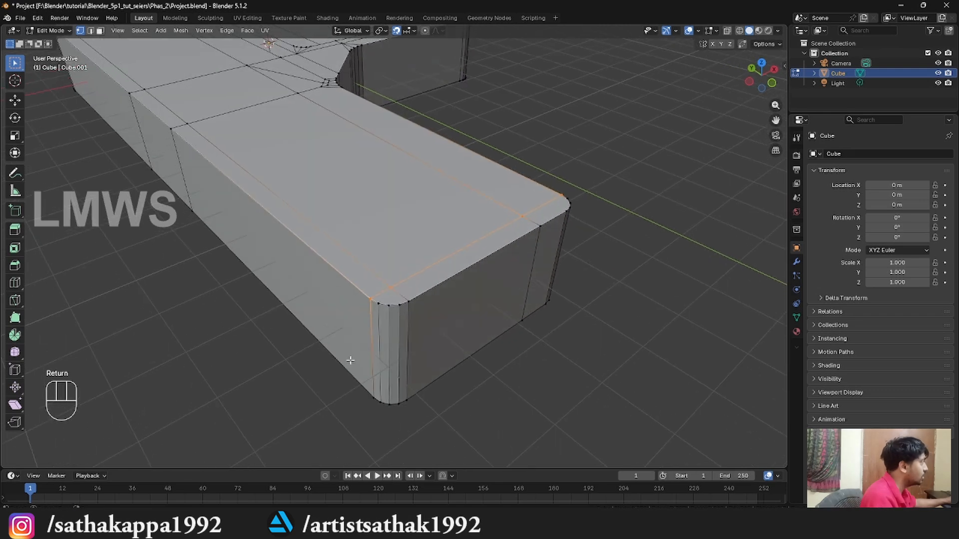
shift+middle_drag(393, 365, 413, 378)
key(alt+a)
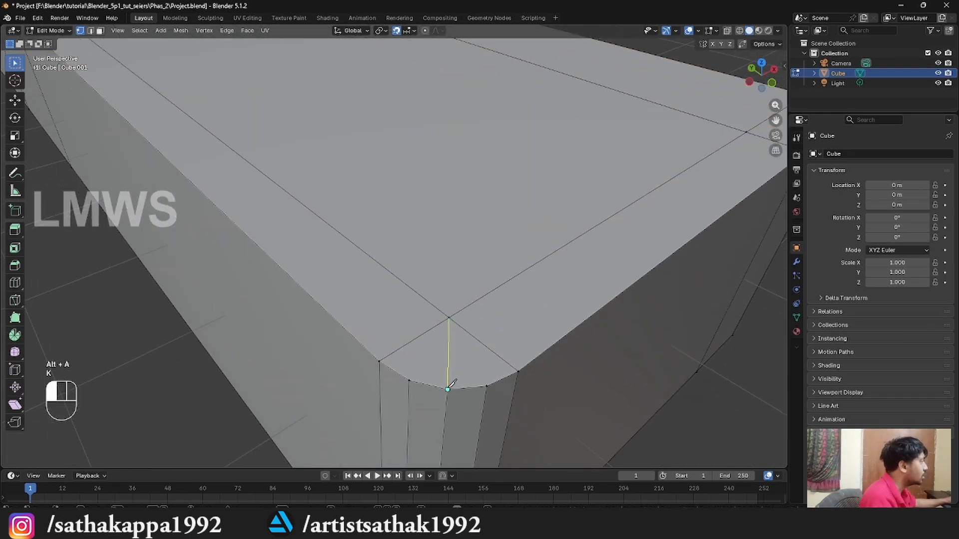
click(448, 389)
key(Return)
Step: Knife-cut an edge along the arm's inner side, from the concave bend's grid vertex to the rounded rim of the inner end corner
scroll(499, 379, down, 6)
middle_drag(527, 368, 304, 325)
scroll(305, 325, down, 3)
shift+middle_drag(282, 275, 299, 343)
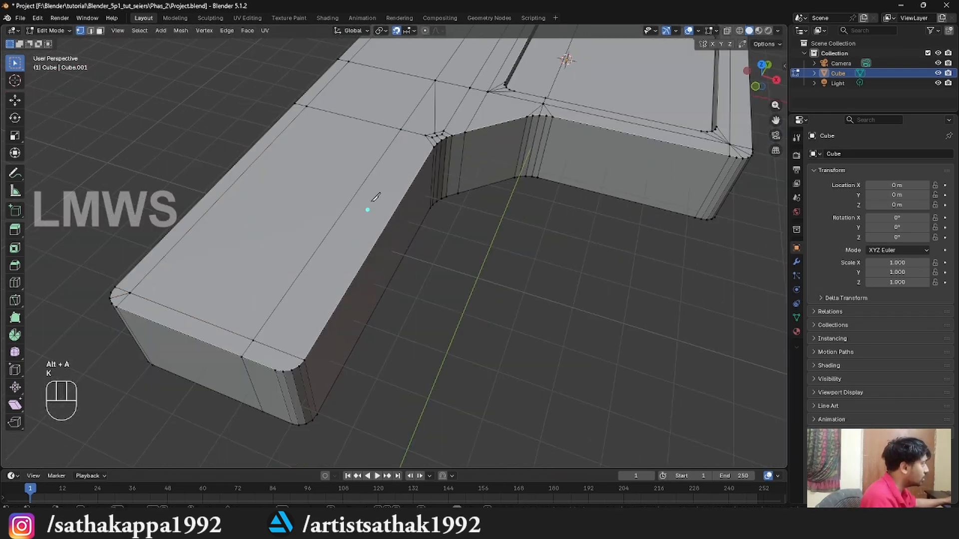
click(425, 135)
click(290, 369)
key(Return)
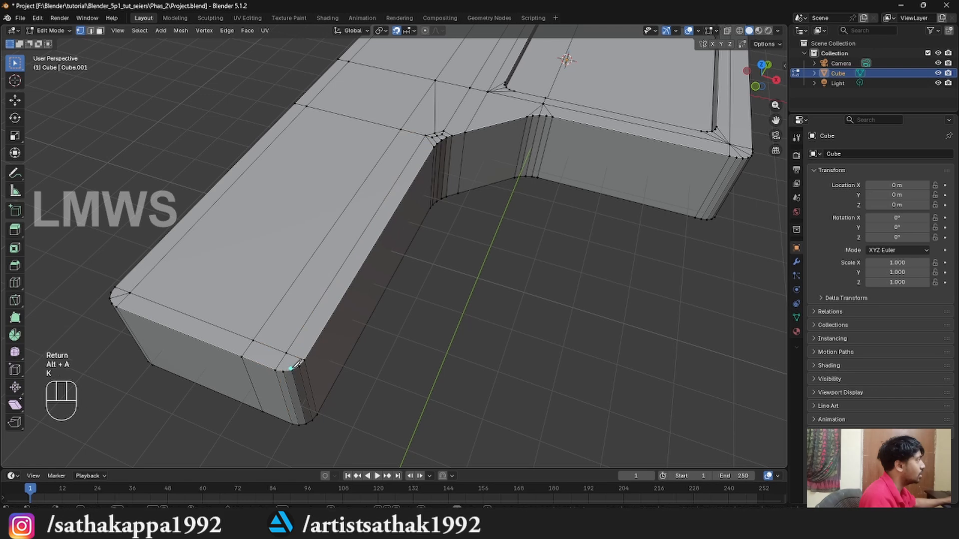
key(Return)
shift+middle_drag(464, 293, 422, 407)
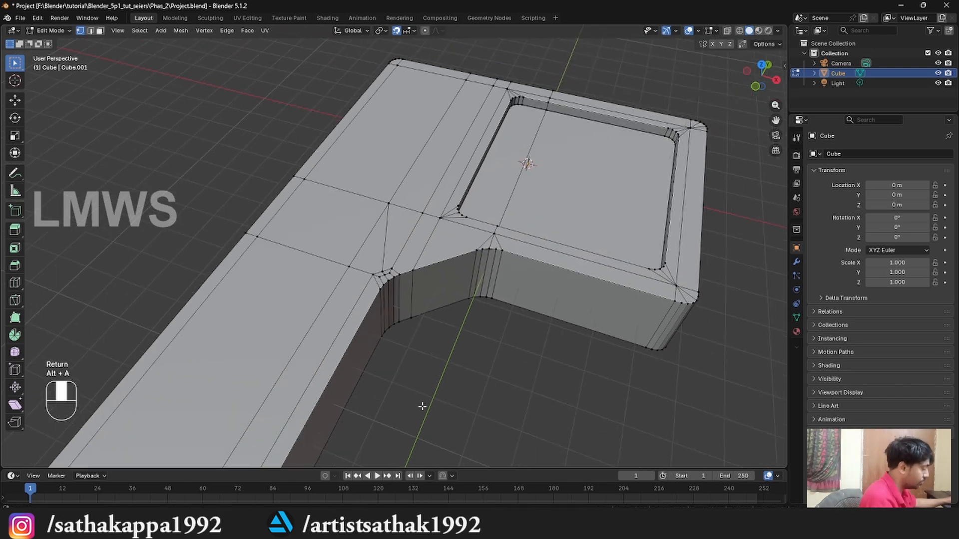
Step: Select the border edges of the strip face between the concave bend and the pocket corner to count its sides
scroll(418, 402, up, 4)
middle_drag(464, 360, 434, 360)
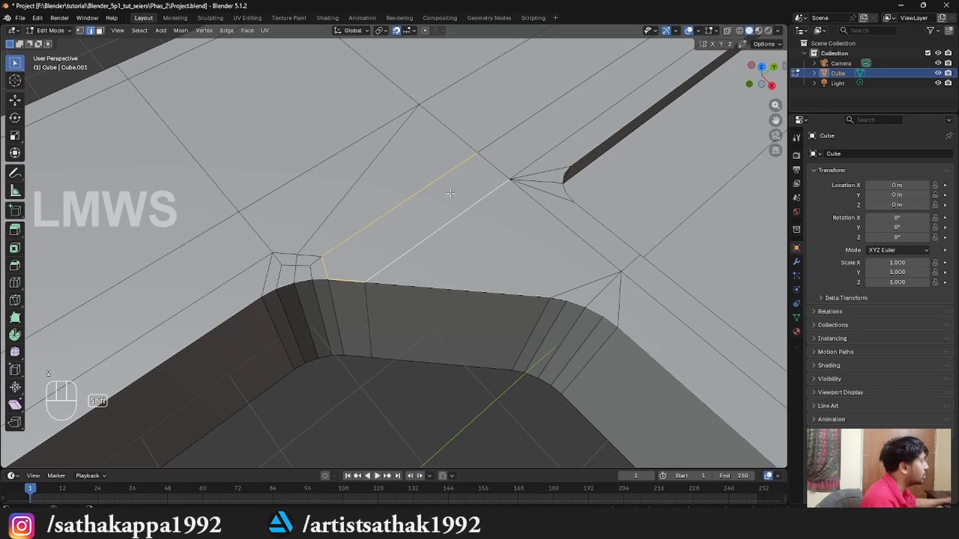
key(alt+a)
Step: Try a loop cut along the strip beside the pocket and a knife cut from its end to the concave bend's rim, and undo both
scroll(465, 195, down, 4)
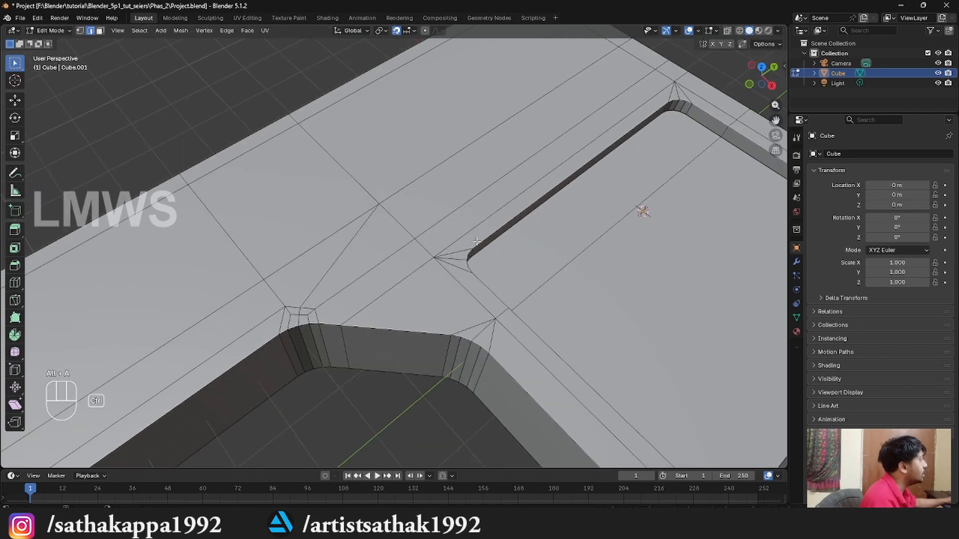
key(ctrl+r)
click(428, 250)
key(Escape)
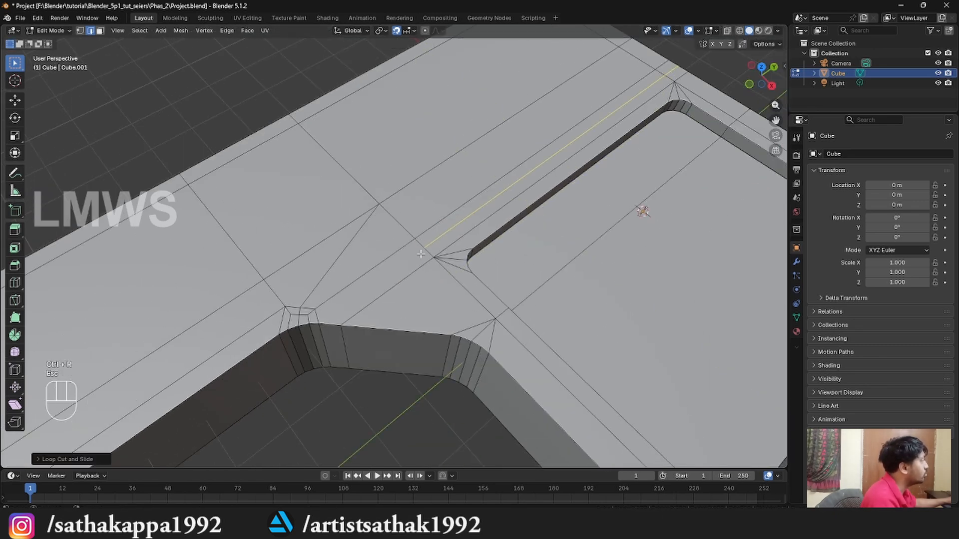
key(alt+a)
key(k)
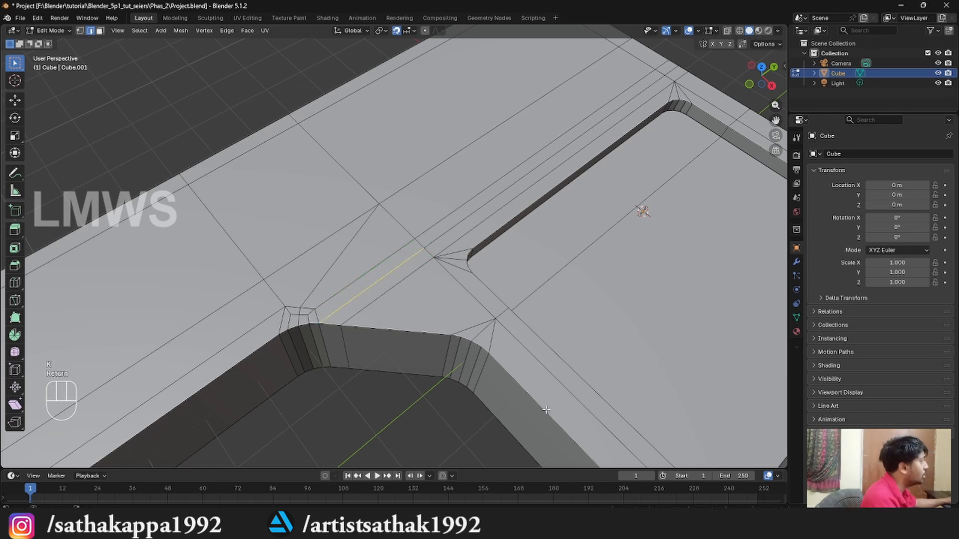
key(ctrl+z)
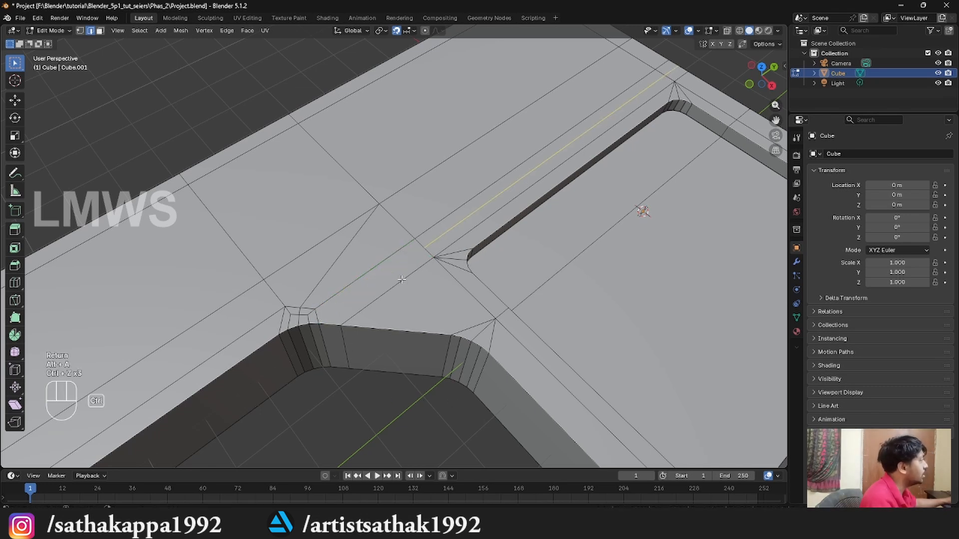
Step: Merge the extra vertex on the slanted wall's top rim into the adjacent end vertex of the rounded bend, using At Last
middle_drag(348, 350, 402, 368)
key(1)
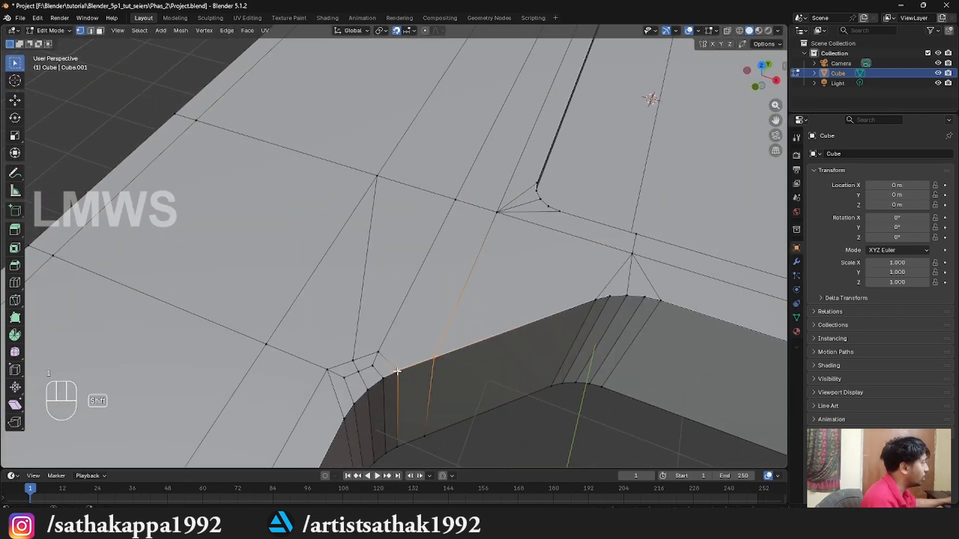
key(m)
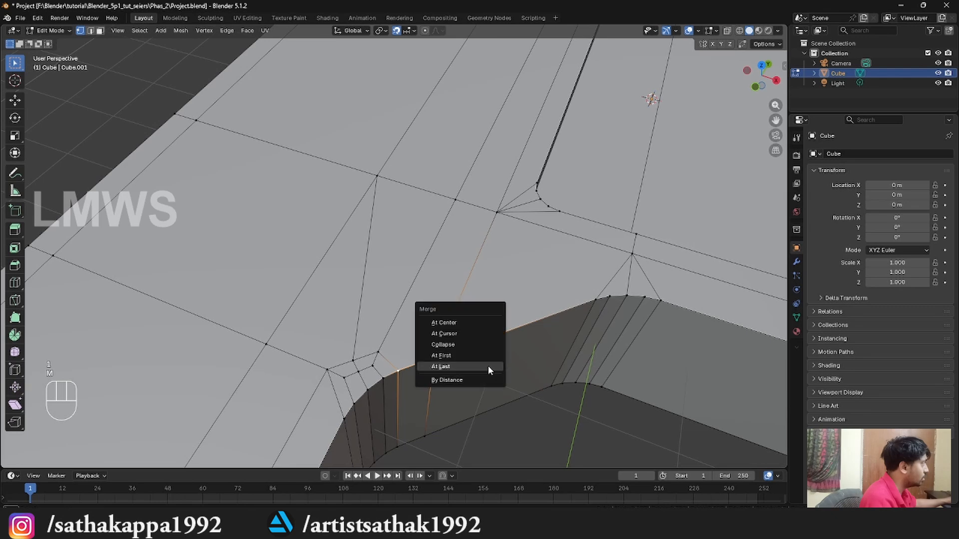
click(488, 366)
Step: Merge the matching extra vertex on the slanted wall's bottom rim into its neighbouring rounded-bend vertex, and save the project
middle_drag(488, 366, 449, 289)
key(alt+a)
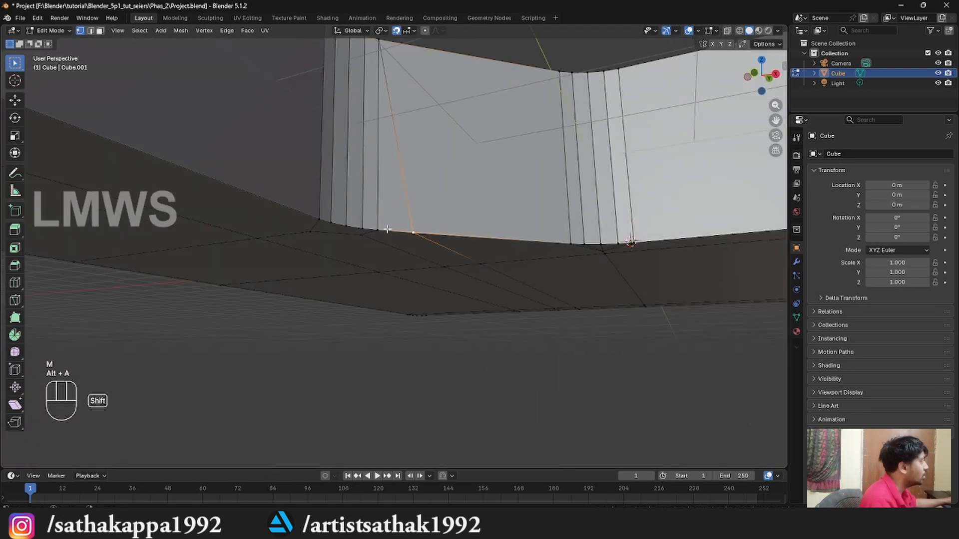
key(m)
click(486, 302)
key(alt+a)
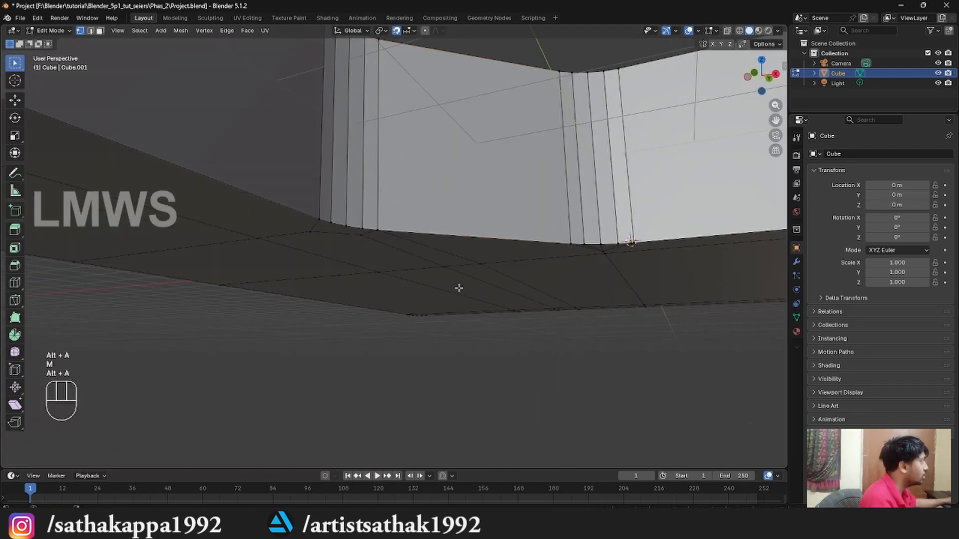
middle_drag(456, 284, 507, 381)
scroll(430, 388, down, 5)
scroll(507, 381, up, 2)
scroll(488, 265, up, 2)
key(ctrl+s)
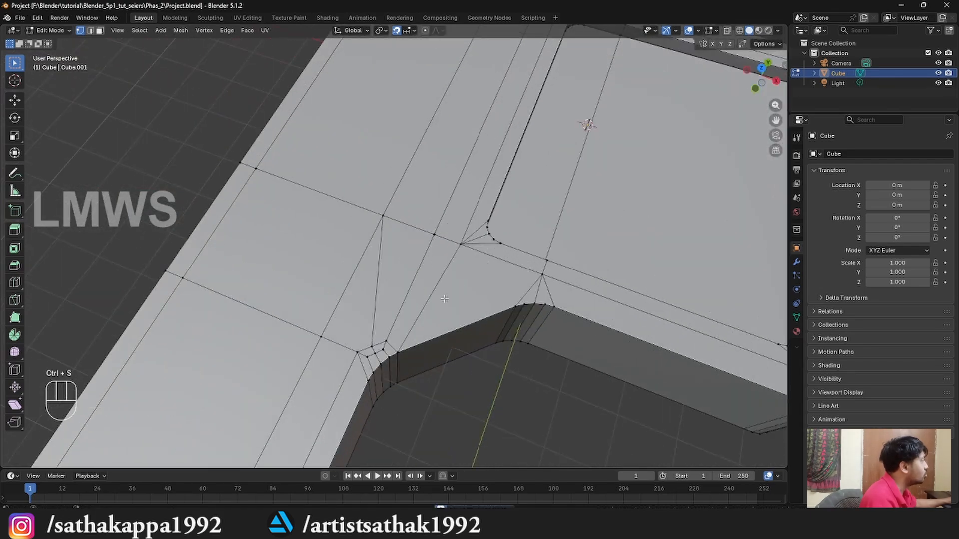
Step: Examine the cleaned-up bend and the uncut rounded outer corner of the L-shaped model from several sides
scroll(445, 299, down, 3)
scroll(444, 299, up, 2)
scroll(444, 300, down, 4)
middle_drag(304, 334, 474, 334)
scroll(445, 349, up, 4)
shift+middle_drag(440, 400, 456, 340)
scroll(455, 340, down, 6)
middle_drag(520, 385, 407, 336)
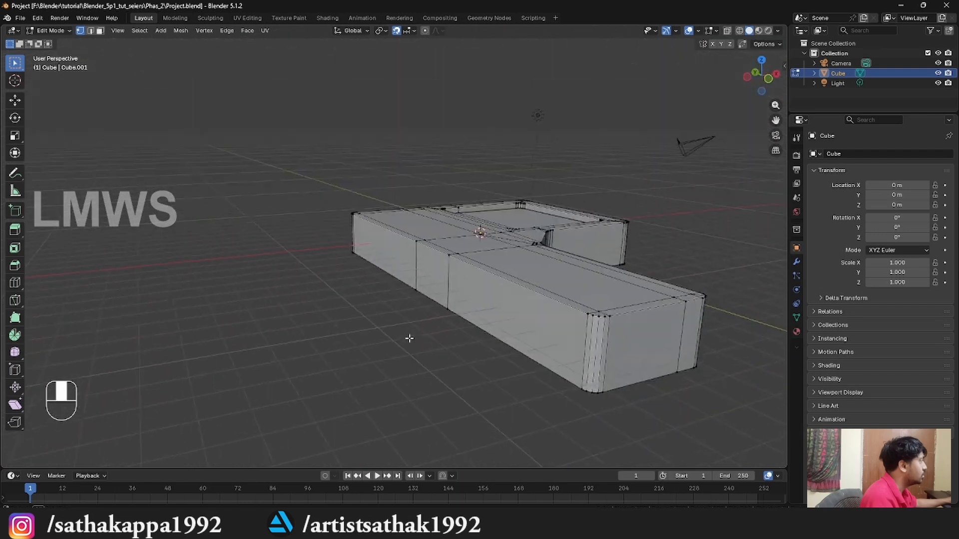
scroll(465, 295, up, 6)
shift+middle_drag(465, 295, 404, 372)
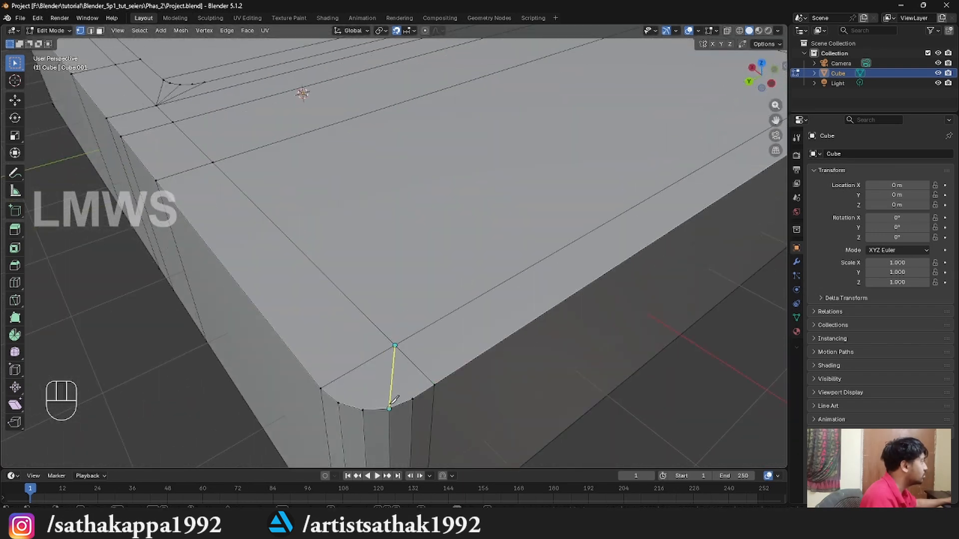
scroll(383, 410, down, 6)
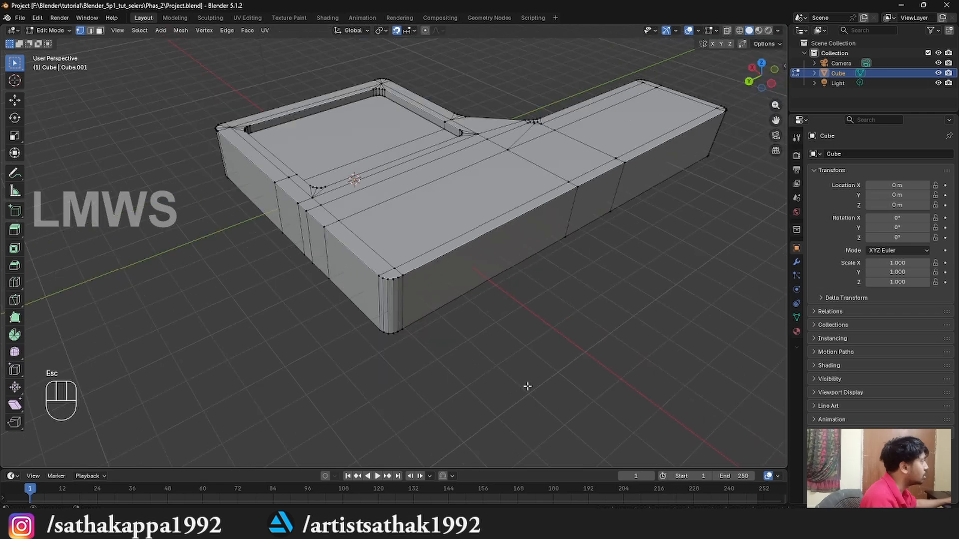
scroll(525, 387, up, 6)
middle_drag(443, 400, 440, 422)
scroll(433, 351, down, 2)
scroll(434, 421, down, 5)
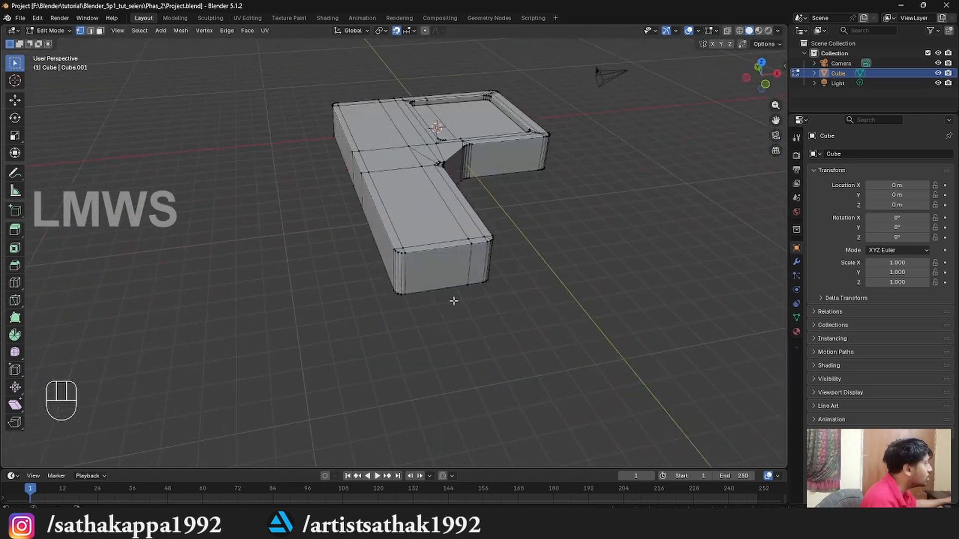
Step: Select the narrow wall faces of the rounded corners at the arm's end to compare their segments, and clear the selection
scroll(452, 300, up, 8)
key(3)
click(404, 364)
shift+click(413, 369)
shift+click(433, 376)
shift+click(458, 381)
scroll(458, 381, down, 7)
middle_drag(458, 381, 451, 321)
scroll(419, 278, up, 7)
scroll(436, 306, up, 3)
shift+click(345, 298)
shift+click(368, 296)
shift+click(427, 295)
shift+click(451, 292)
key(alt+a)
Step: Select the rim vertices of the model's rounded outer corner in top view with X-ray on
scroll(452, 281, down, 7)
key(KP_7)
scroll(452, 280, up, 4)
shift+middle_drag(325, 176, 450, 329)
scroll(364, 274, up, 5)
key(alt+z)
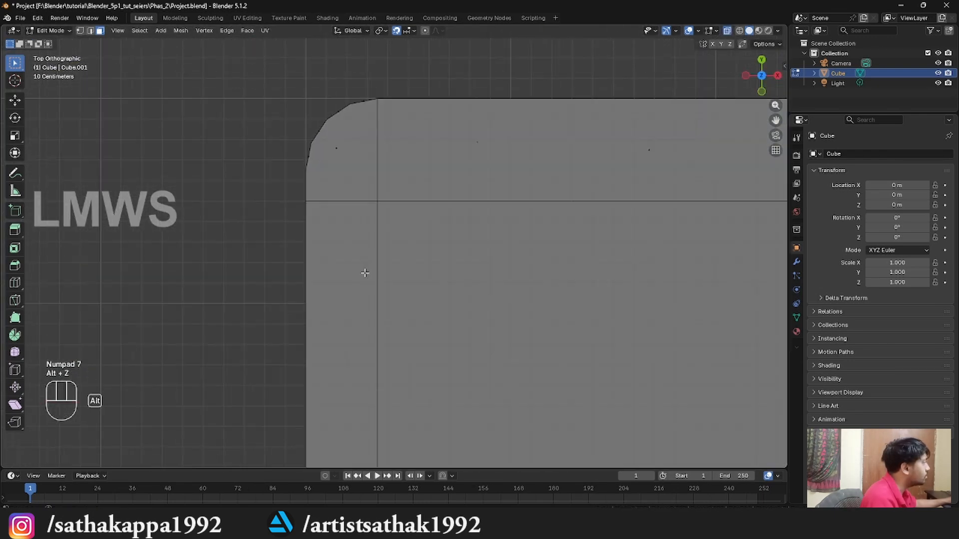
scroll(372, 216, up, 4)
key(1)
click(385, 143)
shift+click(258, 232)
shift+click(240, 285)
Step: Compare the outer corner's vertex layout with the model's other rounded corners in the X-ray top view
scroll(282, 315, down, 10)
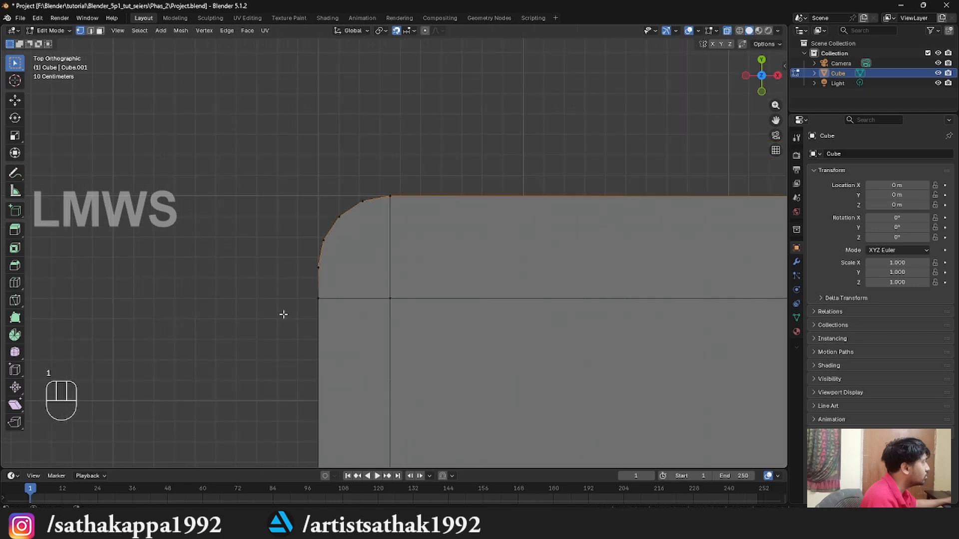
shift+middle_drag(518, 354, 325, 379)
shift+middle_drag(499, 379, 259, 385)
scroll(618, 297, up, 1)
scroll(618, 296, down, 2)
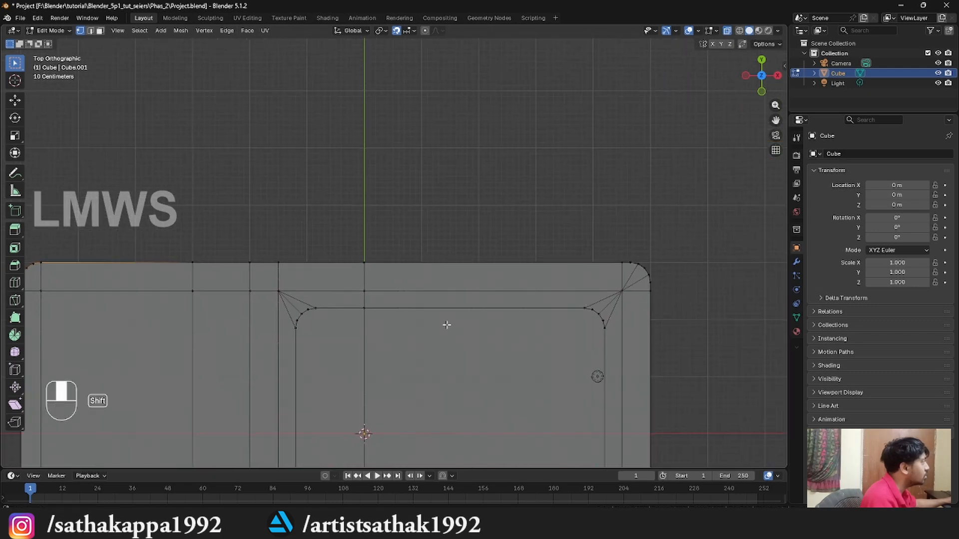
shift+middle_drag(443, 325, 628, 320)
shift+middle_drag(316, 304, 347, 174)
shift+middle_drag(251, 145, 400, 252)
scroll(401, 252, up, 12)
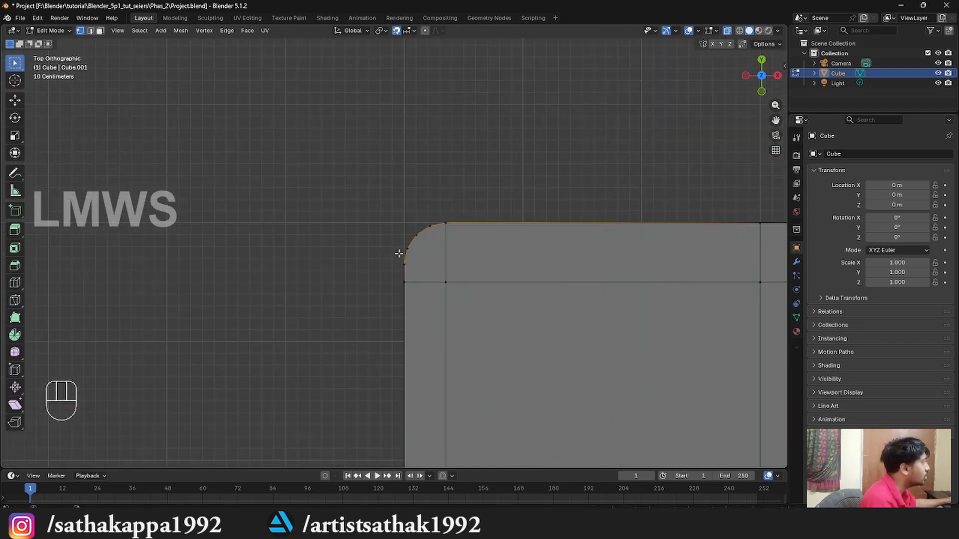
scroll(431, 258, down, 7)
scroll(430, 257, up, 4)
scroll(435, 288, down, 8)
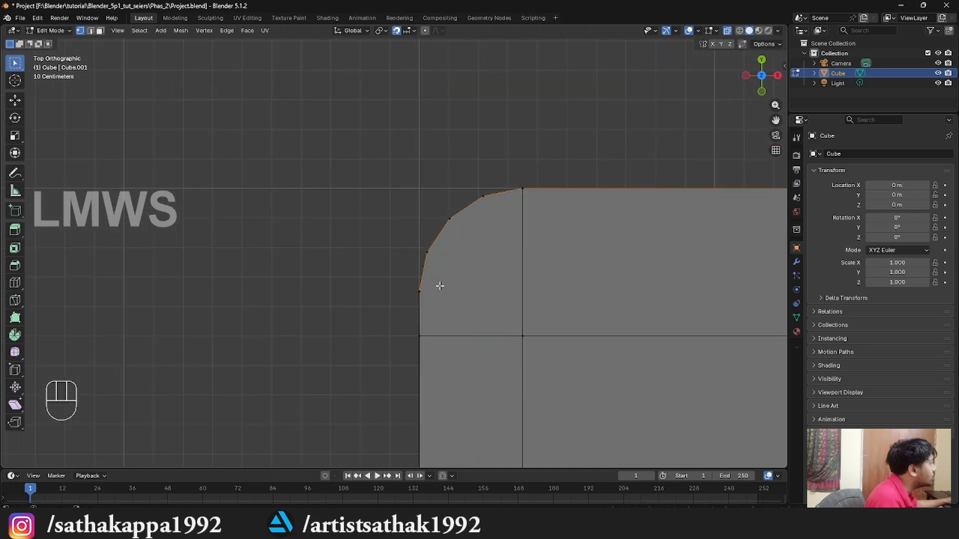
scroll(457, 272, down, 10)
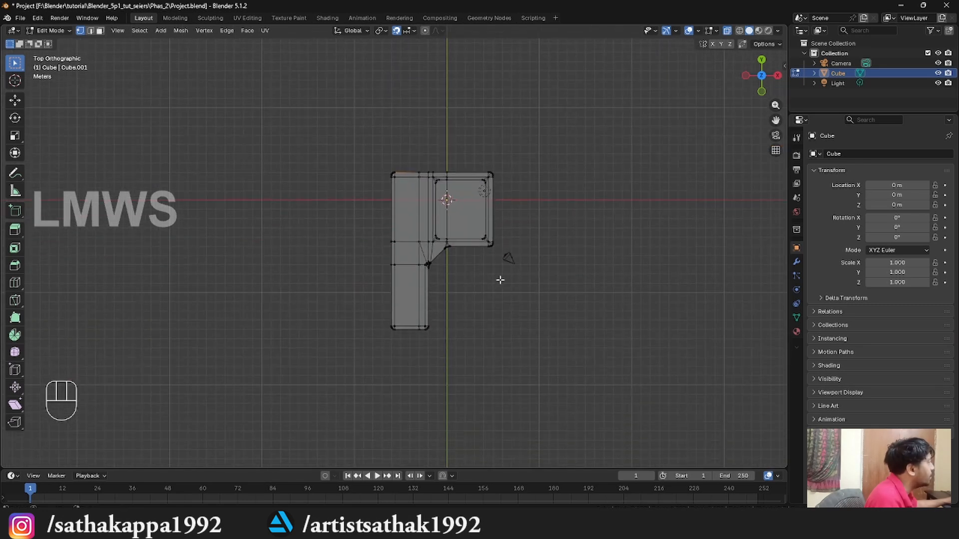
Step: Return to Object Mode with X-ray off, and save the project
scroll(481, 289, up, 2)
key(Tab)
key(ctrl+s)
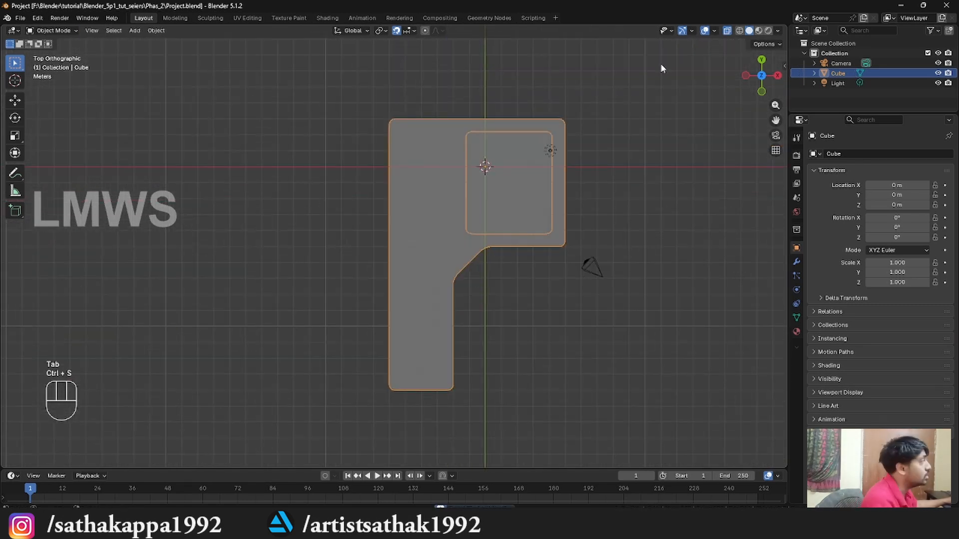
click(728, 33)
middle_drag(449, 240, 466, 273)
scroll(485, 187, up, 4)
Step: Add a mesh cube and move it along X to -14 m, clear of the L-shaped model
key(shift+a)
mouse_move(480, 196)
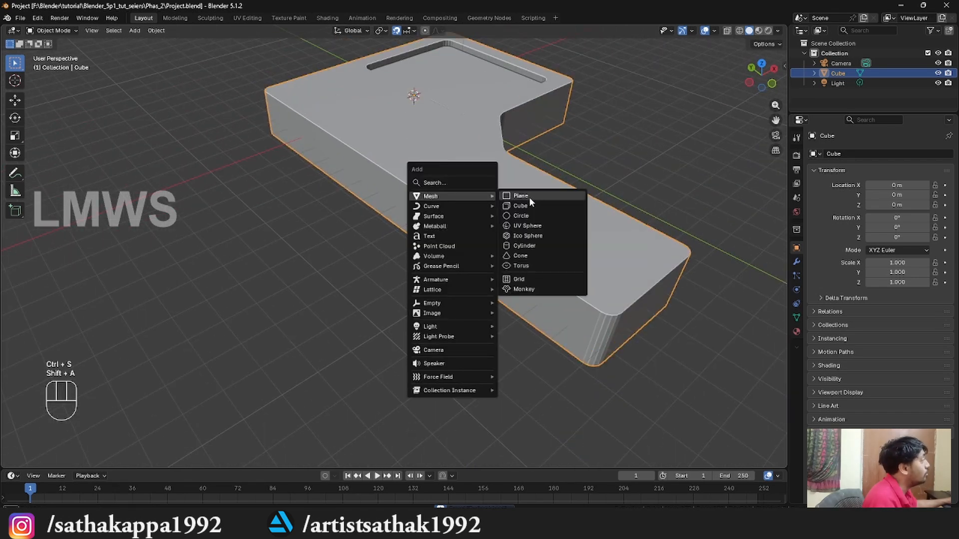
click(522, 206)
scroll(524, 217, down, 4)
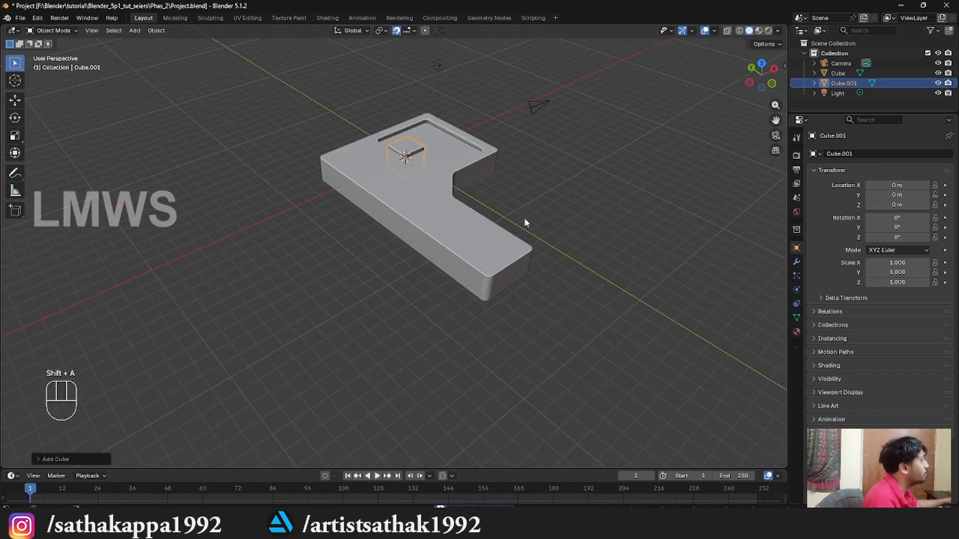
middle_drag(524, 217, 481, 254)
key(g)
key(x)
click(341, 283)
Step: Duplicate the cube along X to -18 m, and hide the L-shaped model
key(shift+d)
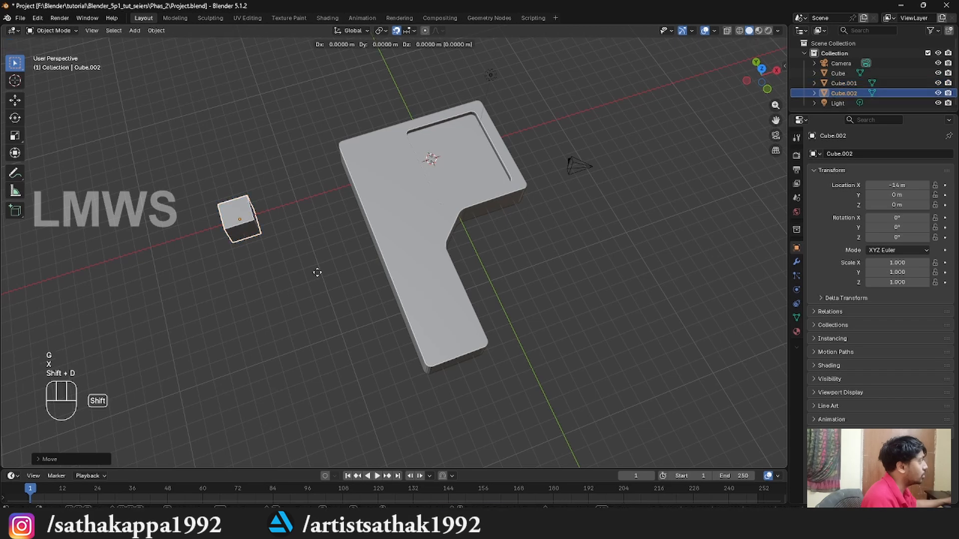
key(x)
click(259, 284)
click(428, 236)
key(h)
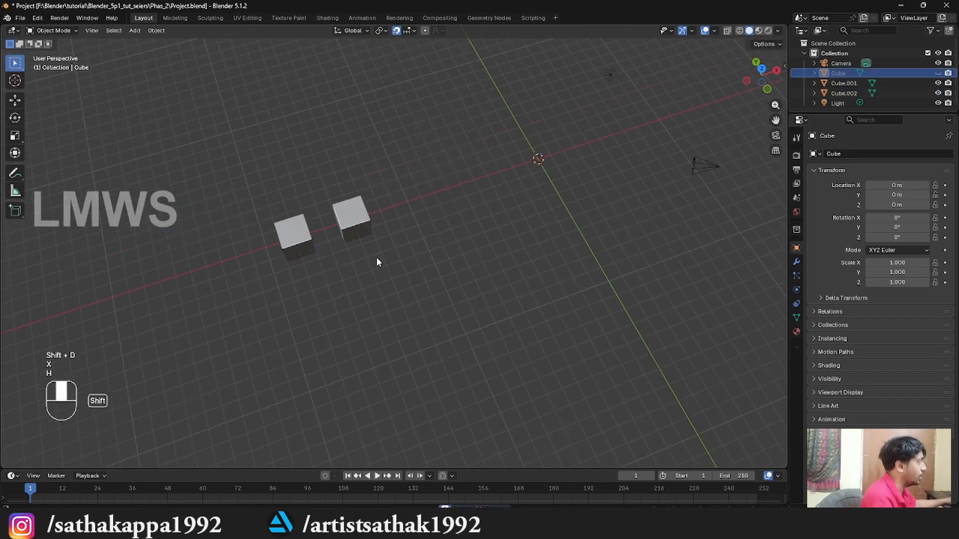
scroll(376, 256, up, 6)
Step: Show the object's transform values and scale Cube.001's mesh by 2 along Z in Edit Mode
click(528, 151)
shift+middle_drag(528, 151, 497, 230)
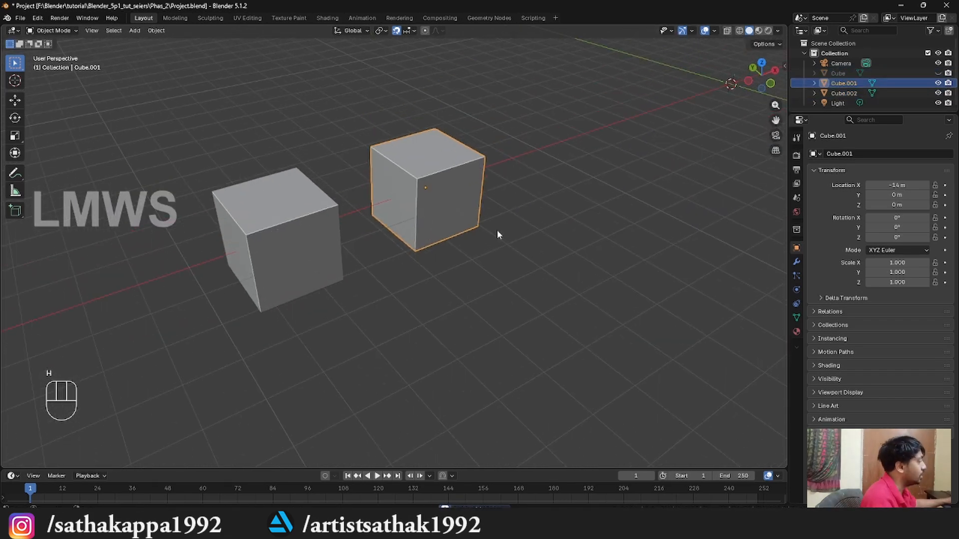
key(n)
key(Tab)
key(s)
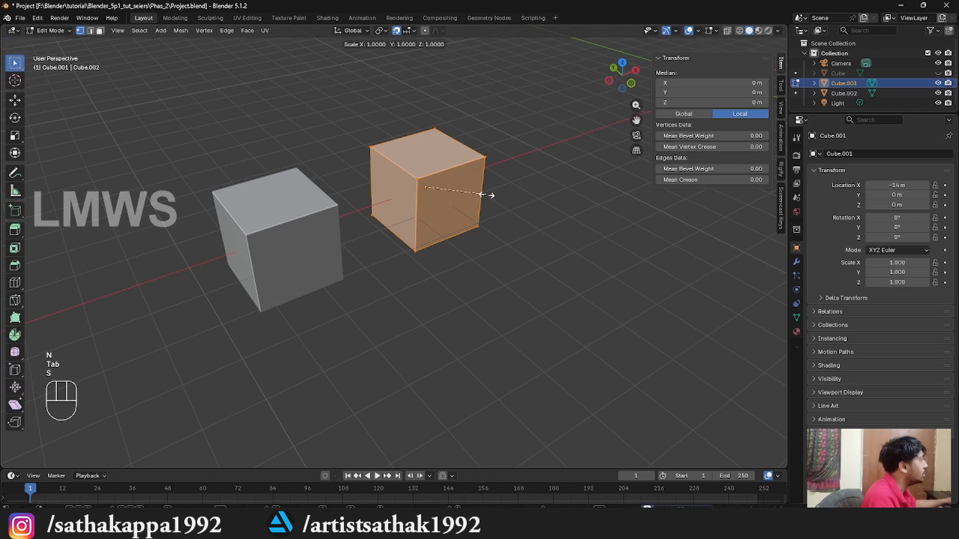
key(z)
key(KP_2)
key(KP_Enter)
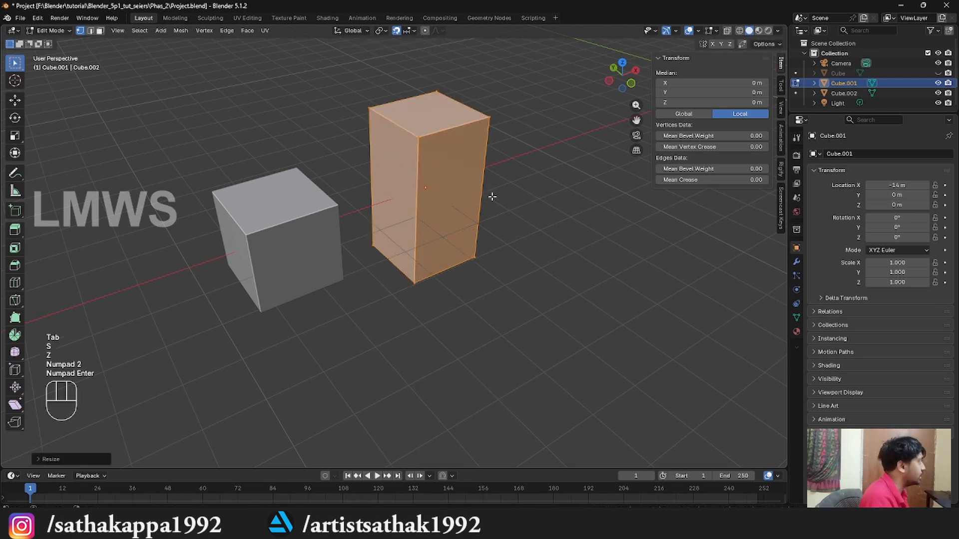
key(Tab)
Step: Scale Cube.002 by 2 along Z in Object Mode
click(303, 244)
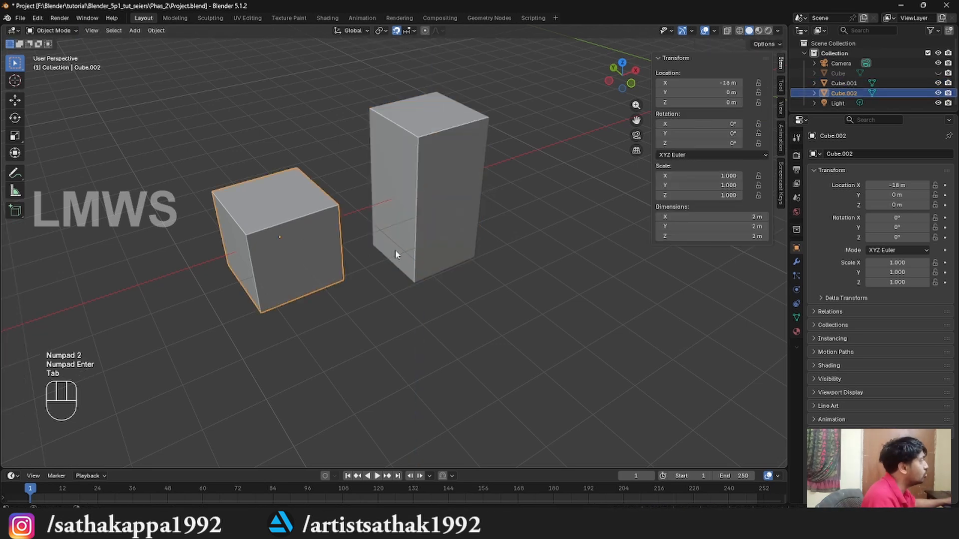
key(Tab)
key(s)
key(z)
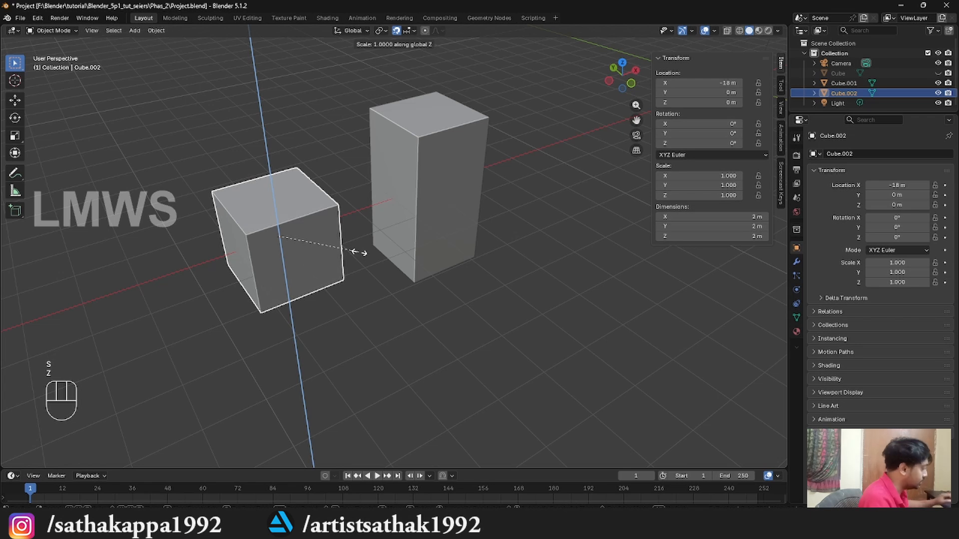
key(KP_2)
key(KP_Enter)
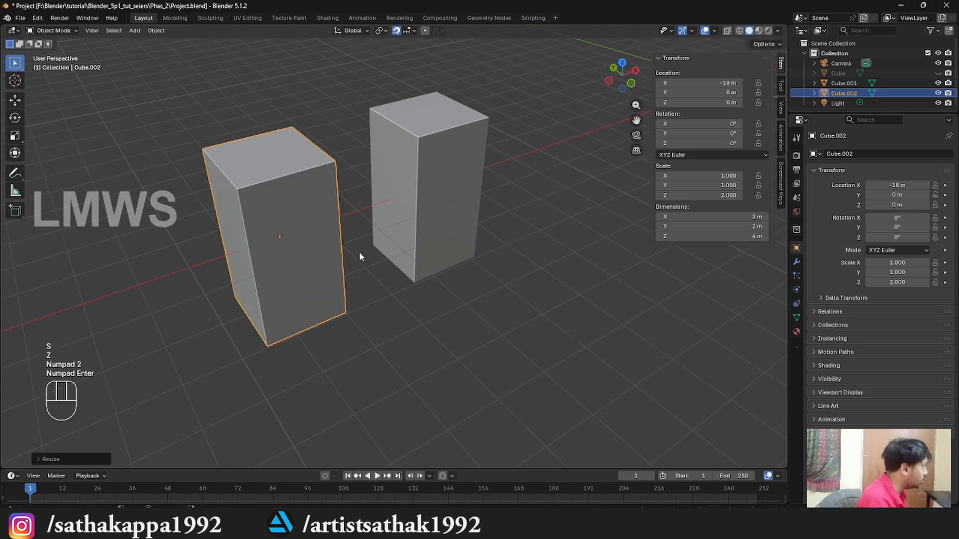
Step: Select each box in turn to compare their Scale values, ending with Cube.001 in Edit Mode
click(427, 200)
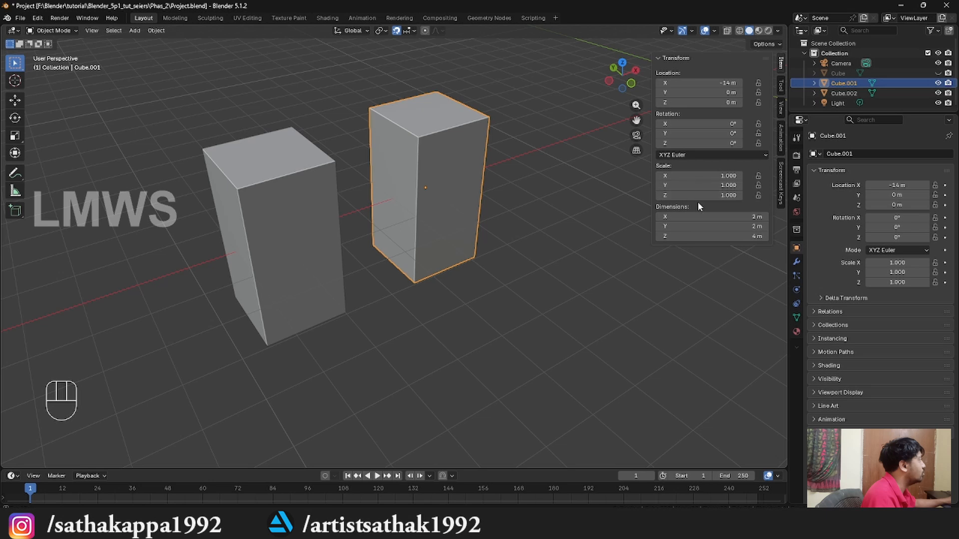
click(325, 212)
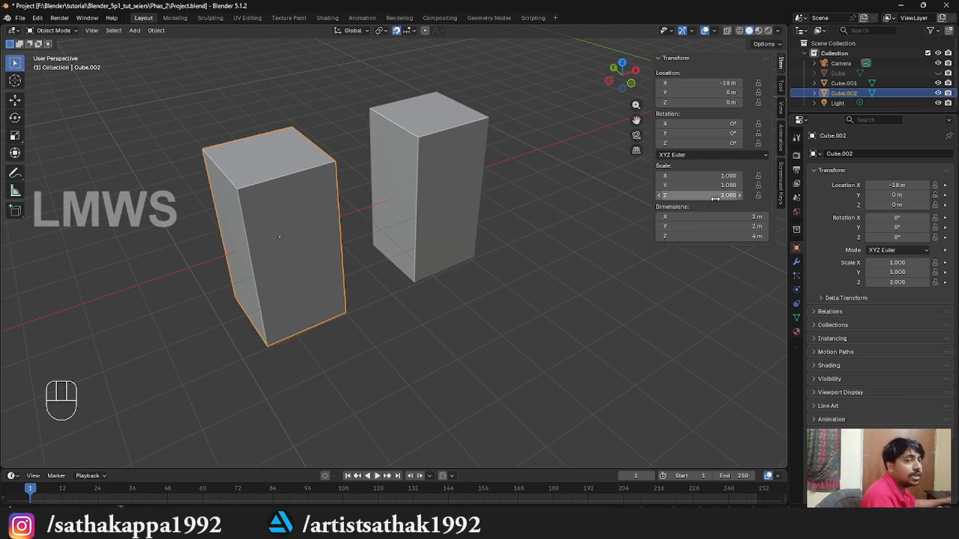
click(448, 168)
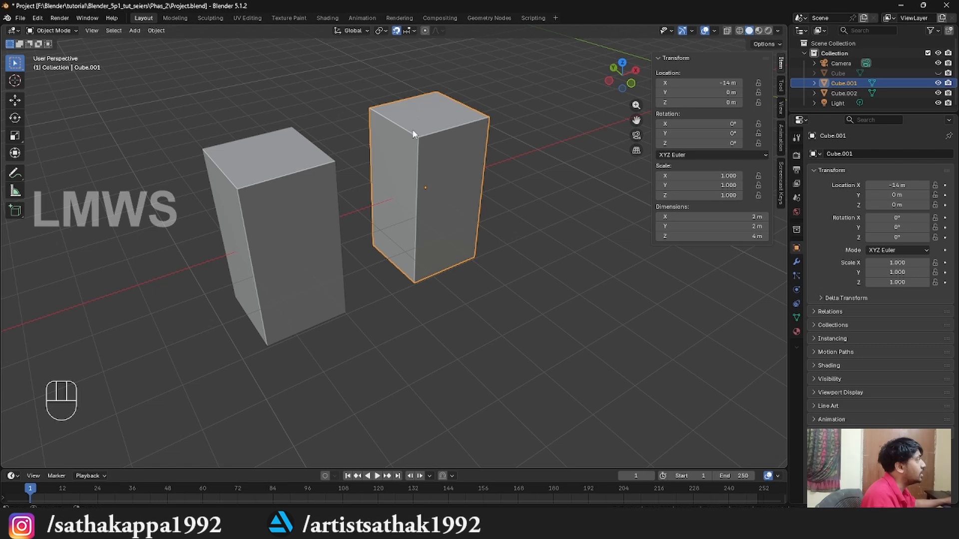
key(Tab)
Step: Try a bevel on all edges of Cube.001, and undo it
key(ctrl+b)
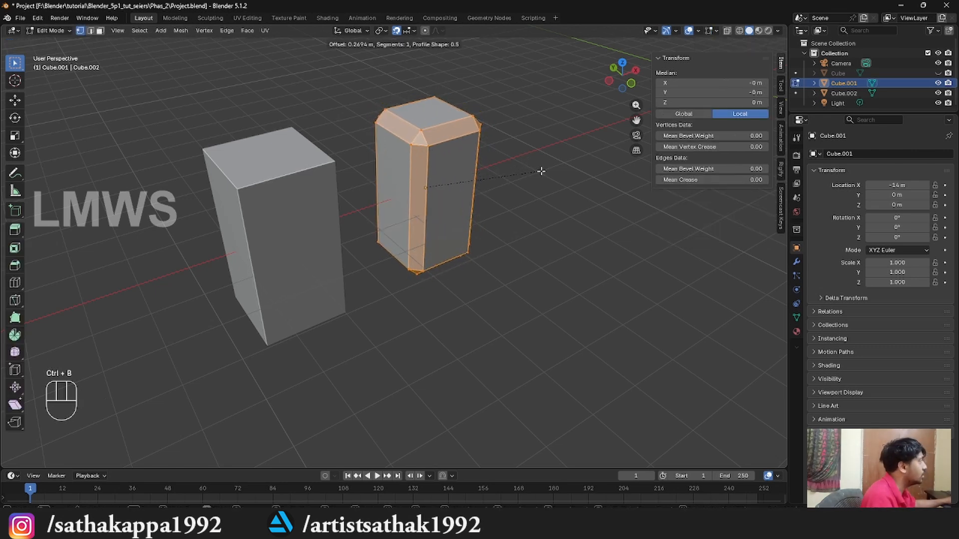
click(538, 171)
key(ctrl+z)
key(ctrl+z)
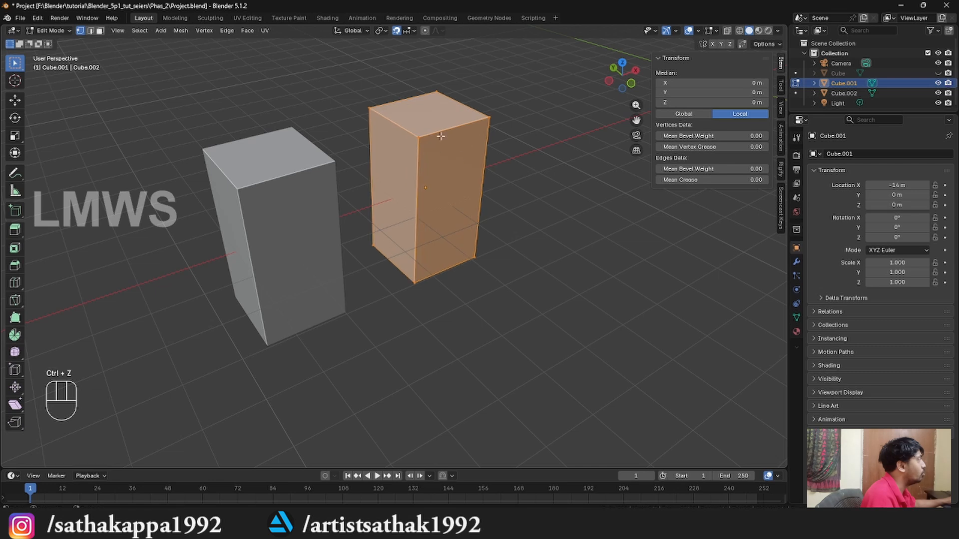
Step: Bevel the top front edge of Cube.001 with an offset of about 1.36 m, and return to Object Mode
key(ctrl+b)
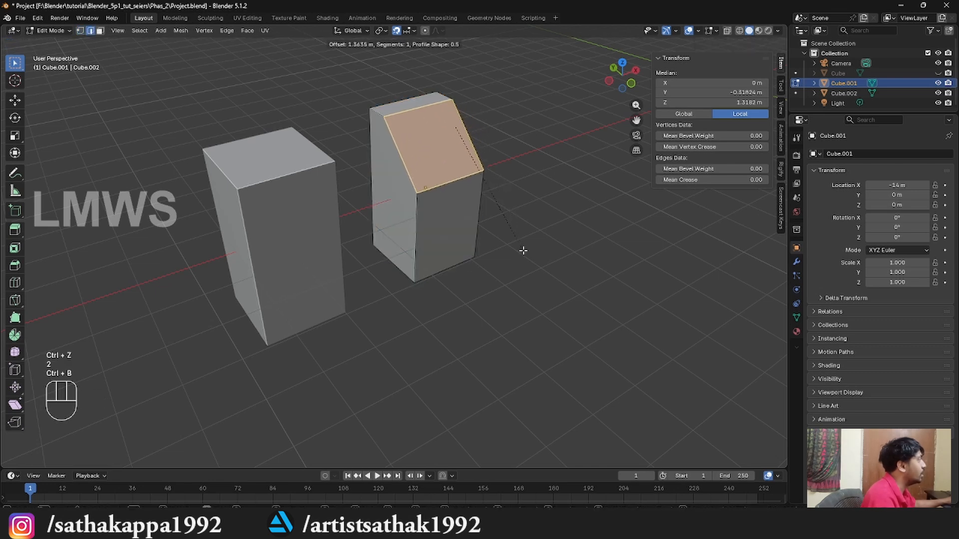
click(522, 251)
key(Tab)
Step: Bevel the matching top front edge of Cube.002 in Edit Mode, and view both boxes' slopes in Object Mode
click(297, 224)
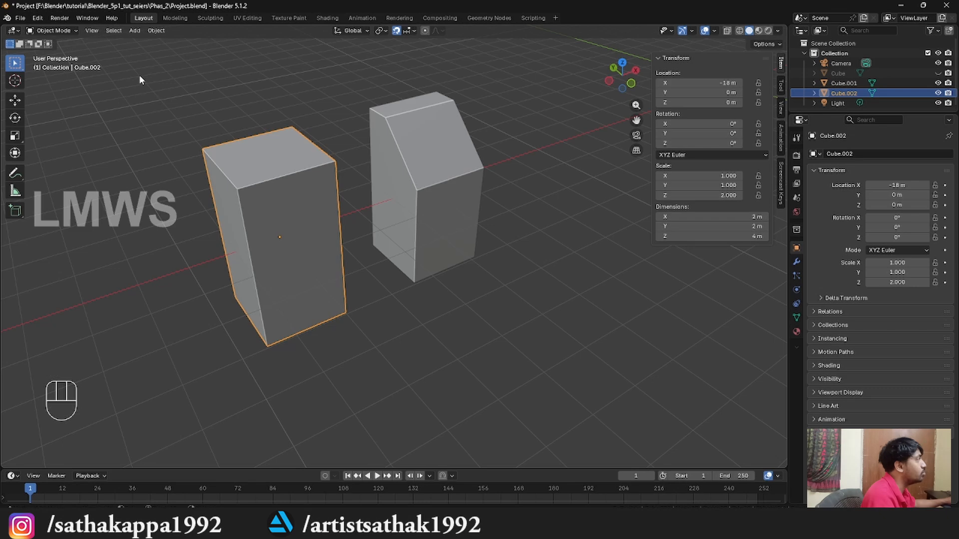
click(52, 31)
click(48, 50)
click(283, 173)
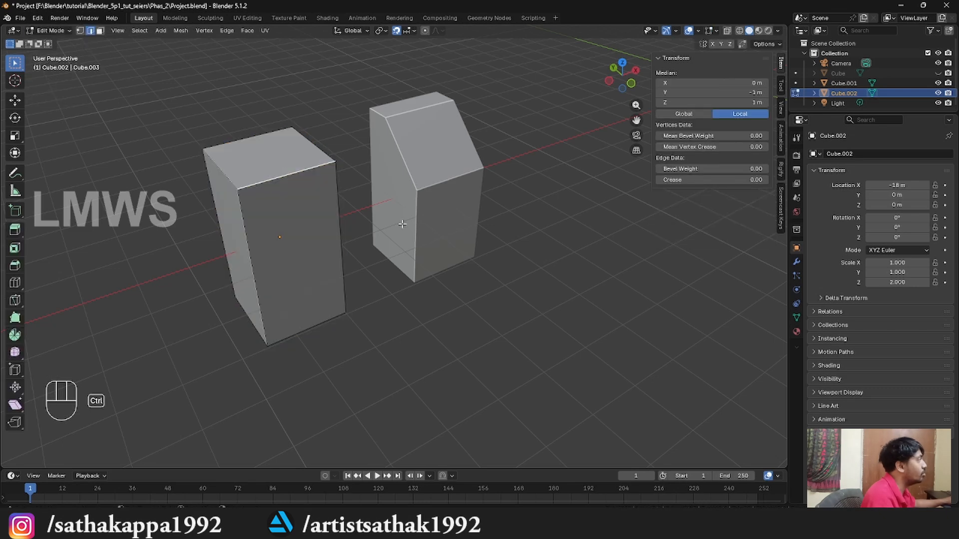
key(ctrl+b)
click(439, 299)
middle_drag(438, 300, 358, 139)
scroll(402, 295, up, 4)
key(Tab)
middle_drag(403, 220, 413, 198)
scroll(413, 198, down, 3)
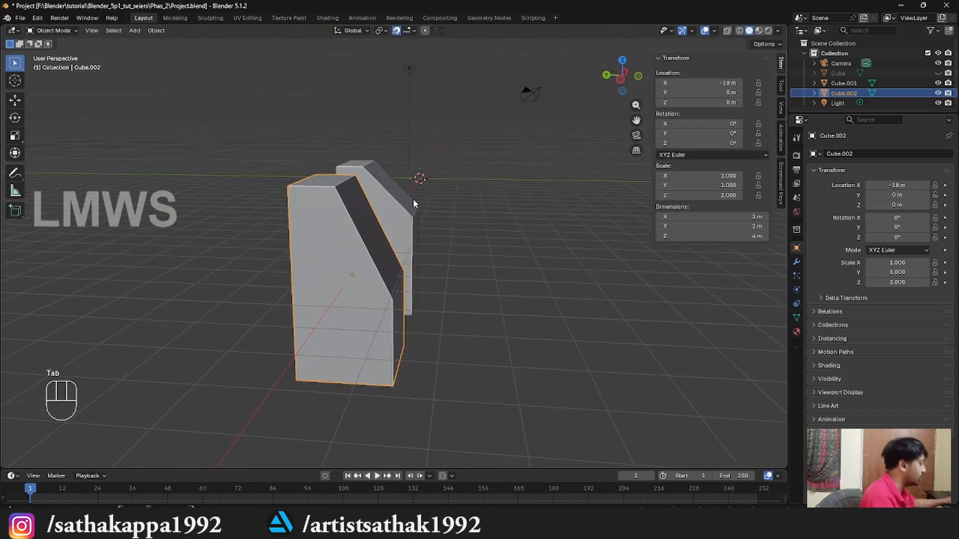
Step: Compare the two boxes' overlapping bevel profiles in a right orthographic wireframe view, with Cube.001 selected
key(KP_1)
key(KP_3)
scroll(428, 179, up, 4)
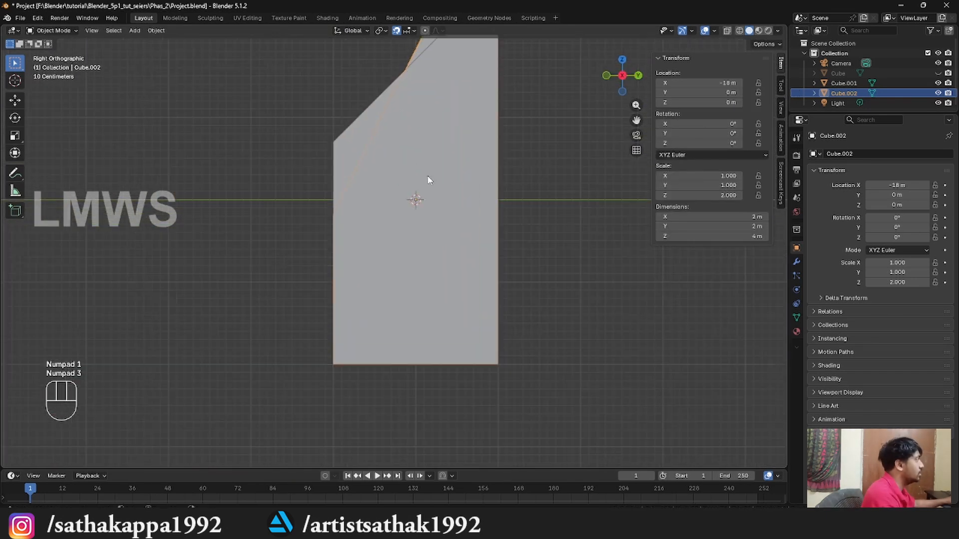
click(739, 30)
shift+middle_drag(429, 71, 419, 141)
click(417, 118)
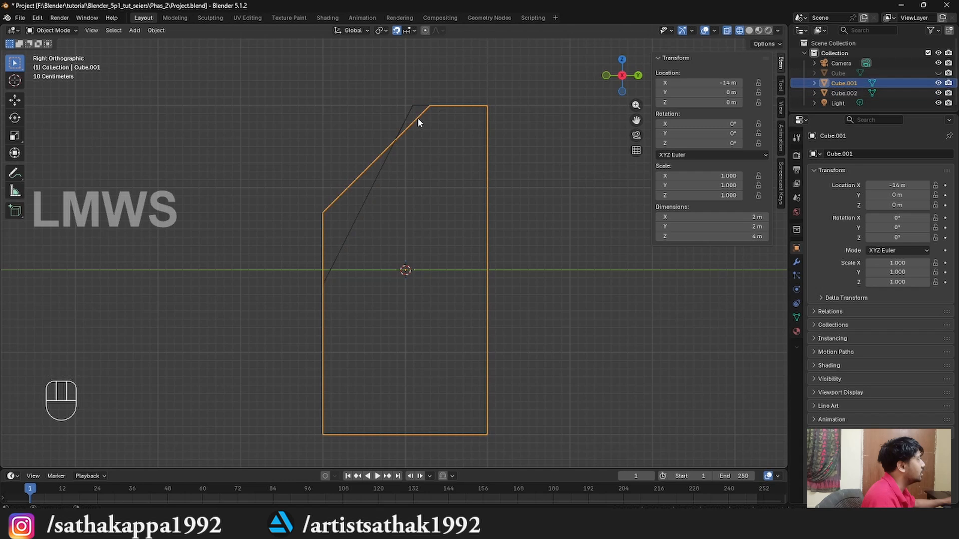
scroll(417, 120, down, 3)
scroll(431, 147, up, 2)
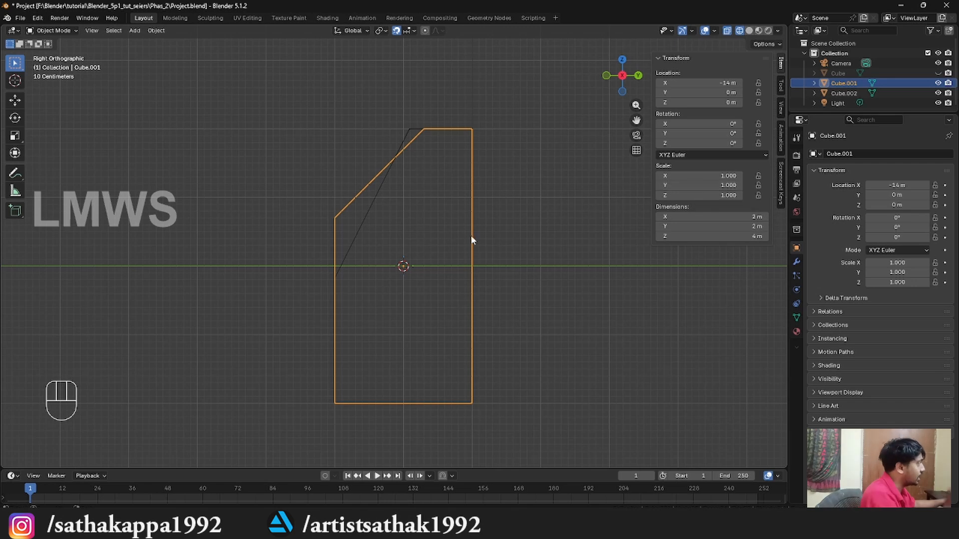
Step: Select Cube.002, restore solid shading, and inspect both boxes' bevel slopes in perspective
middle_drag(391, 183, 214, 255)
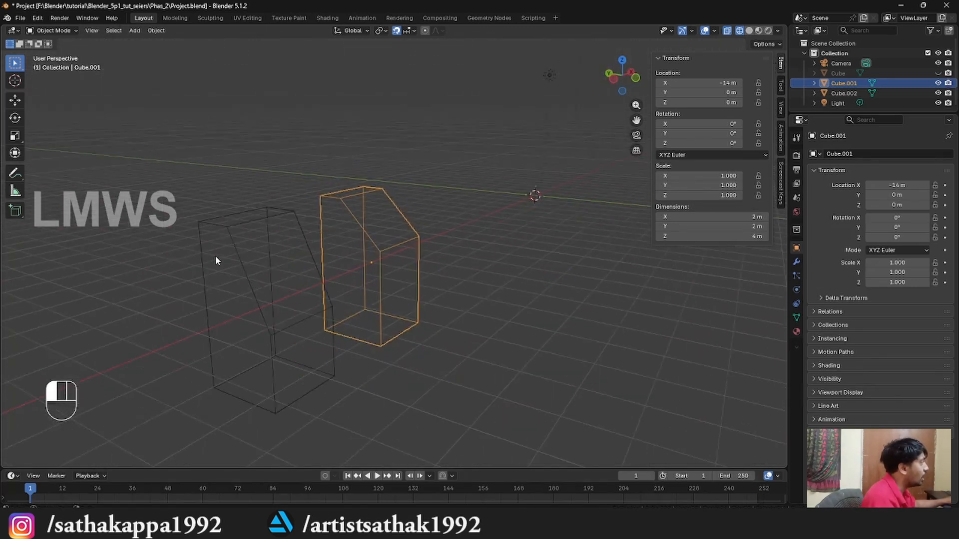
click(247, 261)
middle_drag(335, 279, 355, 253)
scroll(299, 211, up, 3)
click(749, 30)
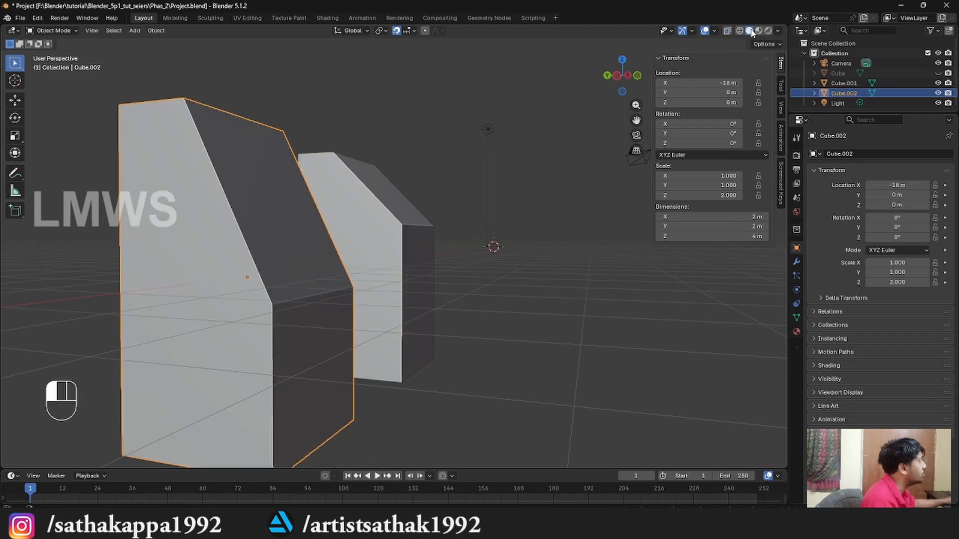
middle_drag(349, 165, 261, 233)
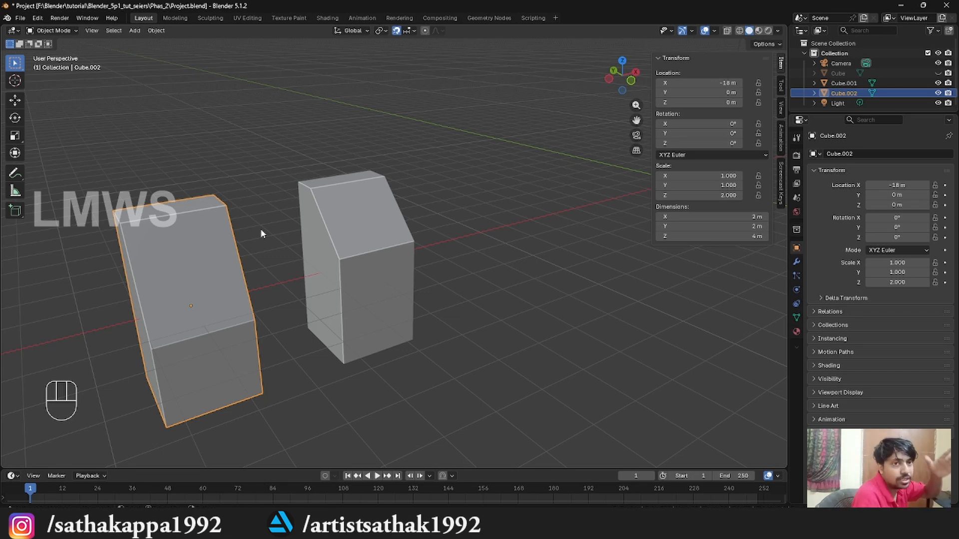
Step: Delete both beveled test boxes, Cube.001 and Cube.002
shift+click(329, 237)
key(x)
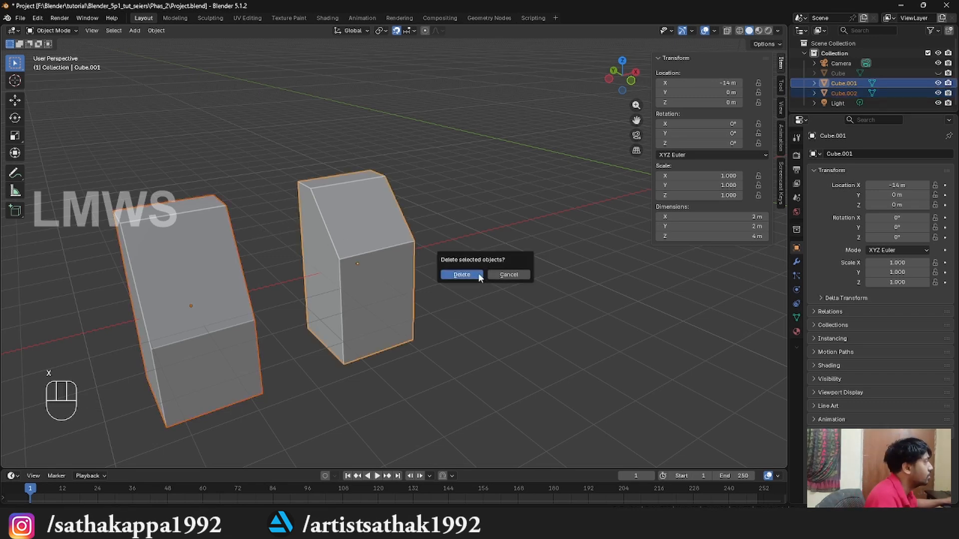
click(458, 274)
Step: Unhide the original Cube model and open it in Edit Mode, with its rounded outer corner in close view
click(938, 73)
middle_drag(610, 244, 514, 293)
shift+middle_drag(514, 292, 373, 164)
click(295, 182)
key(Tab)
shift+middle_drag(344, 184, 449, 231)
middle_drag(449, 230, 489, 202)
shift+middle_drag(490, 203, 413, 225)
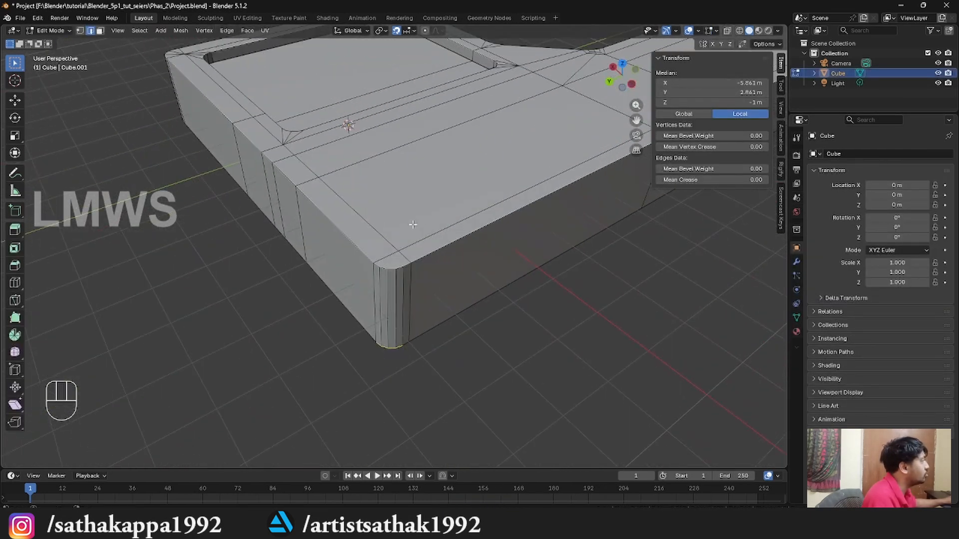